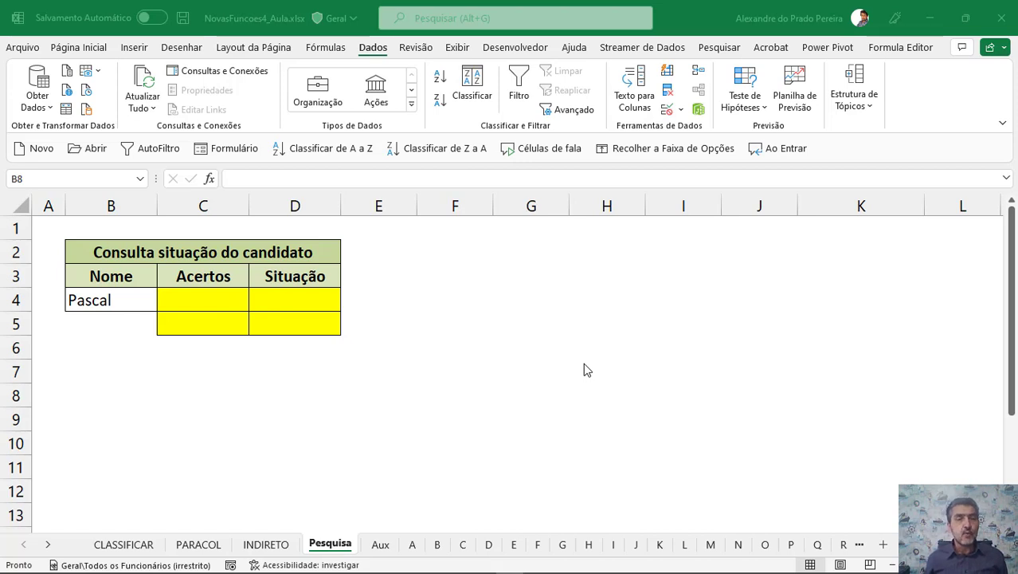
# Examine the candidate lookup table and the per-letter sheets listing codes, names, scores and results.
pyautogui.click(180, 296)
pyautogui.click(180, 295)
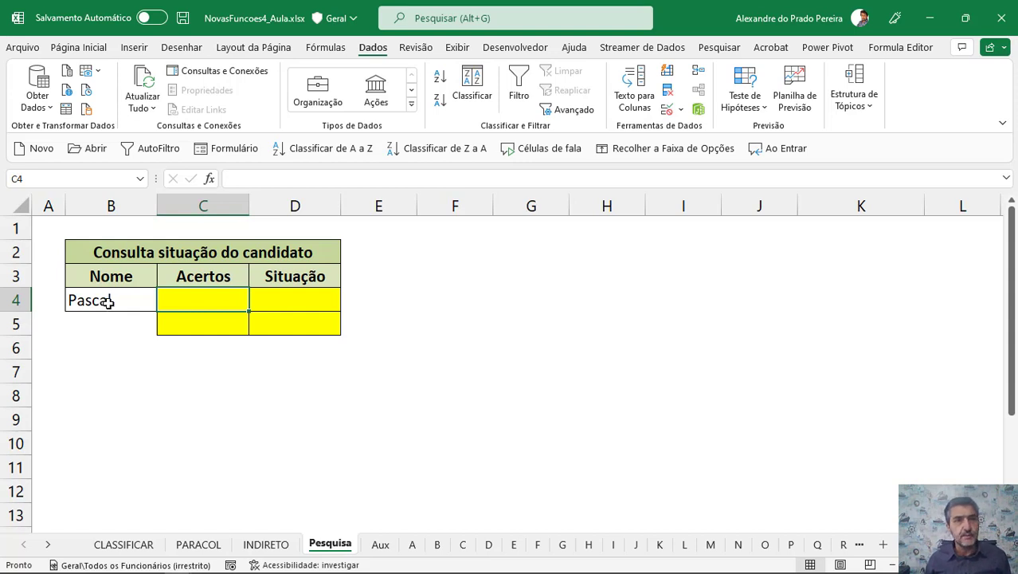
pyautogui.click(285, 294)
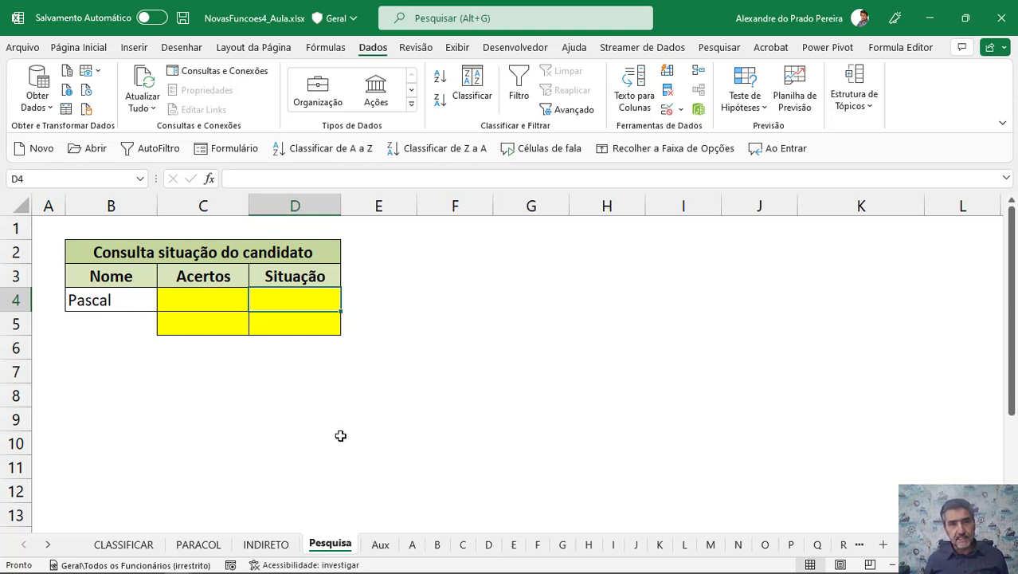
pyautogui.click(414, 544)
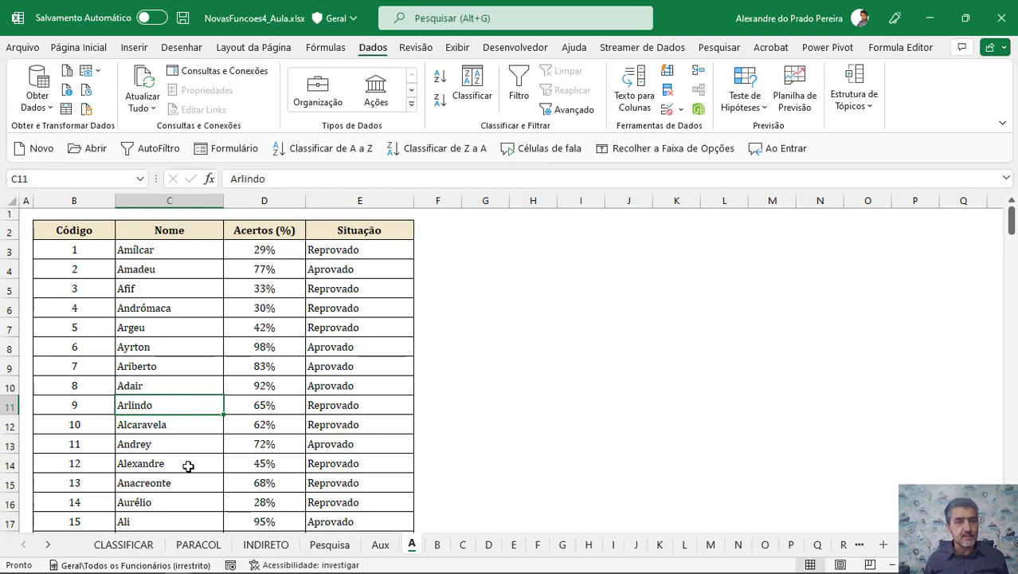
pyautogui.click(436, 544)
pyautogui.click(462, 544)
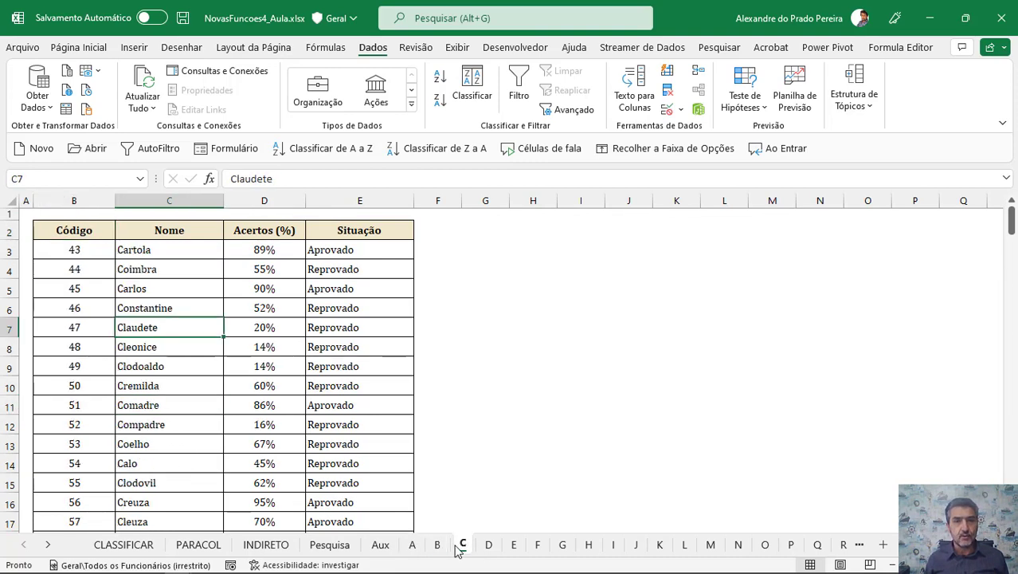
pyautogui.click(489, 544)
pyautogui.click(274, 360)
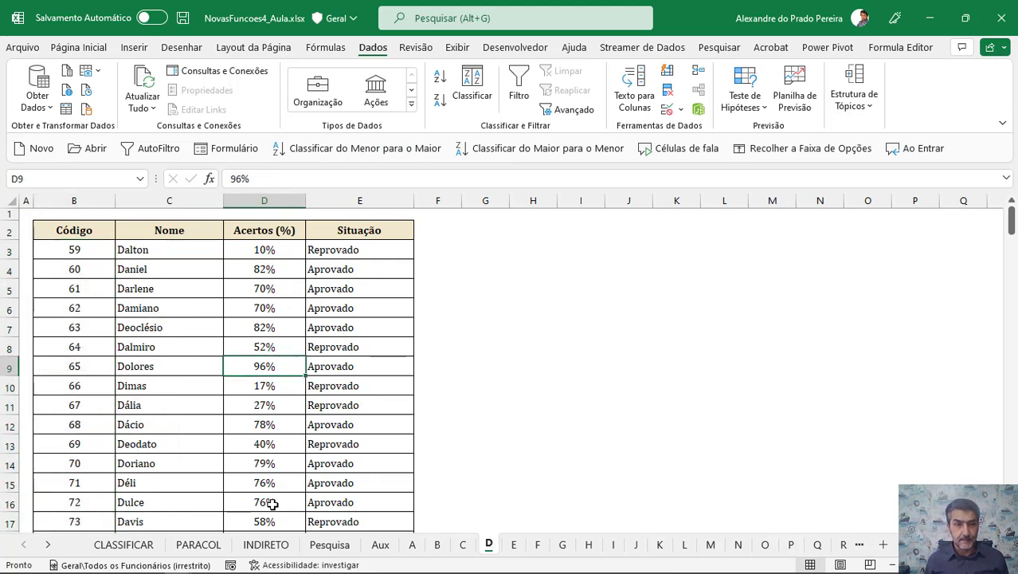
pyautogui.click(412, 544)
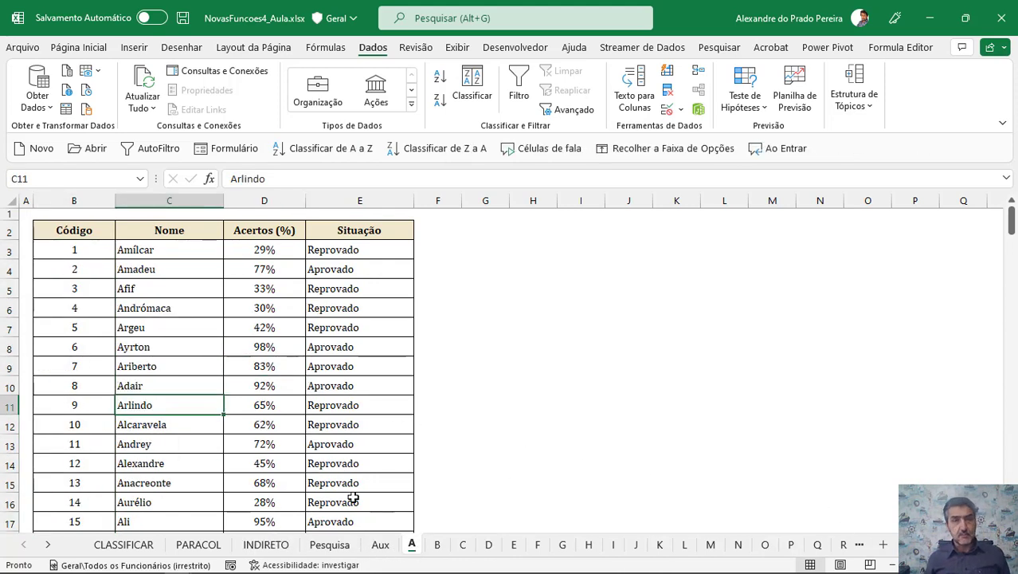
pyautogui.click(337, 548)
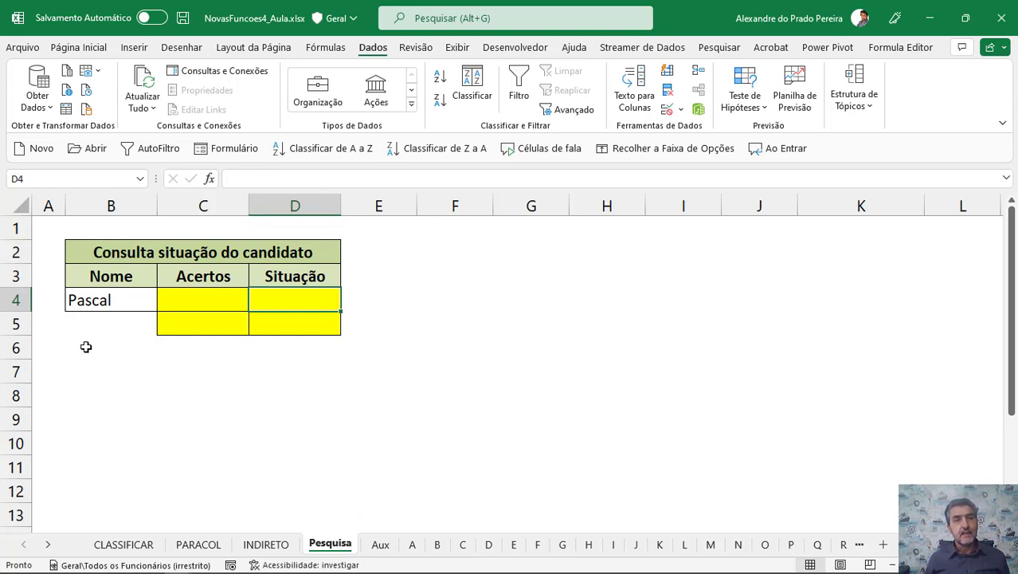
pyautogui.click(791, 544)
pyautogui.click(165, 329)
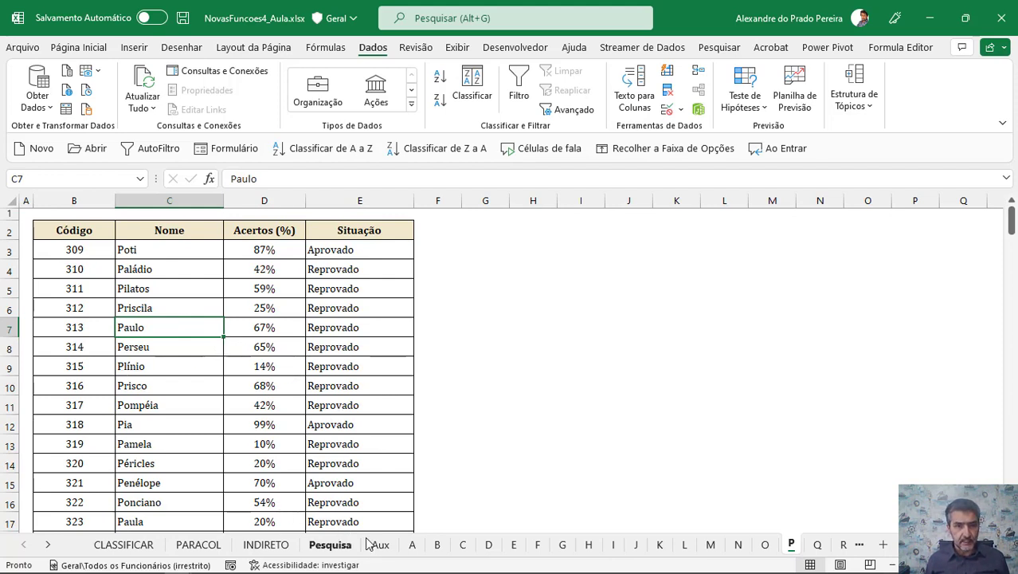
pyautogui.click(410, 545)
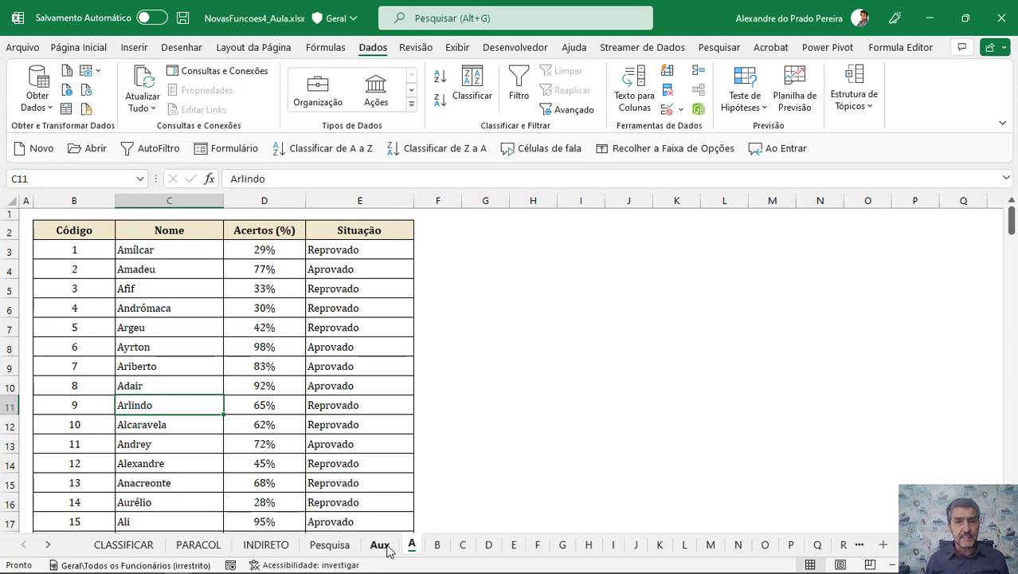
pyautogui.click(382, 547)
pyautogui.click(341, 548)
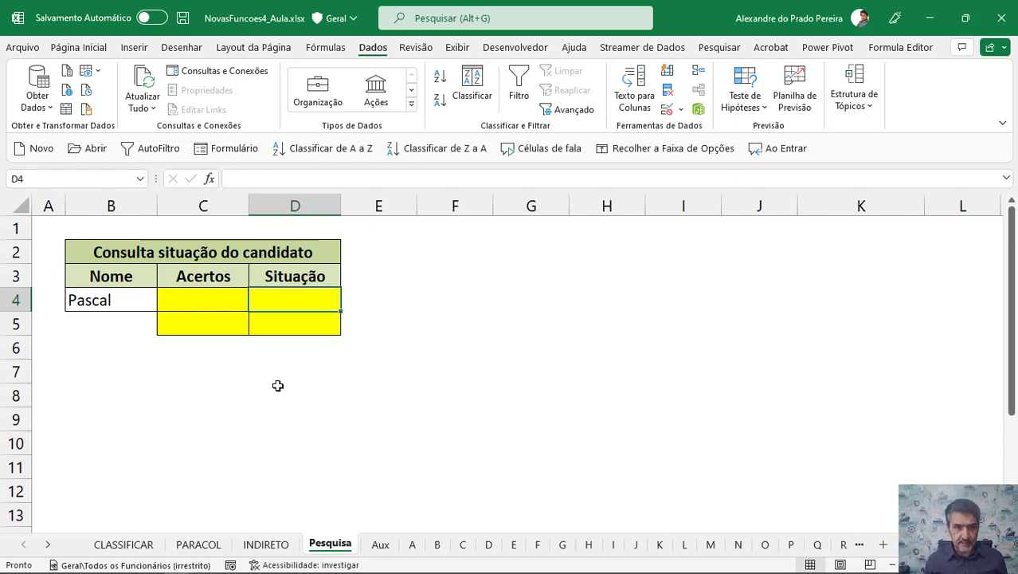
# Go to the PARACOL sheet and review its syntax, arguments and examples.
pyautogui.click(142, 546)
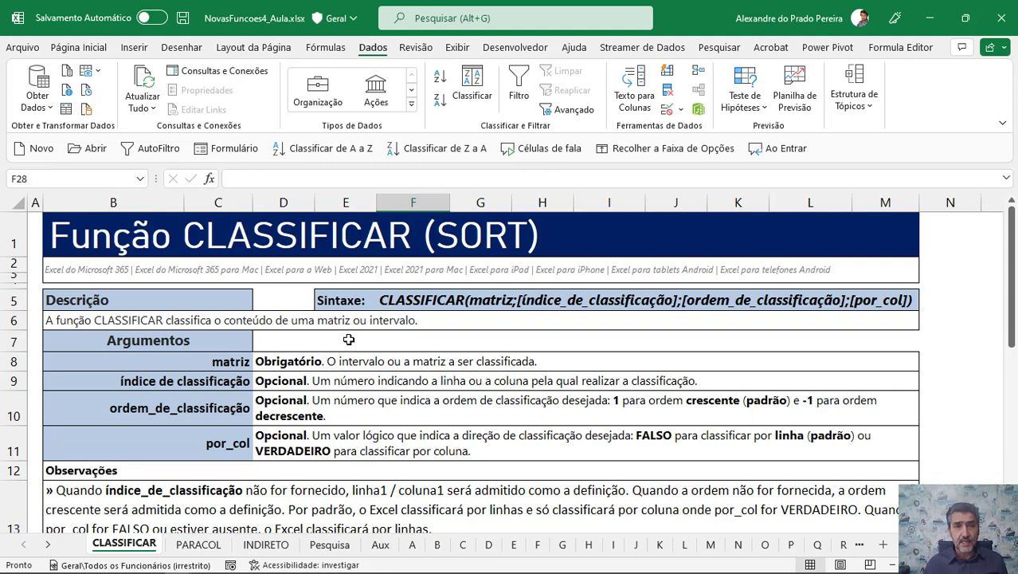
pyautogui.hotkey('ctrl', 'pagedown')
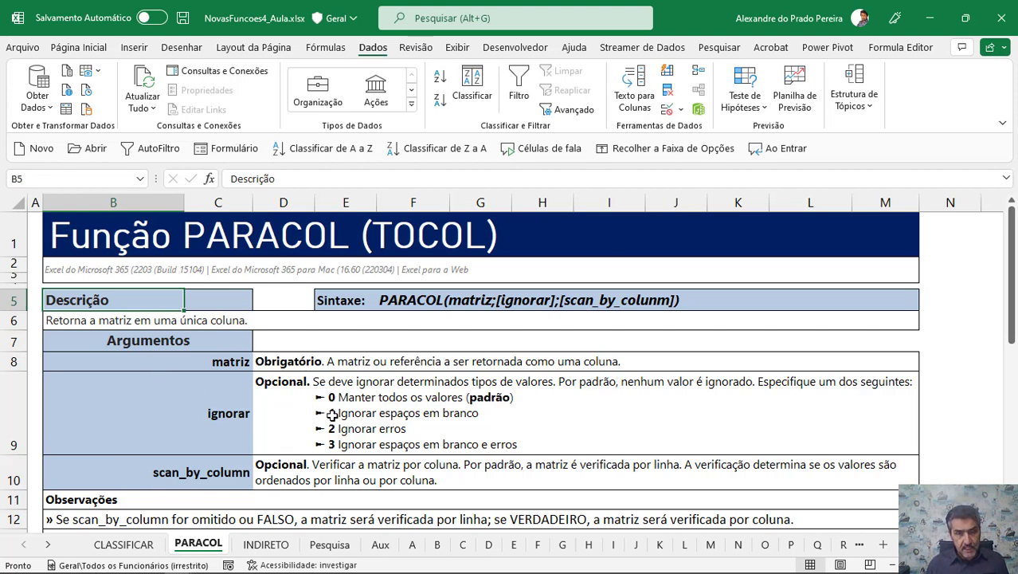
pyautogui.scroll(-2, 331, 414)
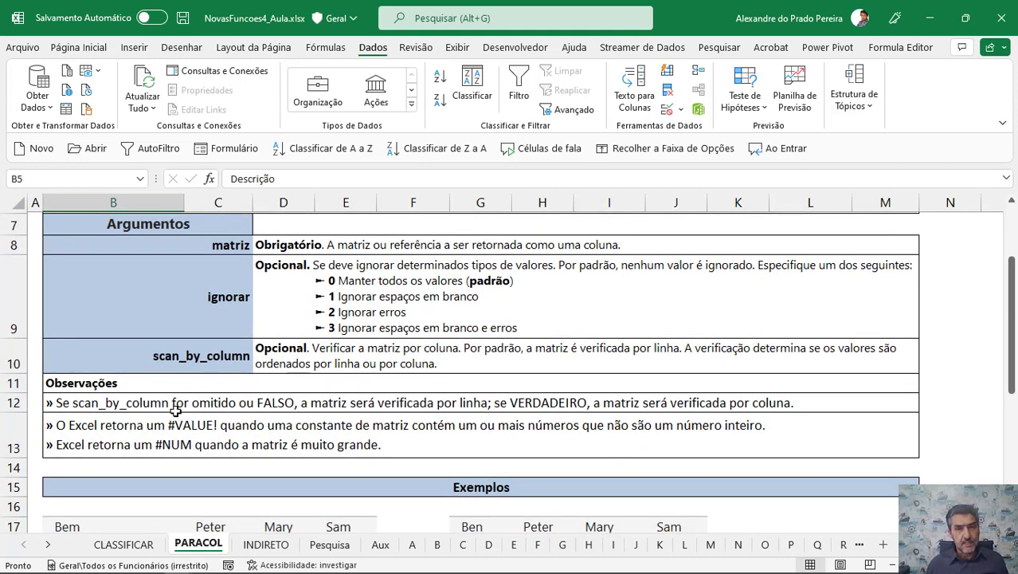
pyautogui.scroll(-2, 175, 408)
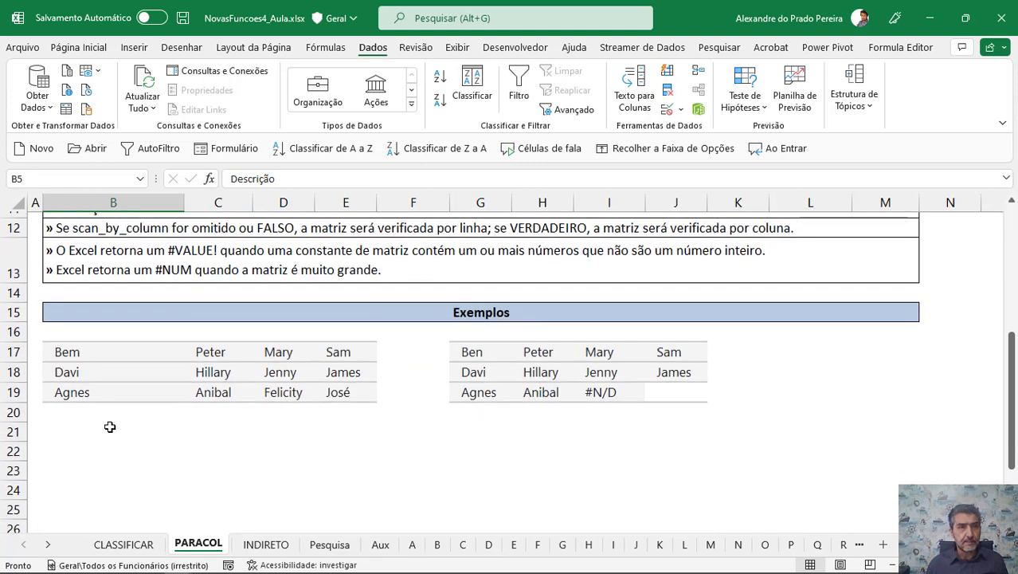
# In B21, enter =PARACOL(B17:E19;;FALSO) to stack the example names into one column, reading by row.
pyautogui.click(64, 431)
pyautogui.hotkey('alt', 'Tab')
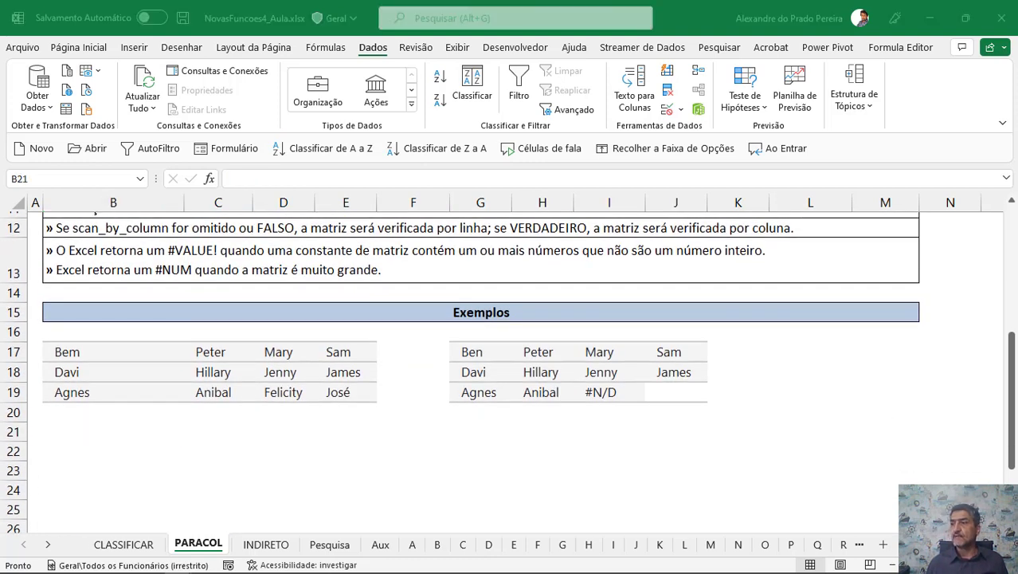
pyautogui.click(52, 430)
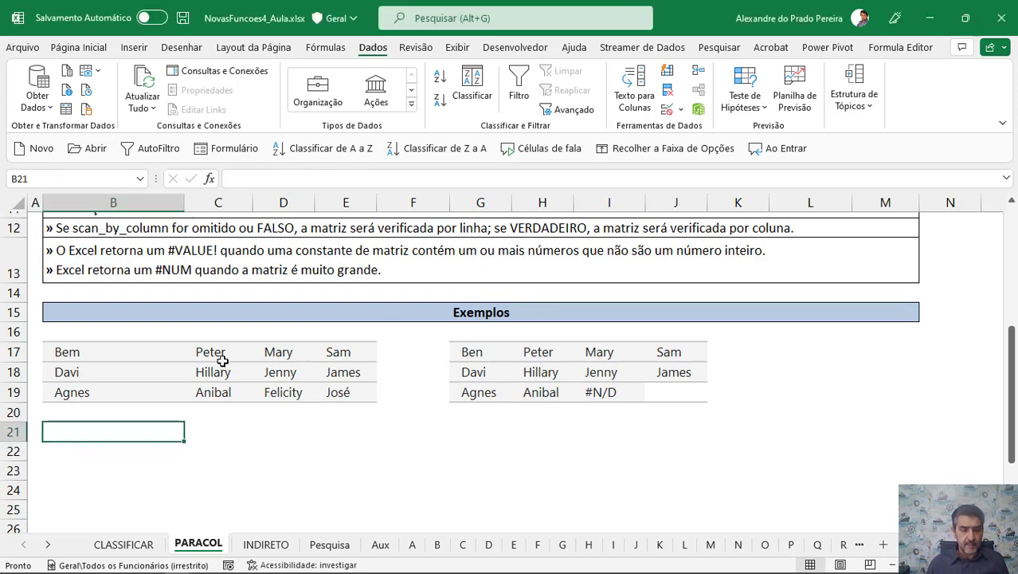
pyautogui.write('=paracdol')
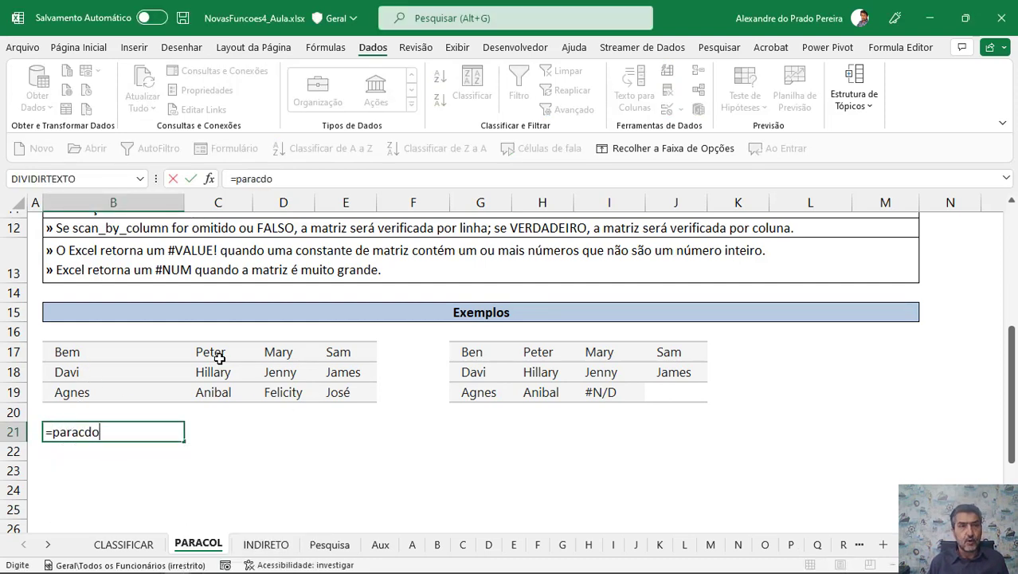
pyautogui.press('BackSpace')
pyautogui.press('BackSpace')
pyautogui.press('BackSpace')
pyautogui.write('ol')
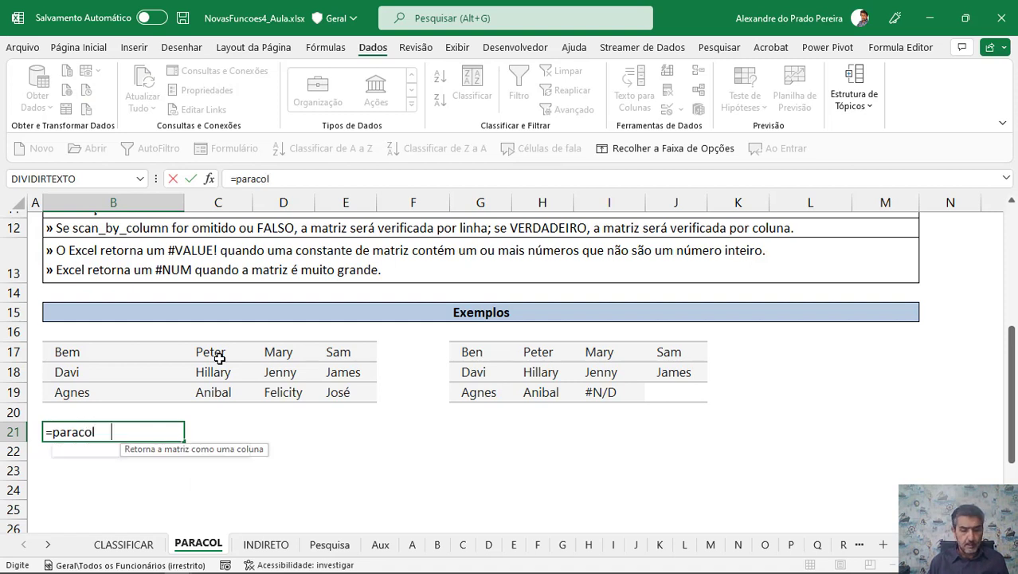
pyautogui.press('Tab')
pyautogui.write('(')
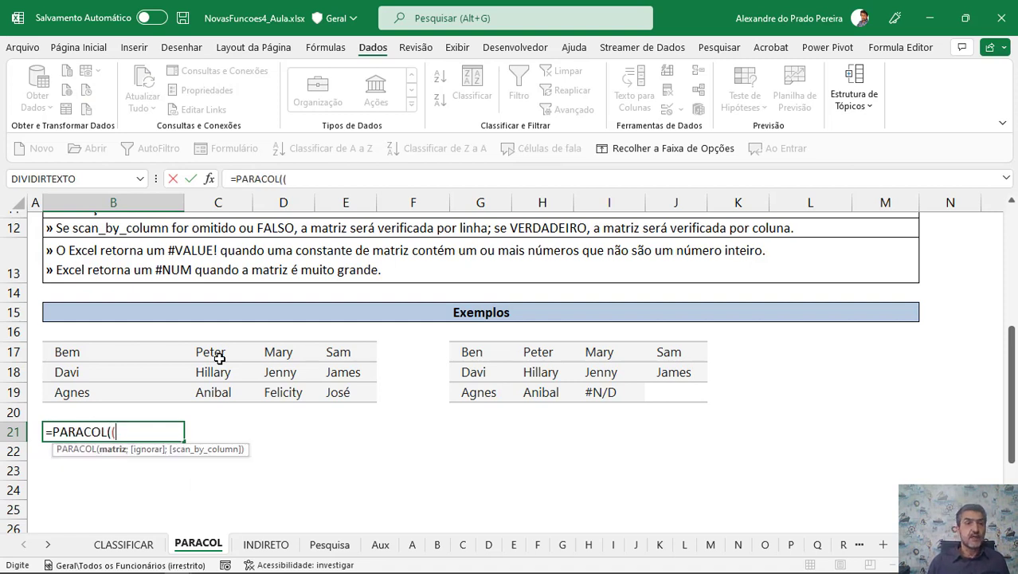
pyautogui.press('BackSpace')
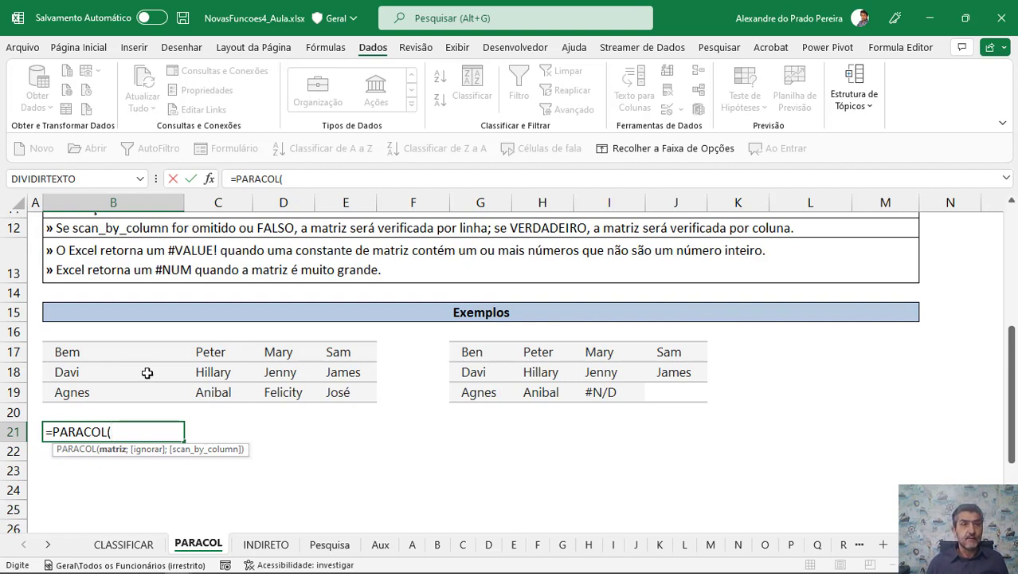
pyautogui.moveTo(61, 351); pyautogui.dragTo(326, 392)
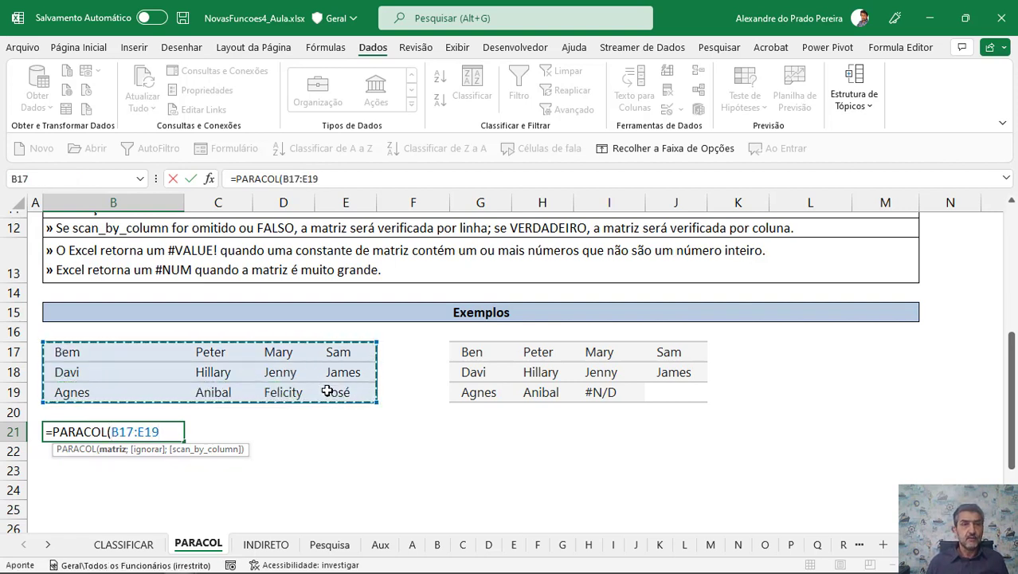
pyautogui.write(';')
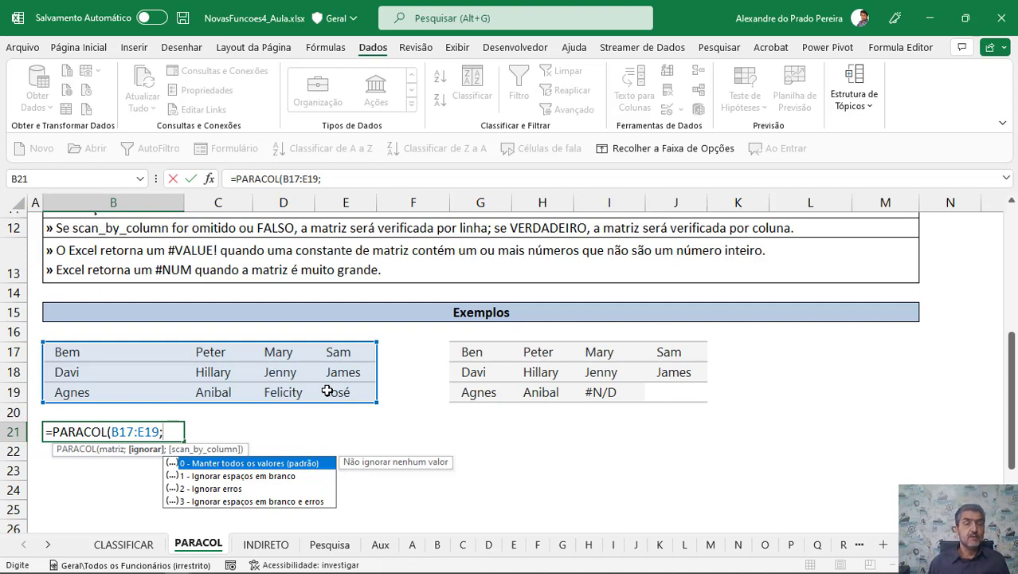
pyautogui.write(';')
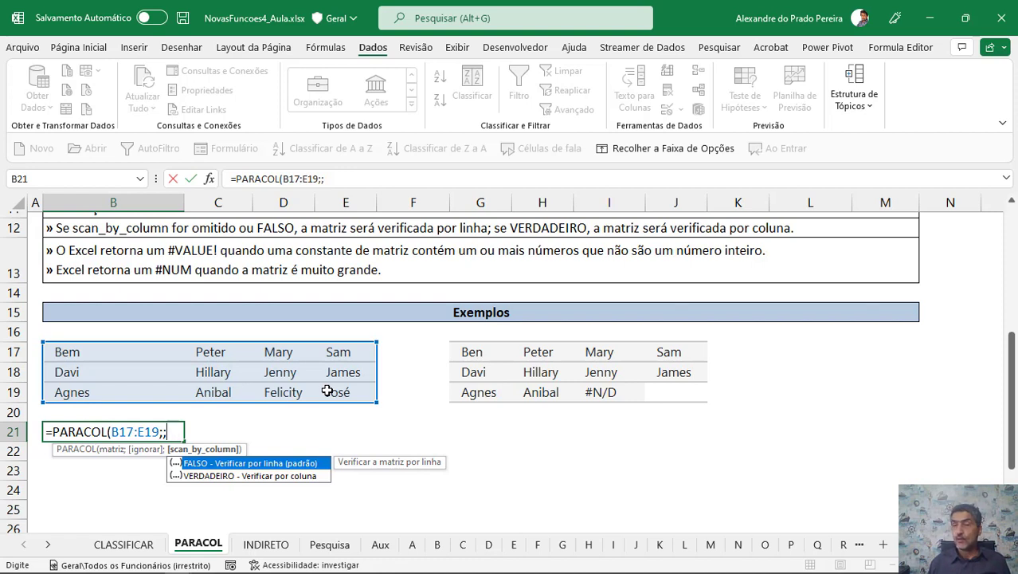
pyautogui.write('fal')
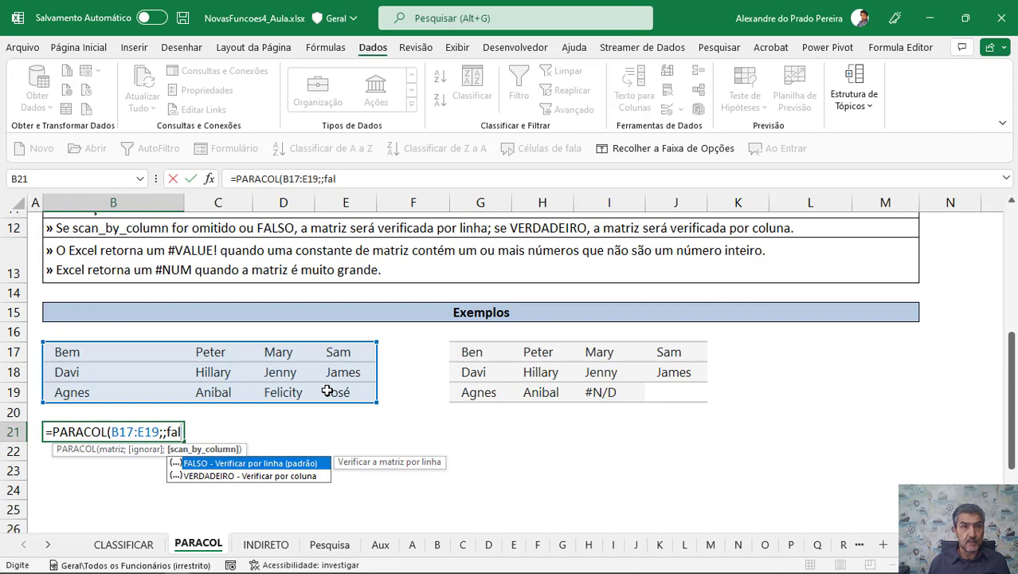
pyautogui.press('Tab')
pyautogui.write(')')
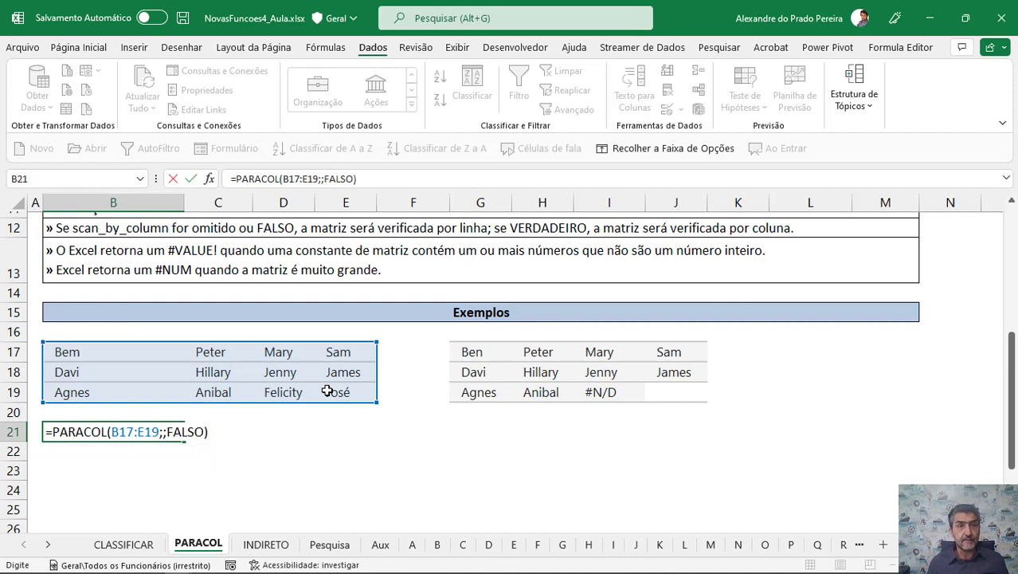
pyautogui.press('Return')
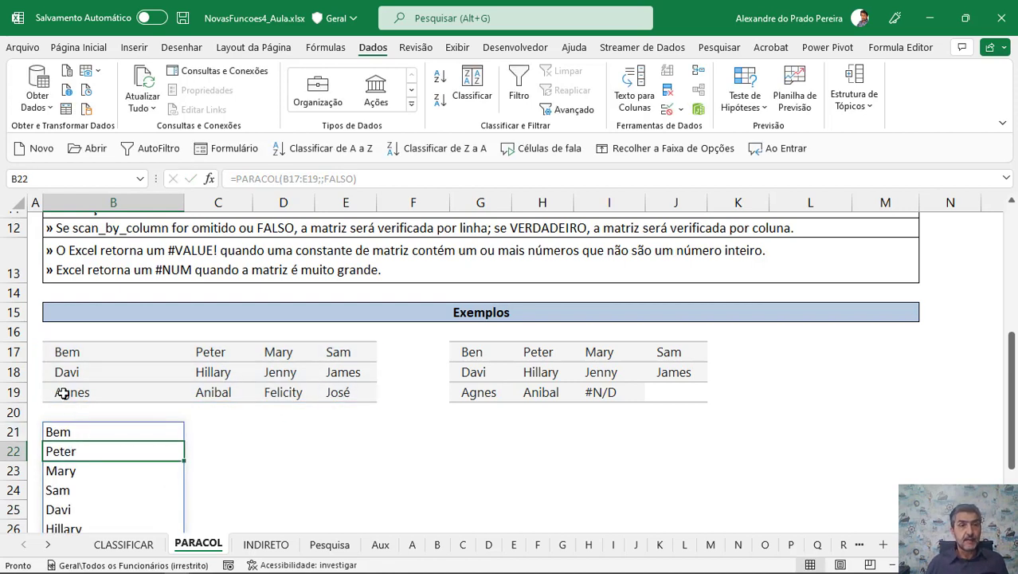
# In C21, enter =PARACOL(B17:E19;;VERDADEIRO) to stack the same names into one column, reading by column.
pyautogui.scroll(1, 268, 363)
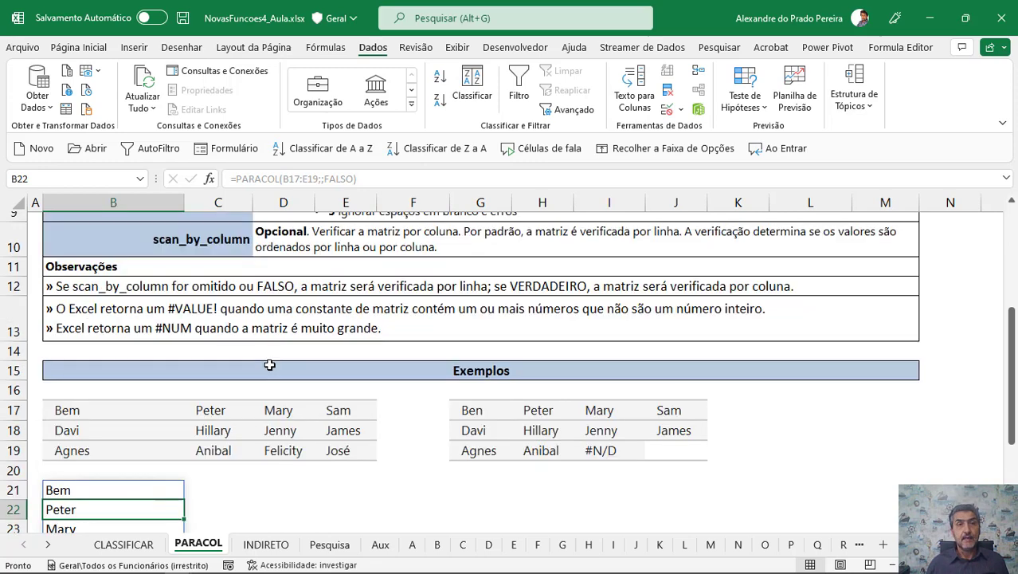
pyautogui.scroll(-2, 268, 363)
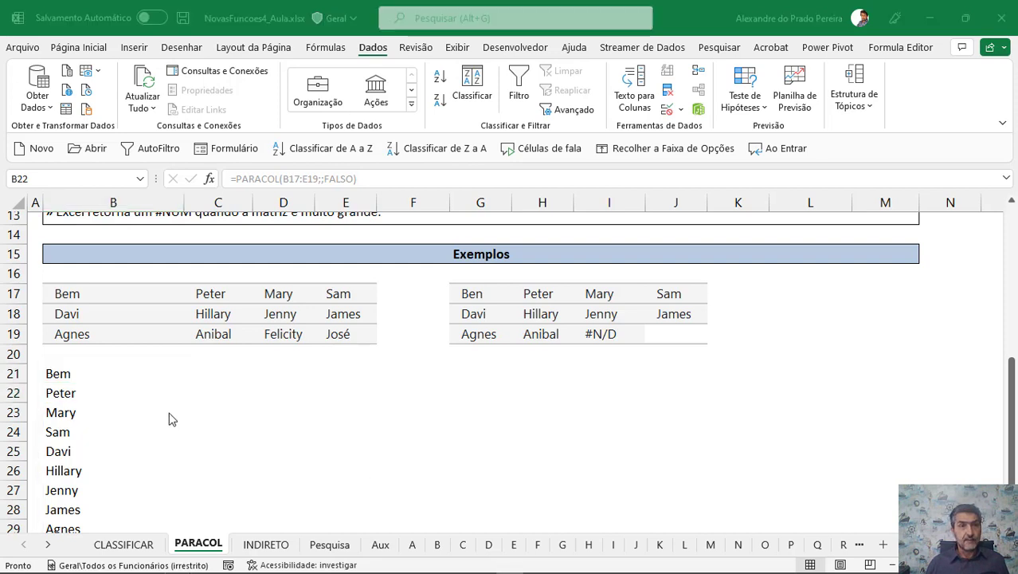
pyautogui.click(227, 375)
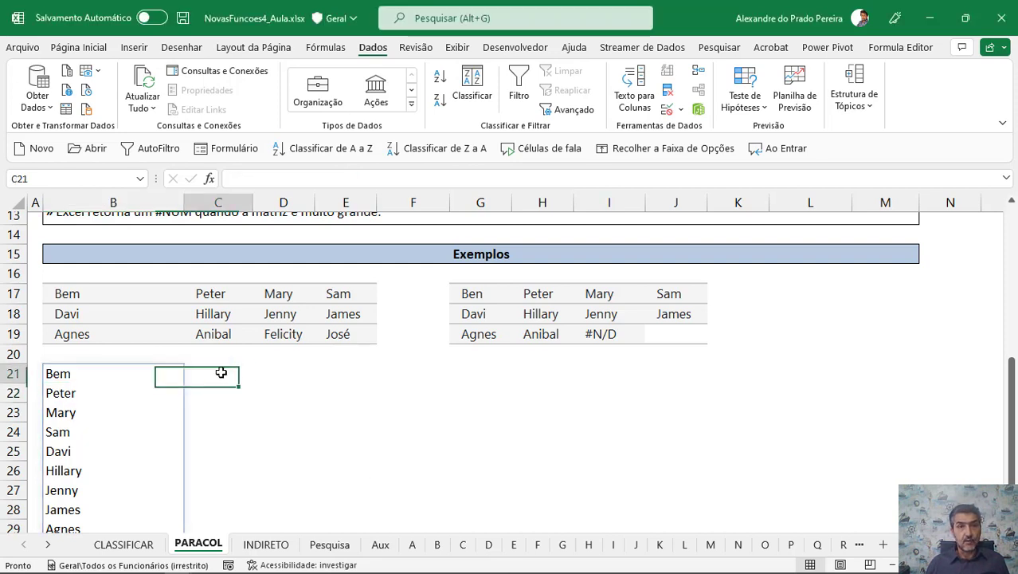
pyautogui.write('=')
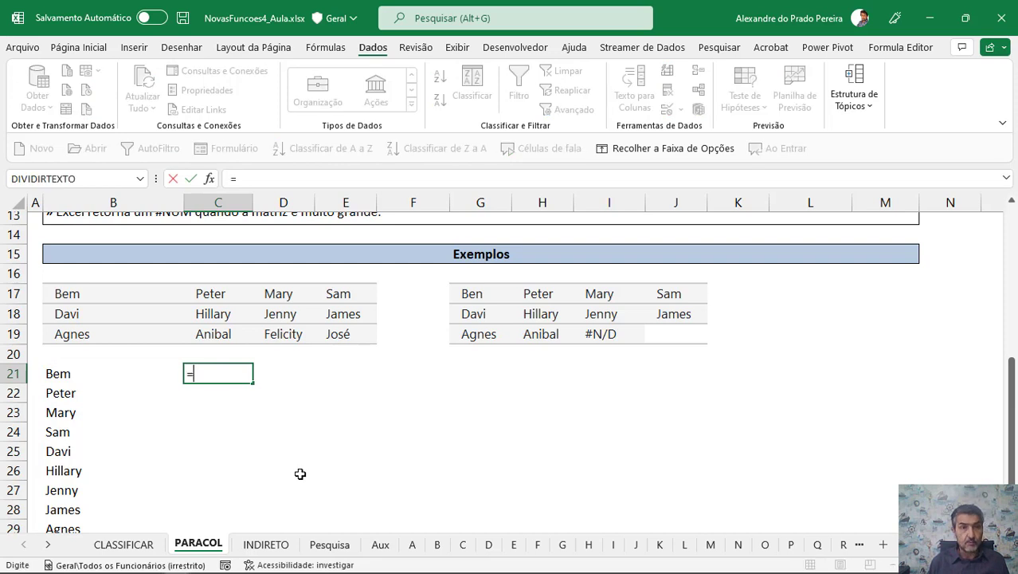
pyautogui.write('paracol(')
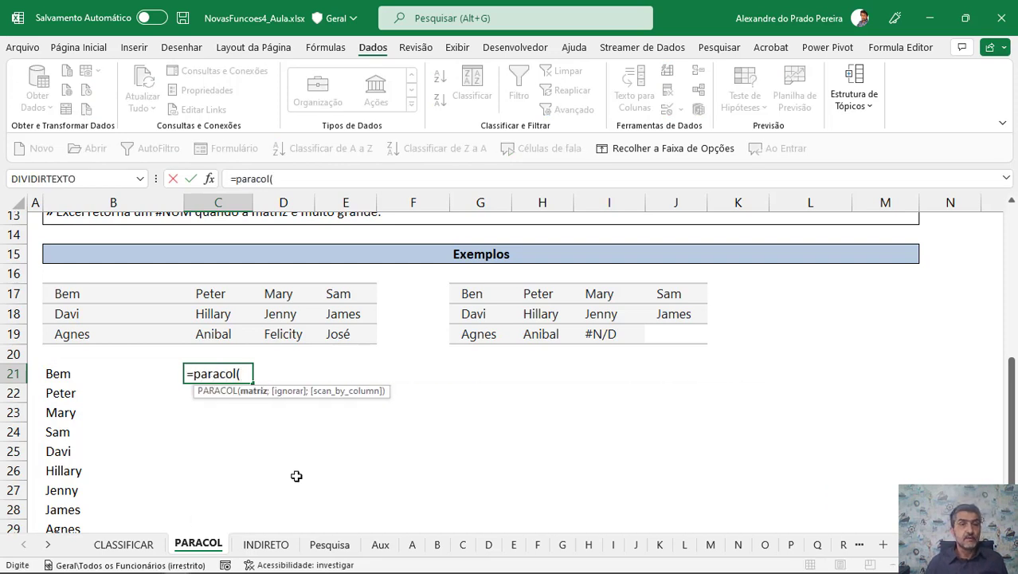
pyautogui.click(77, 301)
pyautogui.moveTo(98, 310); pyautogui.dragTo(328, 333)
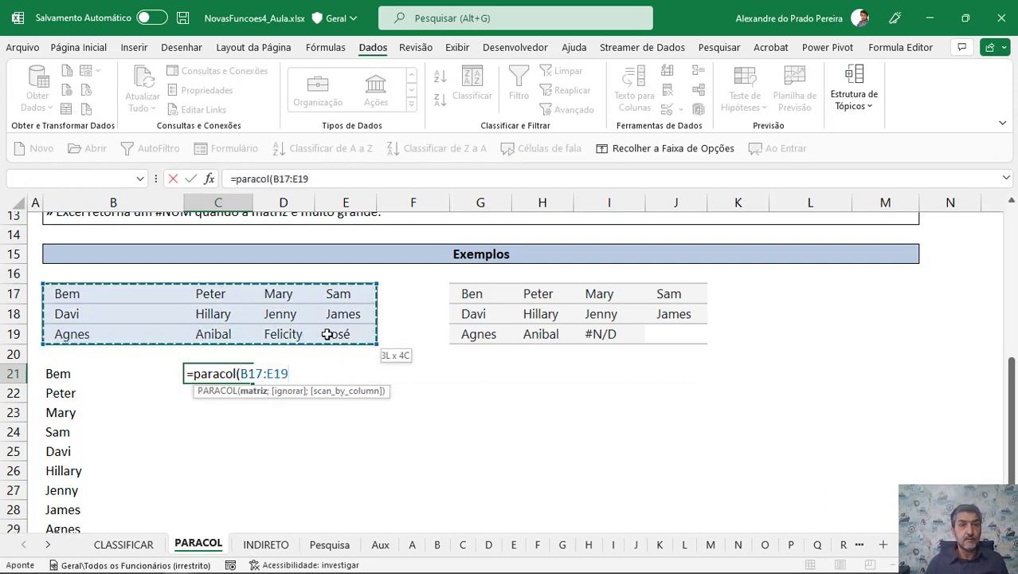
pyautogui.write(';')
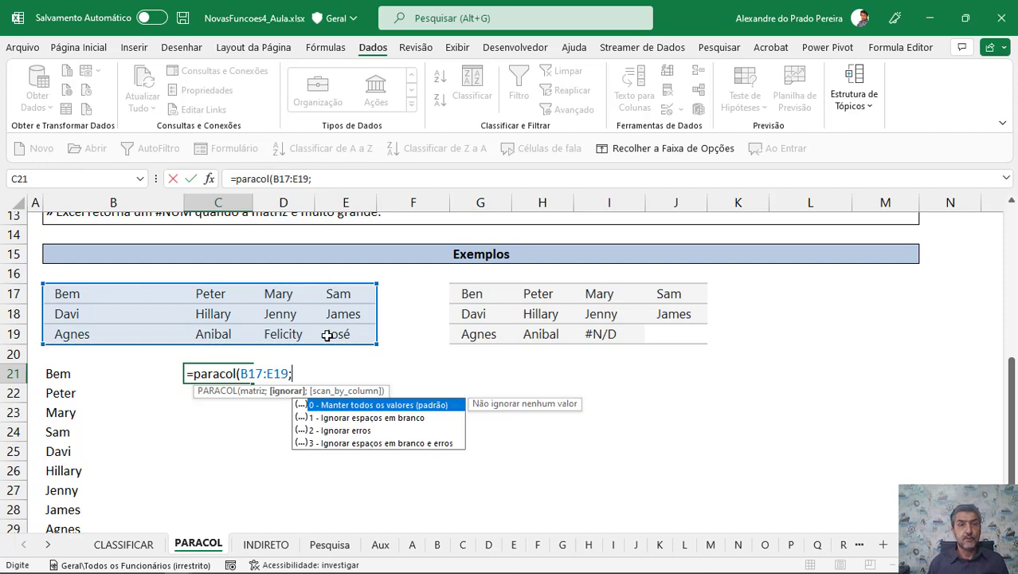
pyautogui.write(';')
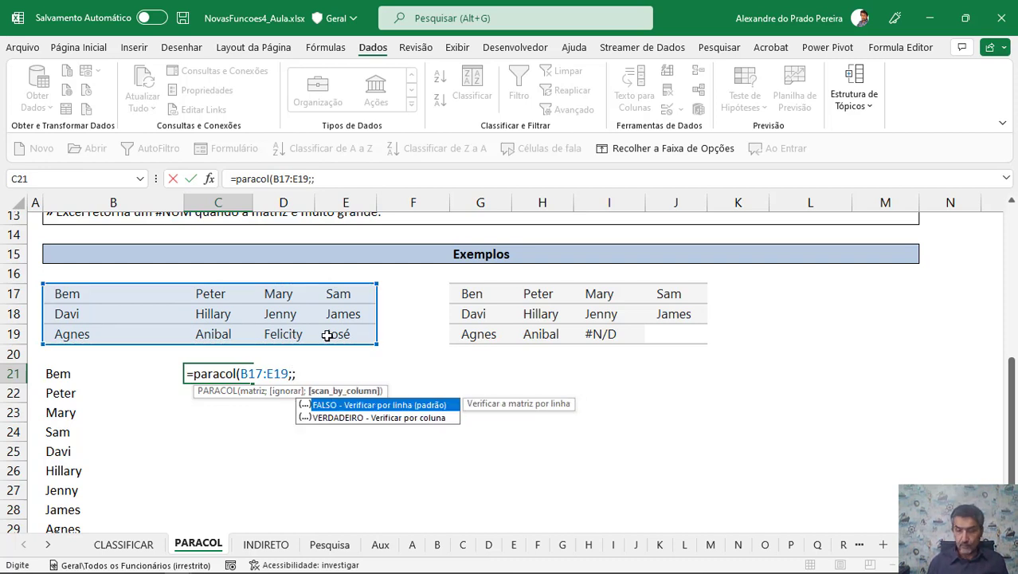
pyautogui.press('Down')
pyautogui.press('Tab')
pyautogui.write(')')
pyautogui.press('Return')
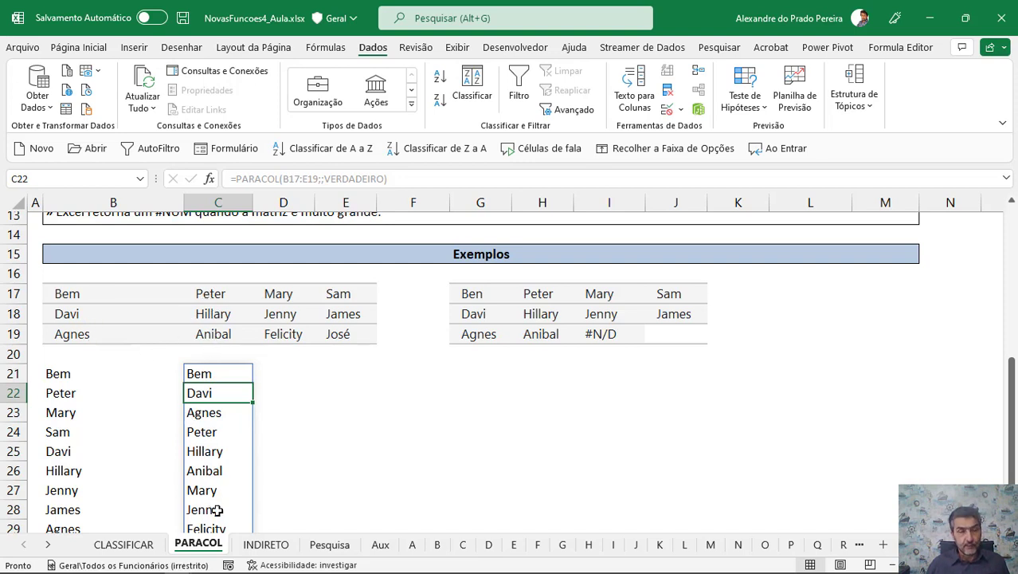
# In G21, enter =PARACOL(G17:J19) to stack the second example range, which contains an error and a blank, into one column.
pyautogui.click(67, 379)
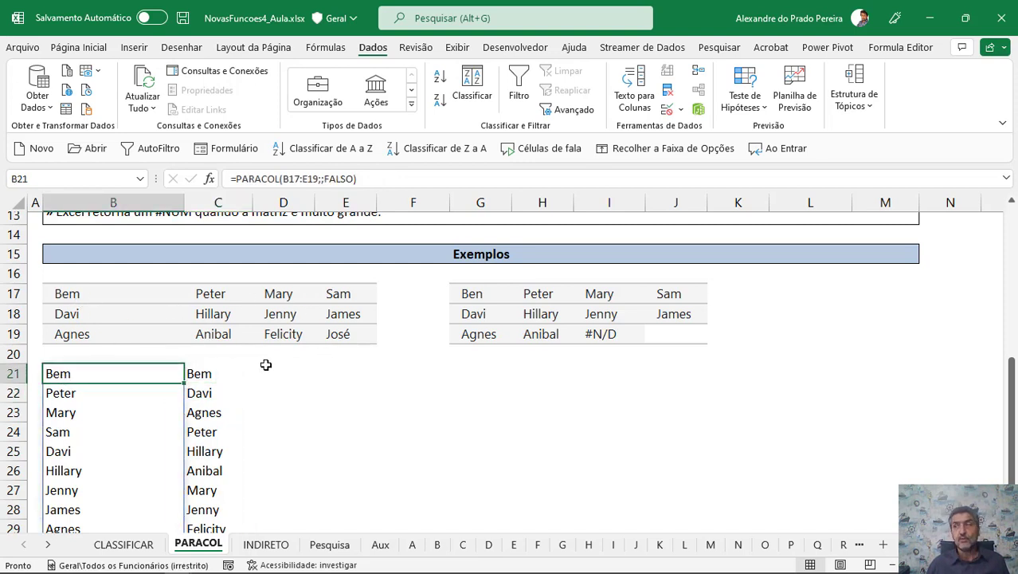
pyautogui.click(474, 374)
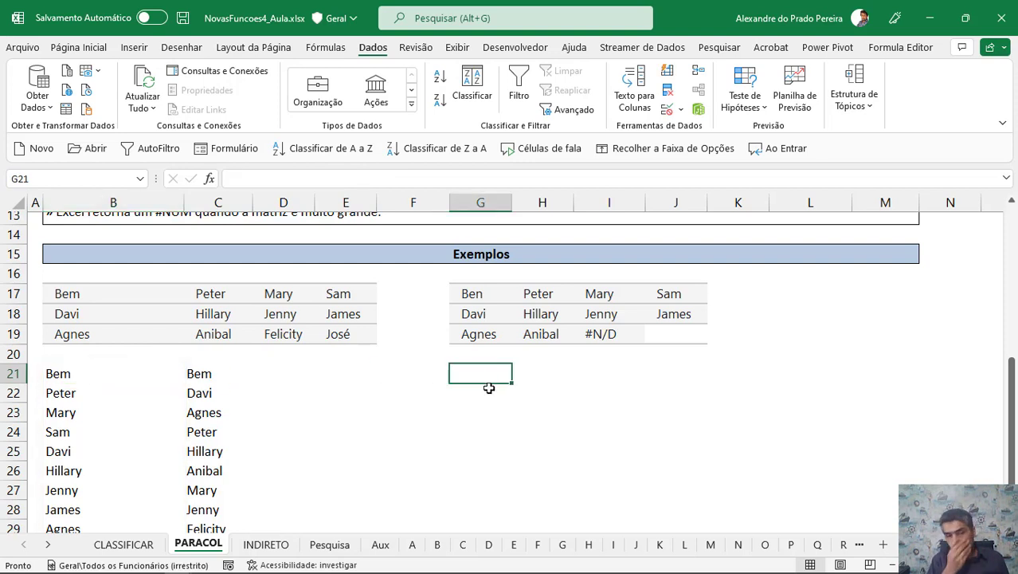
pyautogui.write('=paracol(')
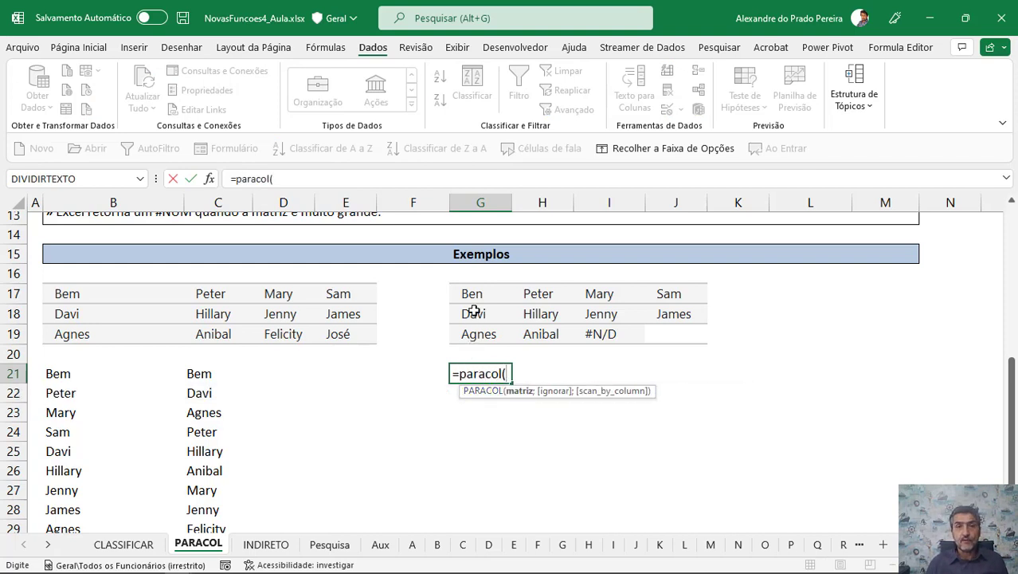
pyautogui.moveTo(474, 293); pyautogui.dragTo(659, 331)
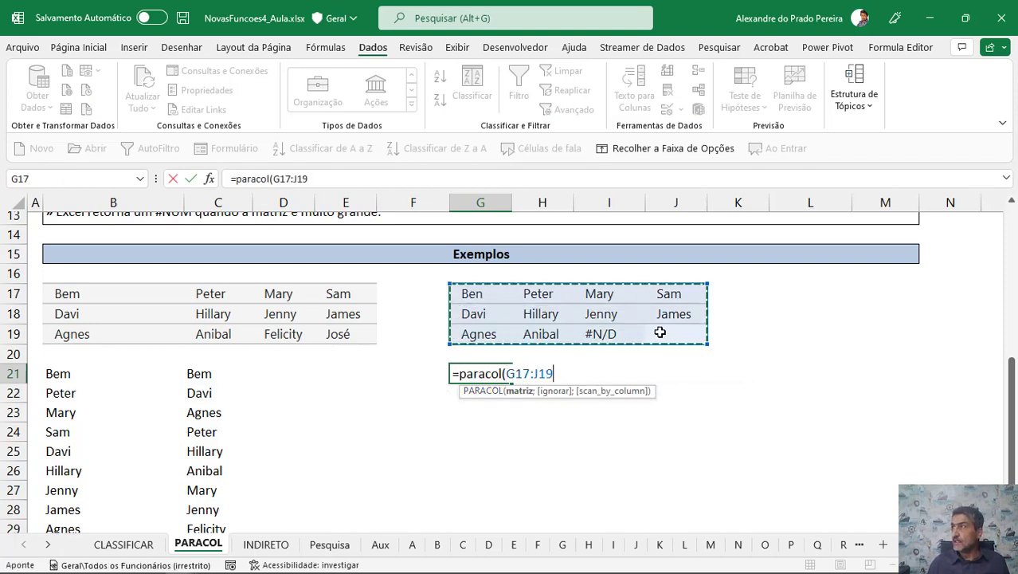
pyautogui.write(')')
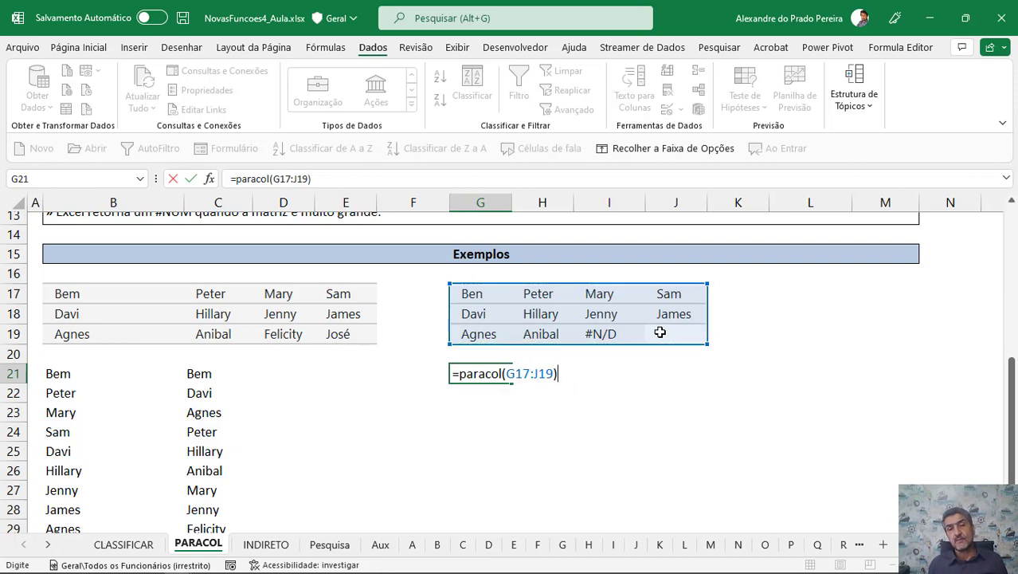
pyautogui.press('Return')
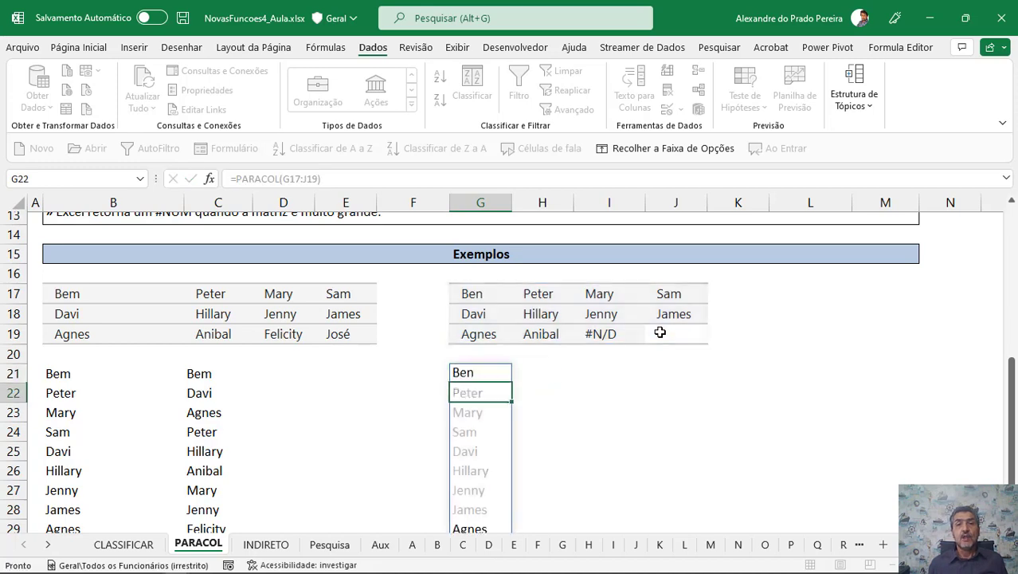
# Examine the stacked G column result alongside the error and blank source cells in the second example range.
pyautogui.scroll(-2, 660, 332)
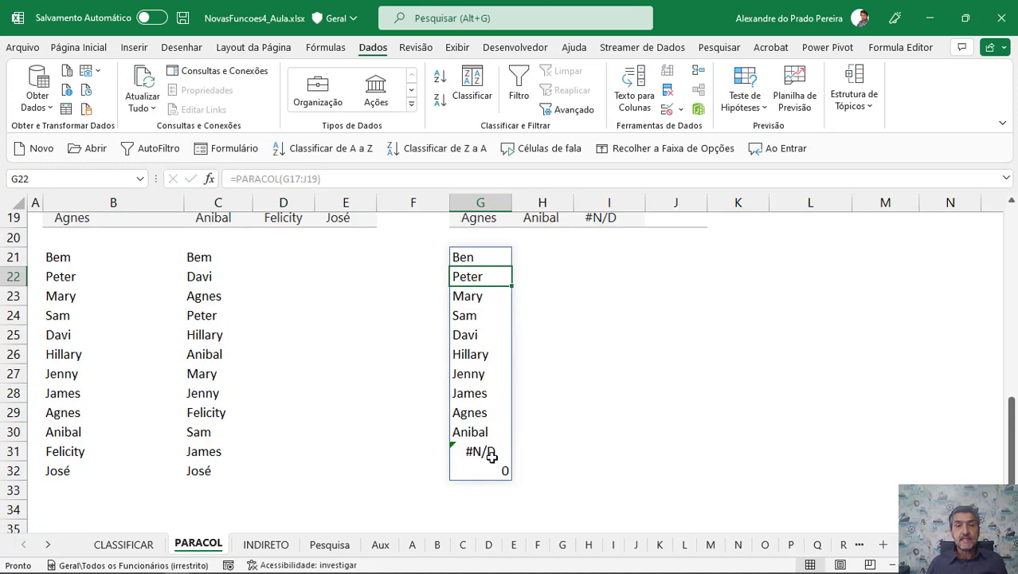
pyautogui.scroll(2, 574, 380)
pyautogui.click(588, 339)
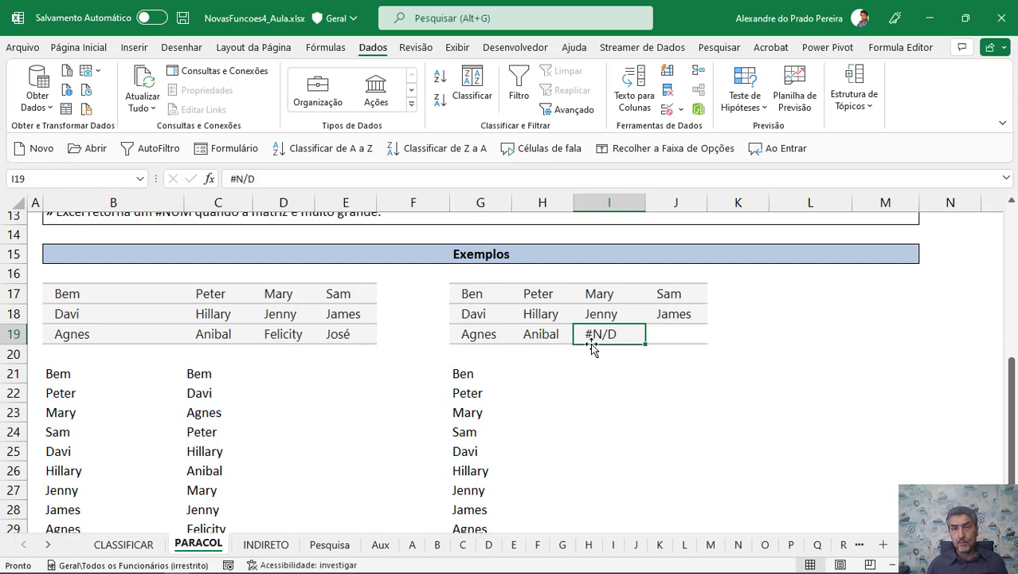
pyautogui.scroll(-3, 615, 386)
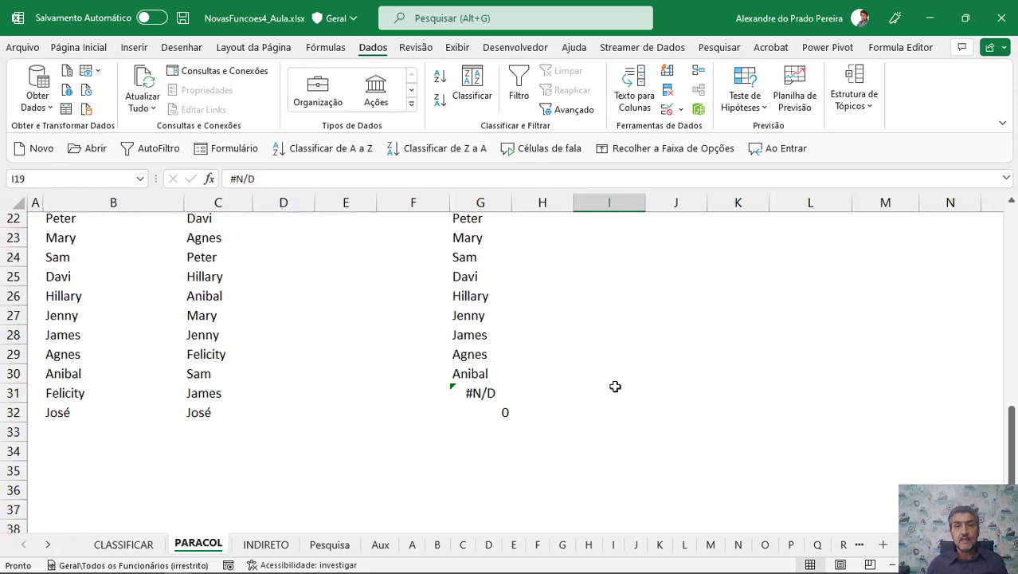
pyautogui.scroll(2, 645, 299)
pyautogui.click(657, 279)
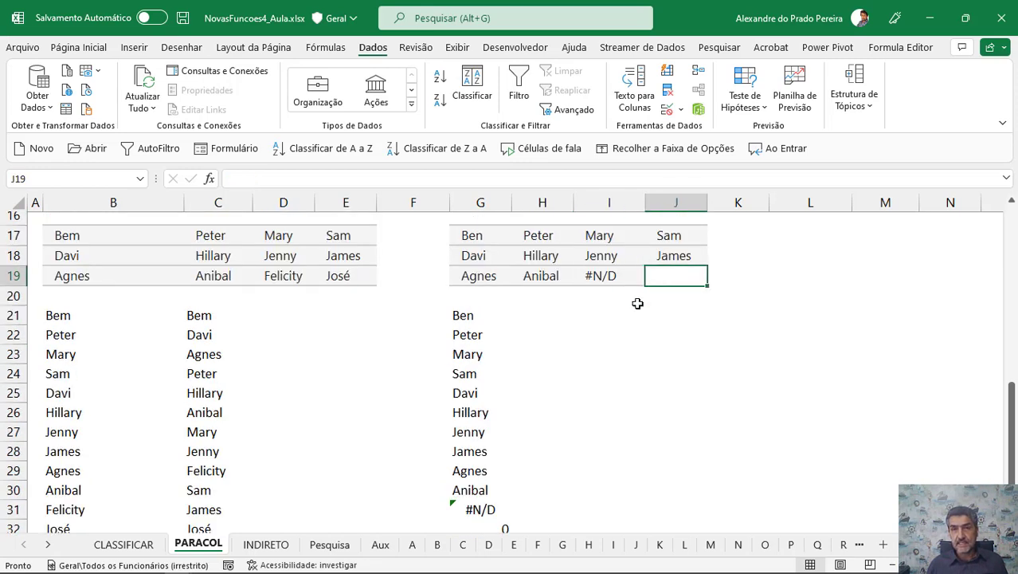
pyautogui.scroll(-2, 637, 303)
pyautogui.click(501, 413)
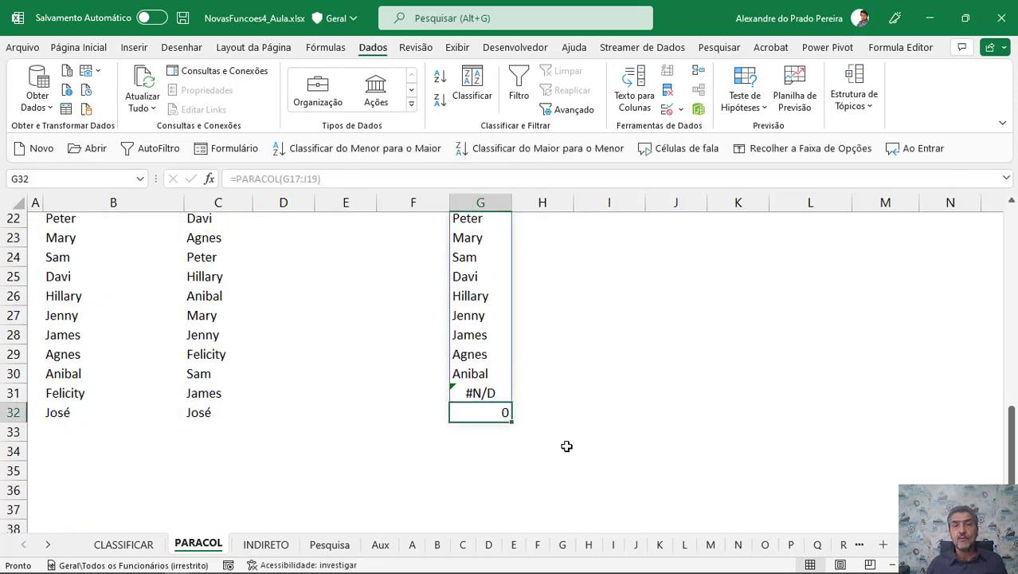
pyautogui.scroll(2, 560, 441)
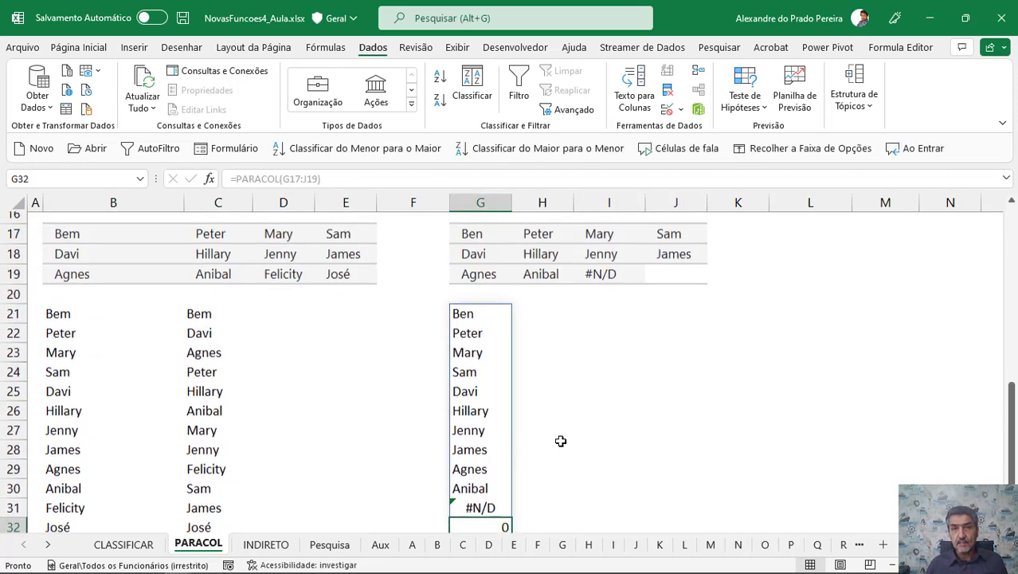
# In H21, enter =PARACOL(G17:J19;1) to stack the same range while ignoring blank cells.
pyautogui.click(547, 314)
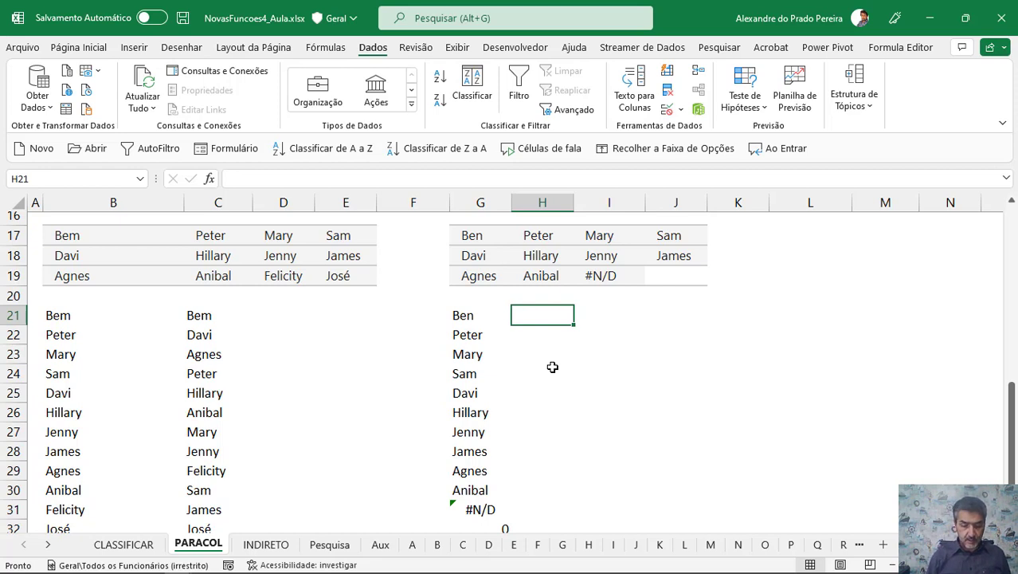
pyautogui.write('=paracol(')
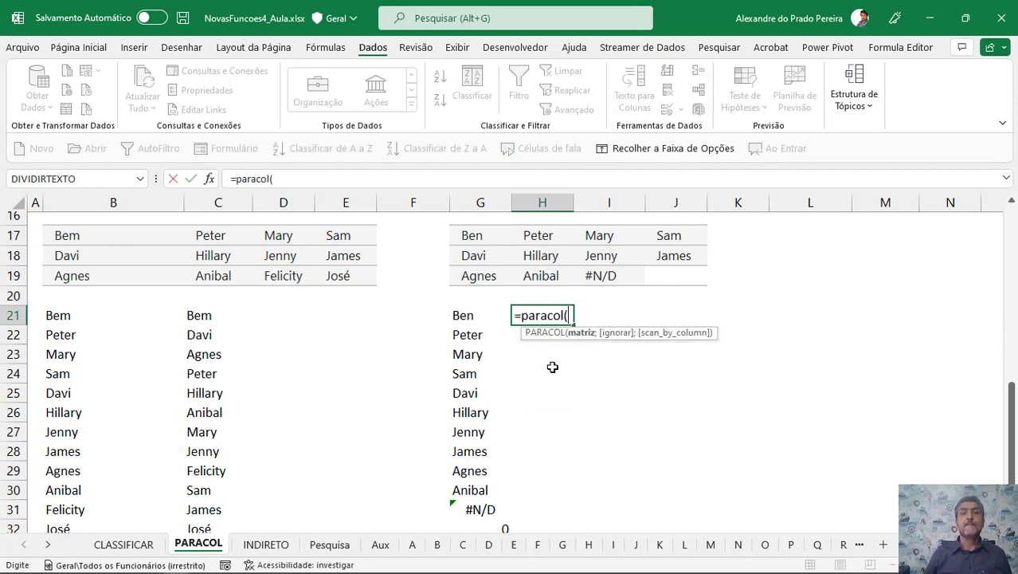
pyautogui.click(478, 243)
pyautogui.moveTo(479, 244); pyautogui.dragTo(678, 275)
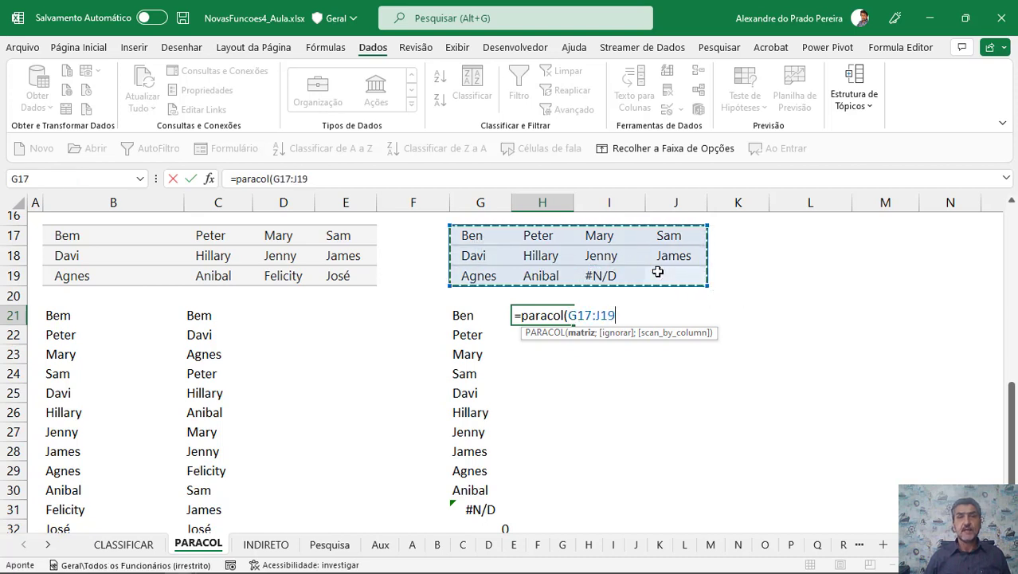
pyautogui.write(';')
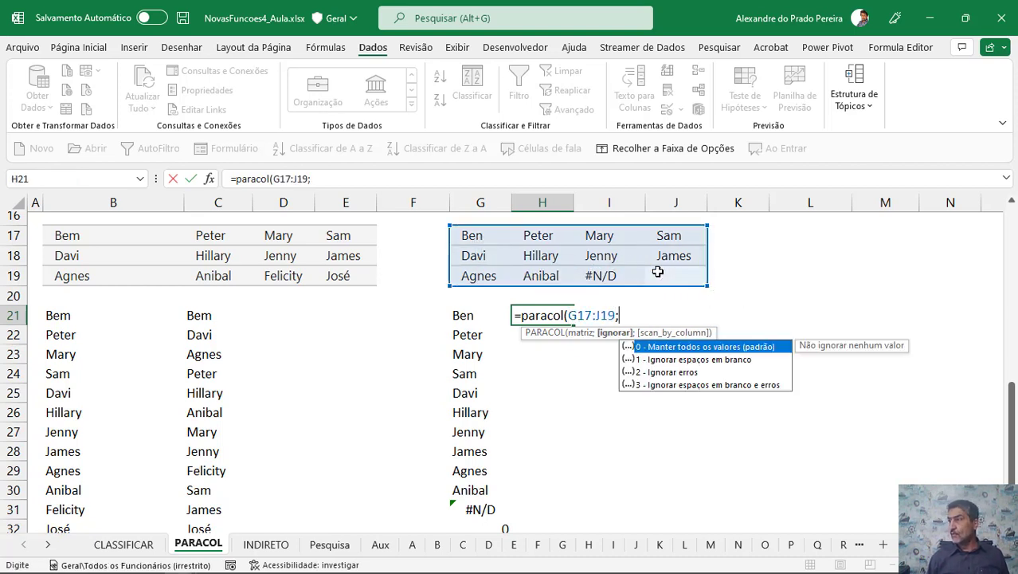
pyautogui.write('1')
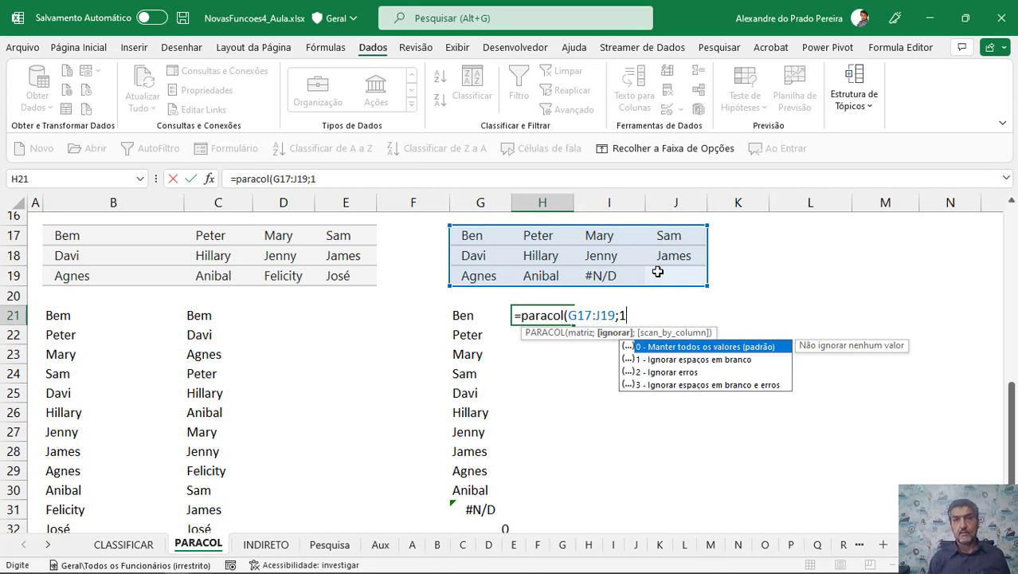
pyautogui.write(')')
pyautogui.press('Return')
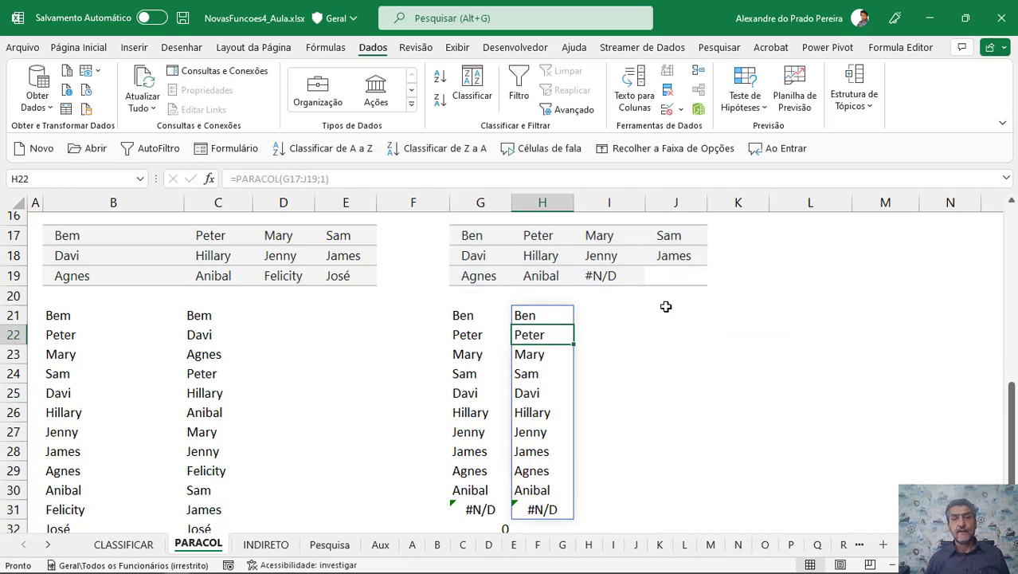
# Inspect the ignore-blanks result in column H against the source range G17:J19.
pyautogui.scroll(-1, 669, 319)
pyautogui.click(549, 471)
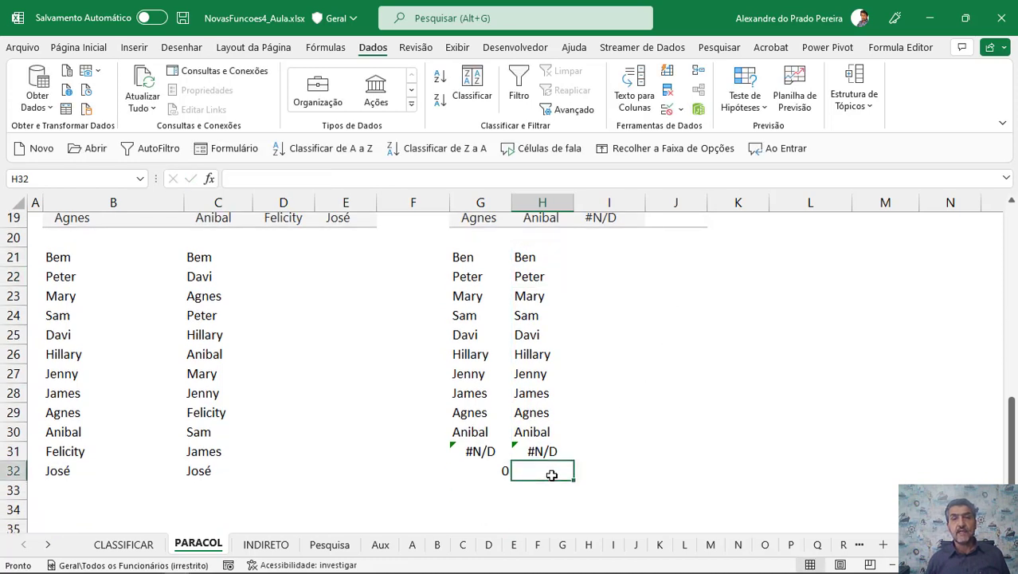
pyautogui.click(664, 220)
pyautogui.scroll(1, 670, 255)
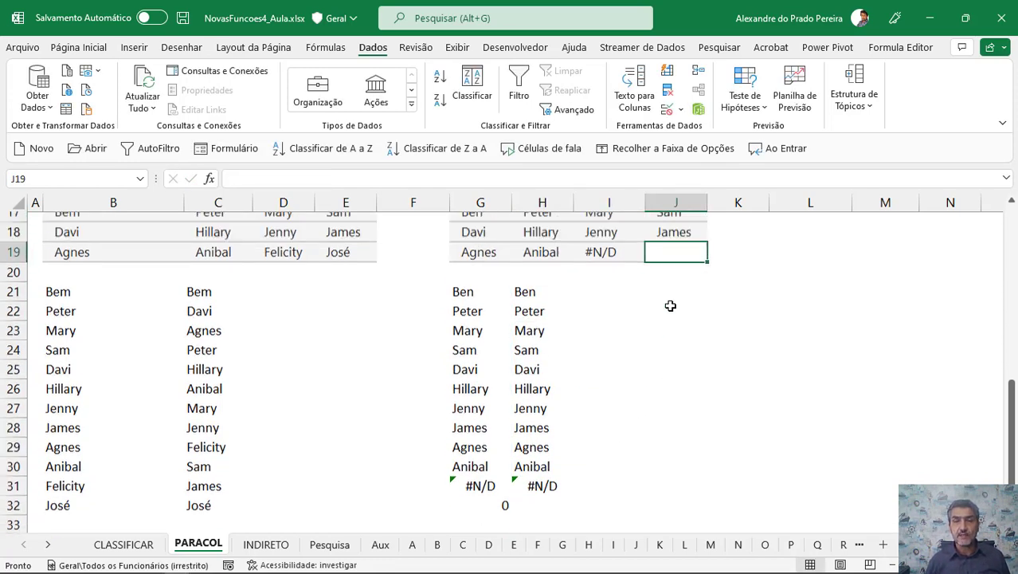
pyautogui.moveTo(479, 242); pyautogui.dragTo(669, 282)
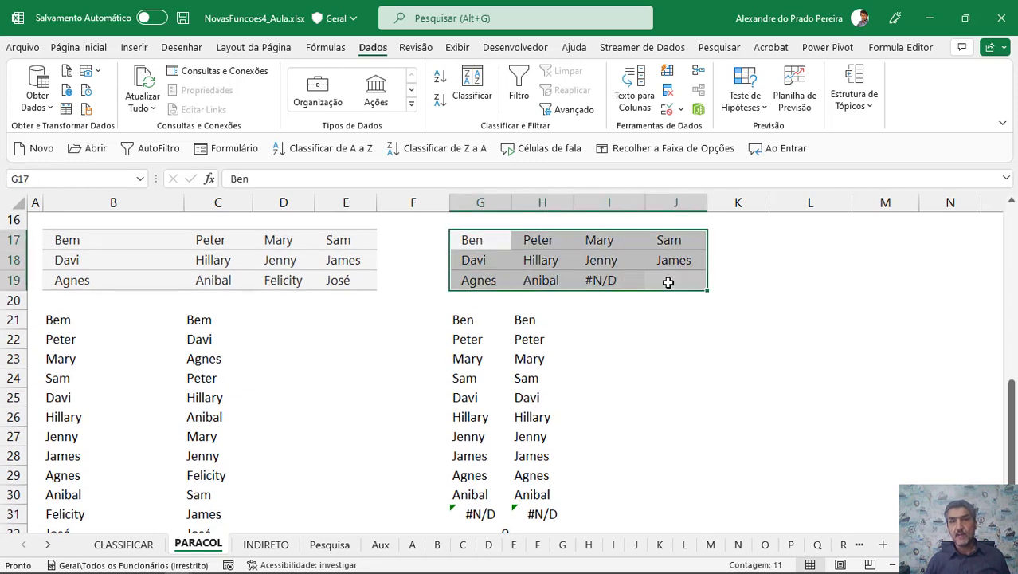
pyautogui.scroll(-2, 663, 324)
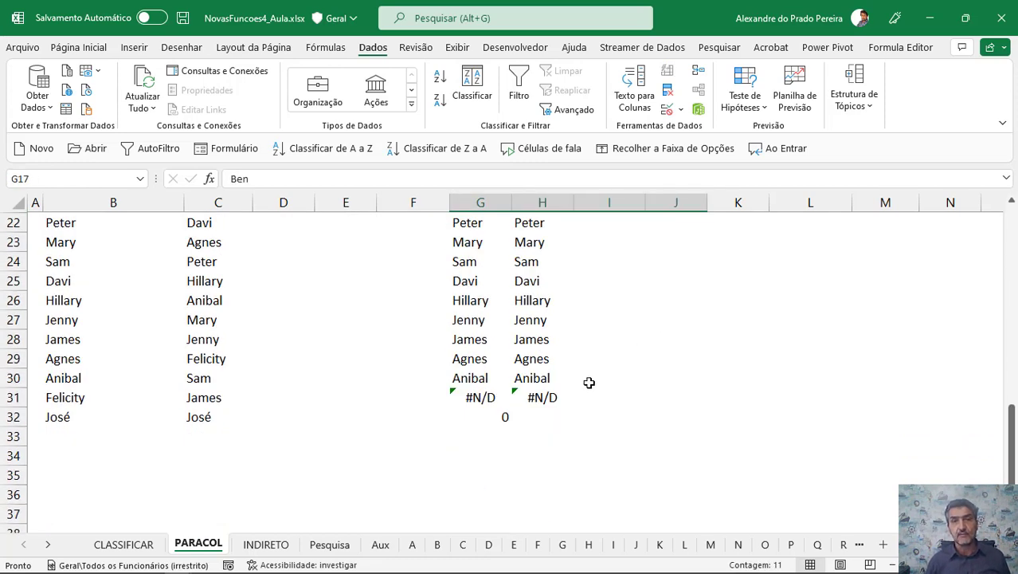
pyautogui.scroll(3, 589, 379)
# In I21, enter =PARACOL(G17:J19;1;VERDADEIRO) to stack the range by column while ignoring blanks.
pyautogui.click(583, 377)
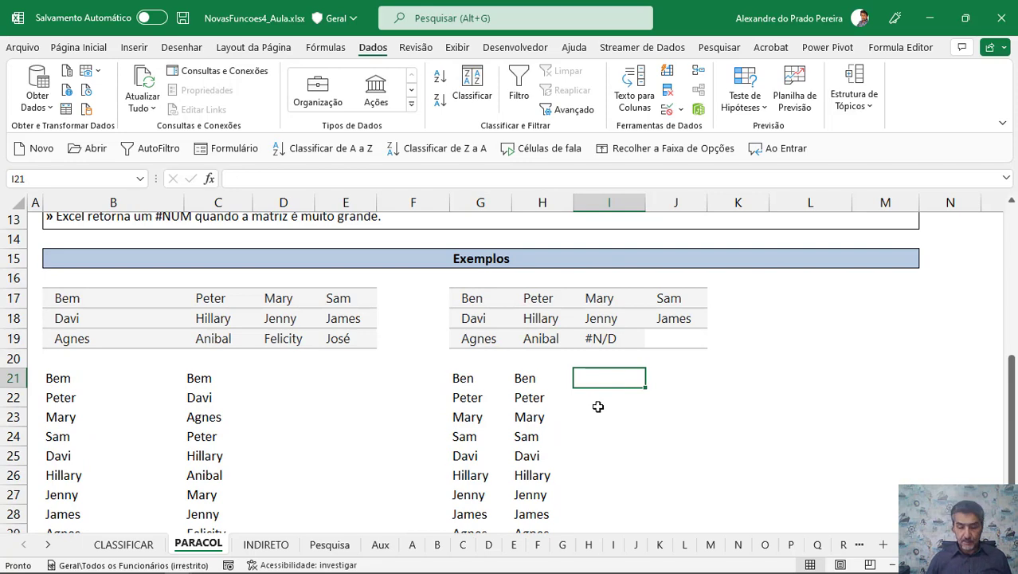
pyautogui.write('=pra')
pyautogui.press('BackSpace')
pyautogui.press('BackSpace')
pyautogui.write('a')
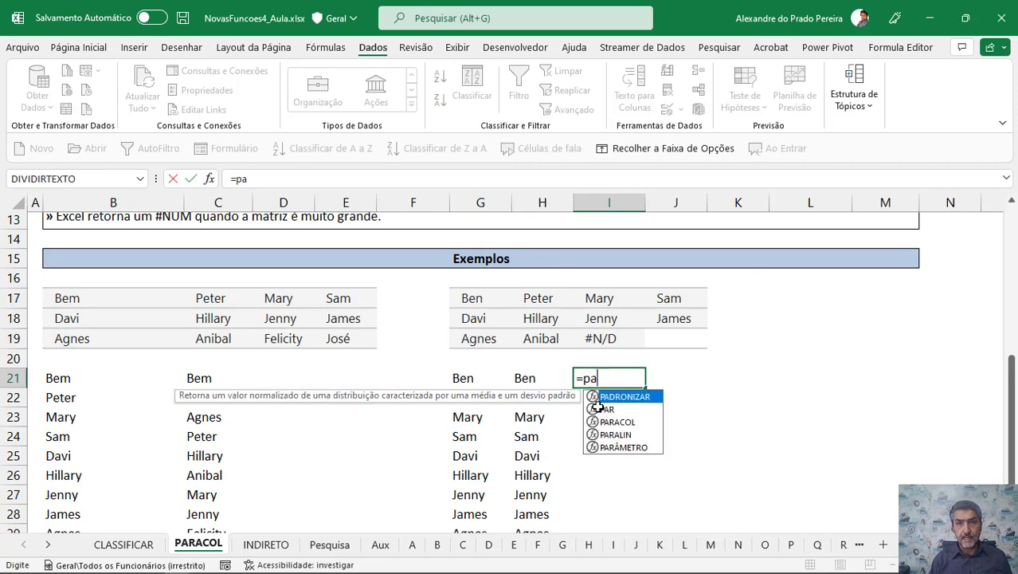
pyautogui.write('racol(')
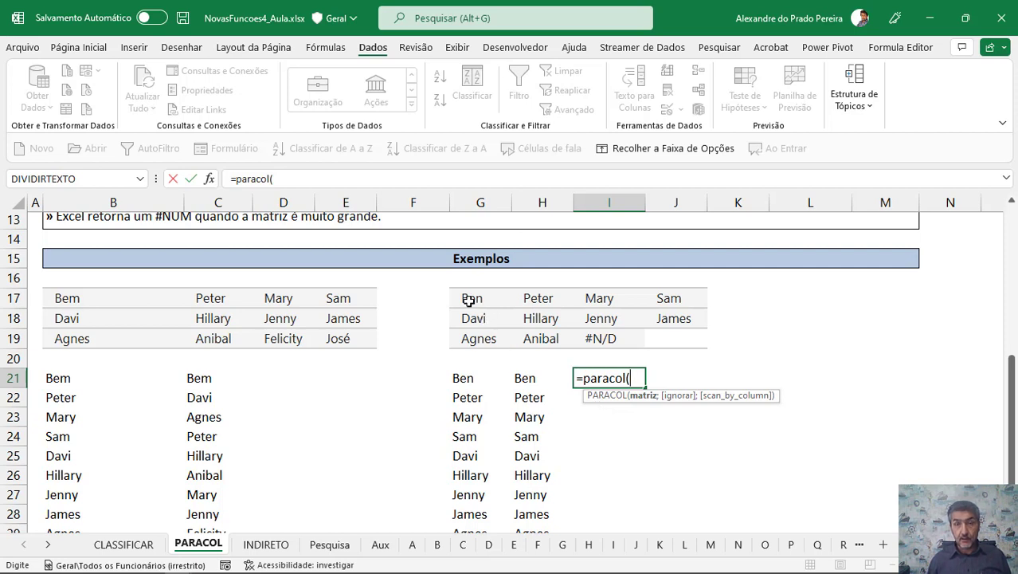
pyautogui.moveTo(469, 299); pyautogui.dragTo(659, 330)
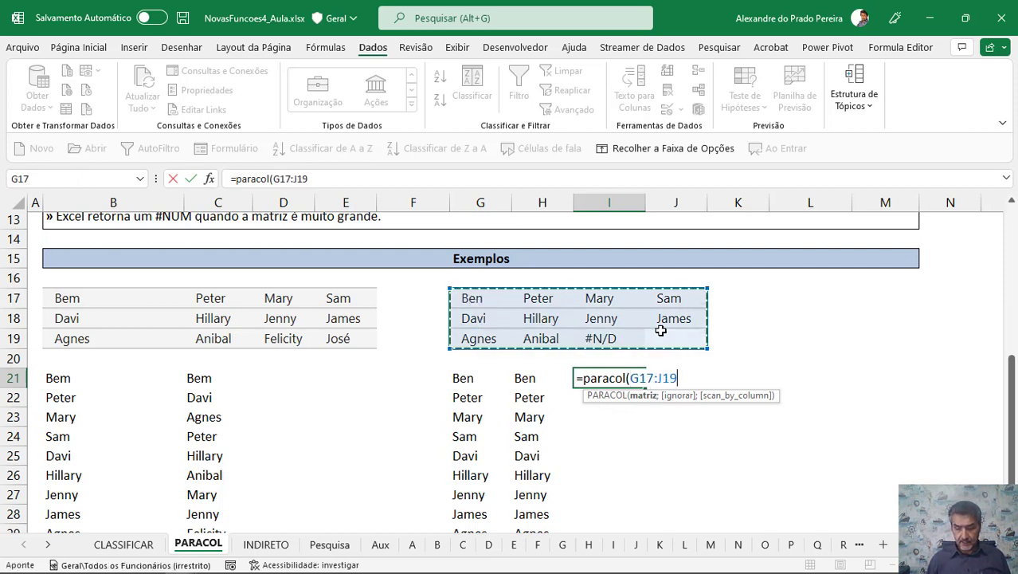
pyautogui.write(';')
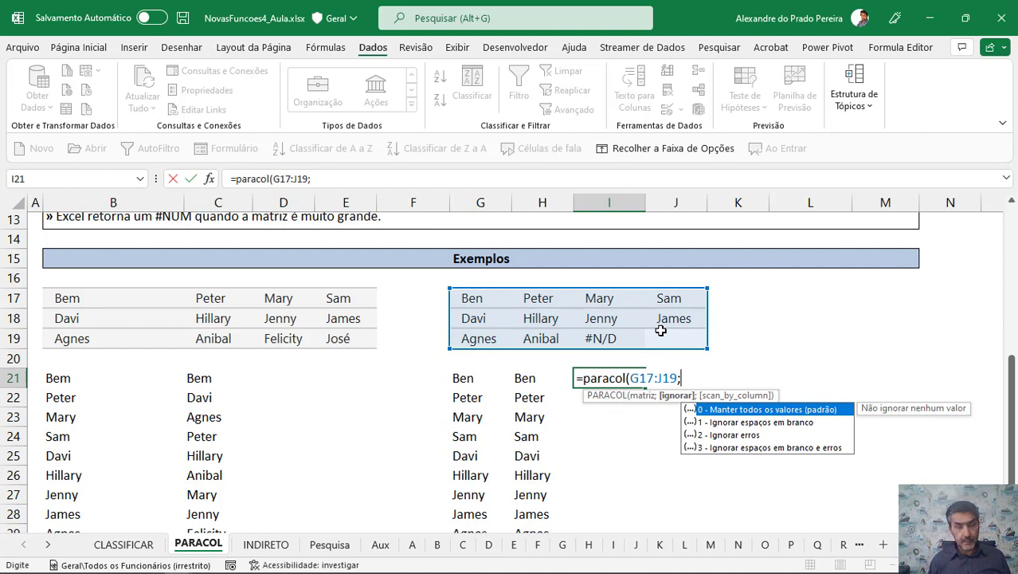
pyautogui.write('1;')
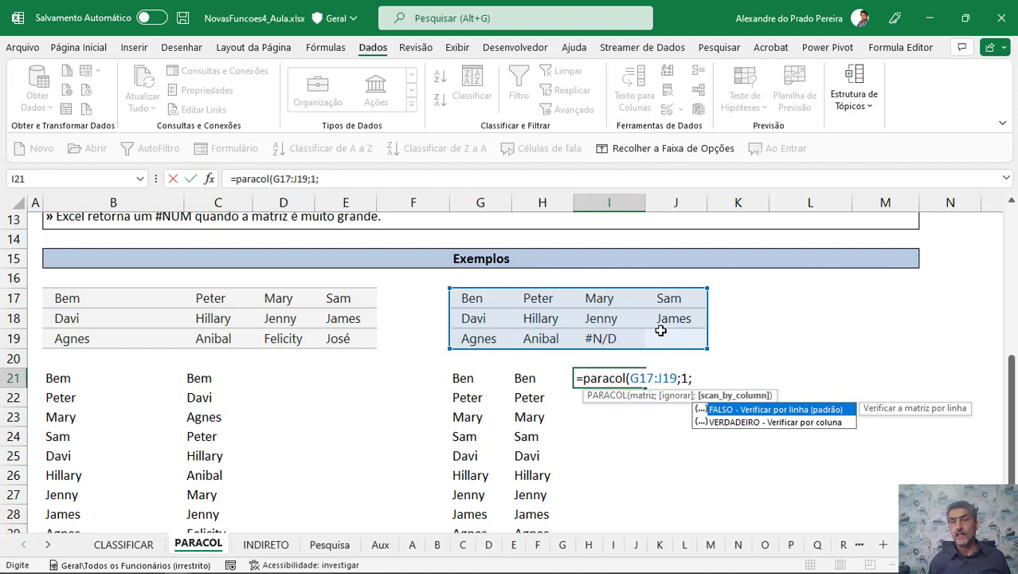
pyautogui.press('Down')
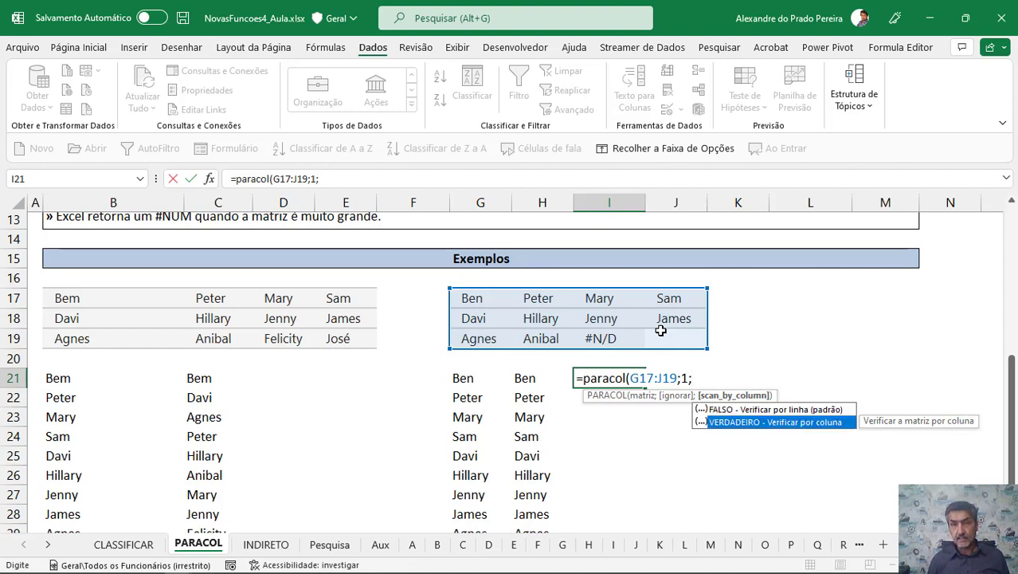
pyautogui.press('Tab')
pyautogui.write(')')
pyautogui.press('Return')
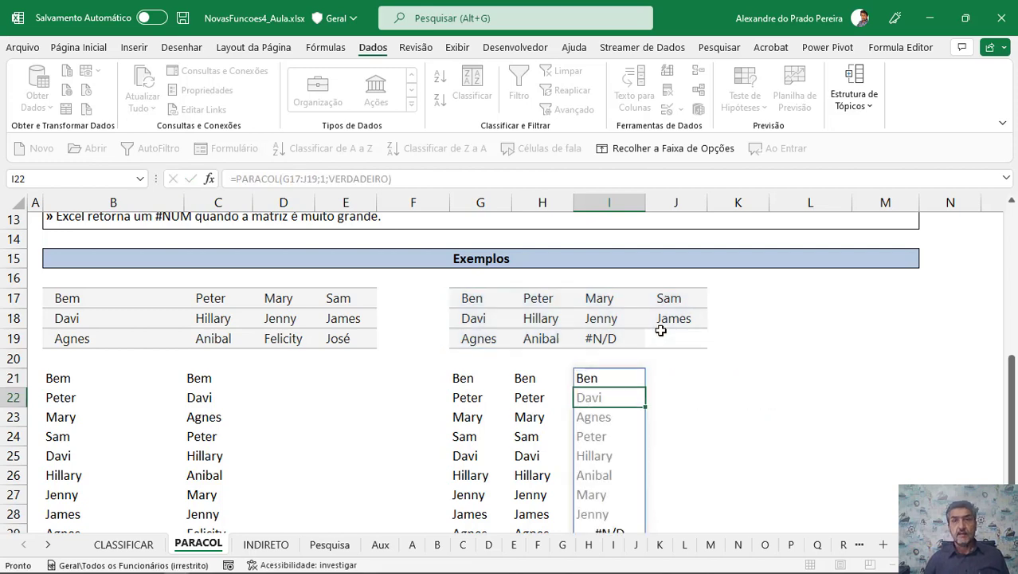
# Review the column-wise result in column I and compare it with the source cells of G17:J19.
pyautogui.scroll(-3, 660, 330)
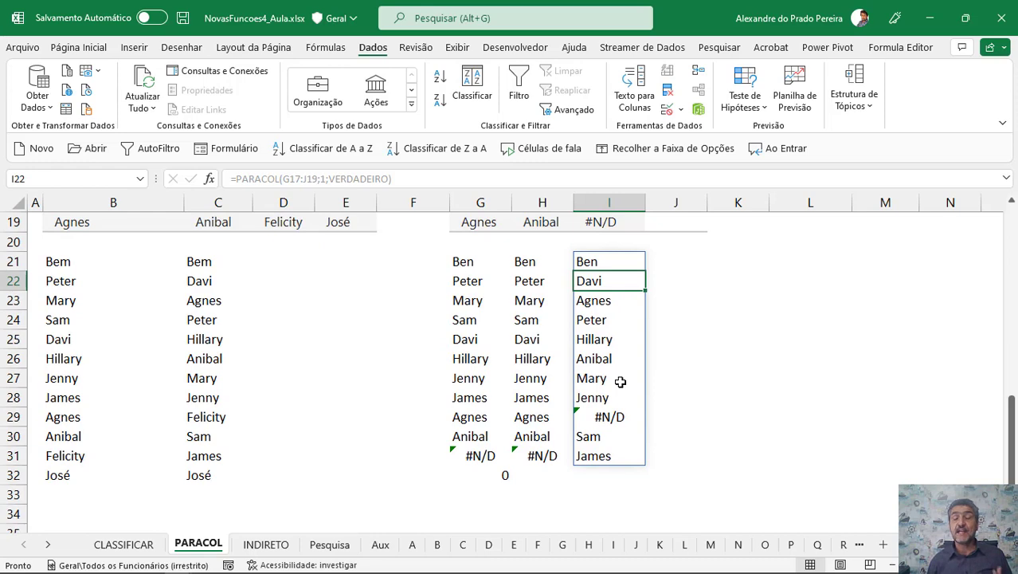
pyautogui.scroll(2, 609, 364)
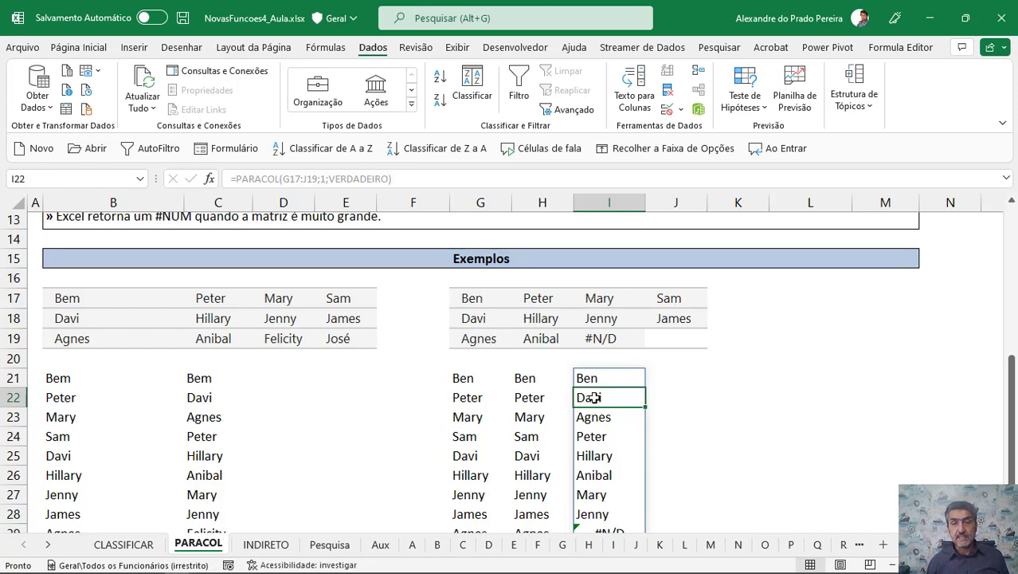
pyautogui.scroll(-2, 593, 426)
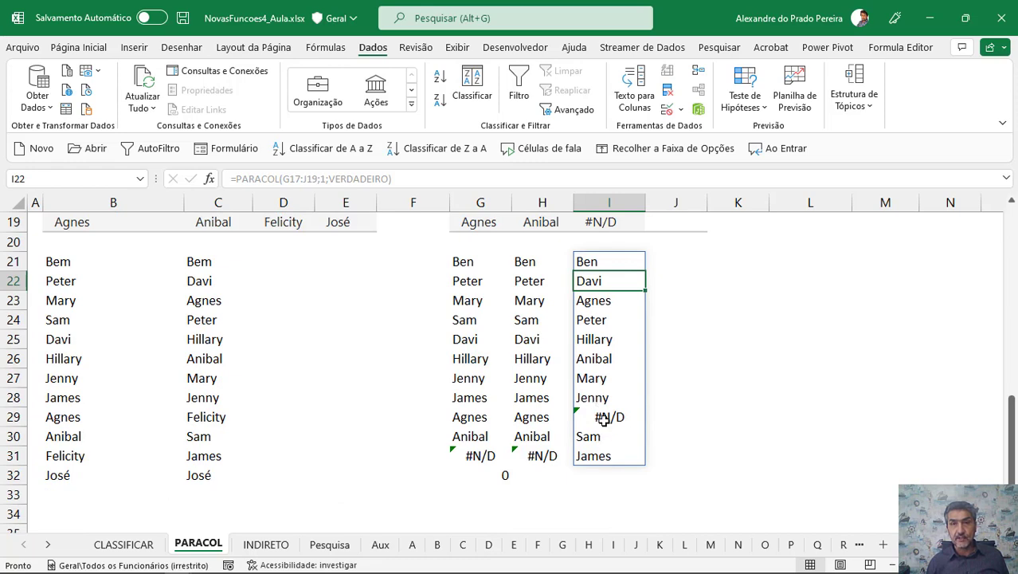
pyautogui.scroll(1, 604, 421)
pyautogui.click(610, 279)
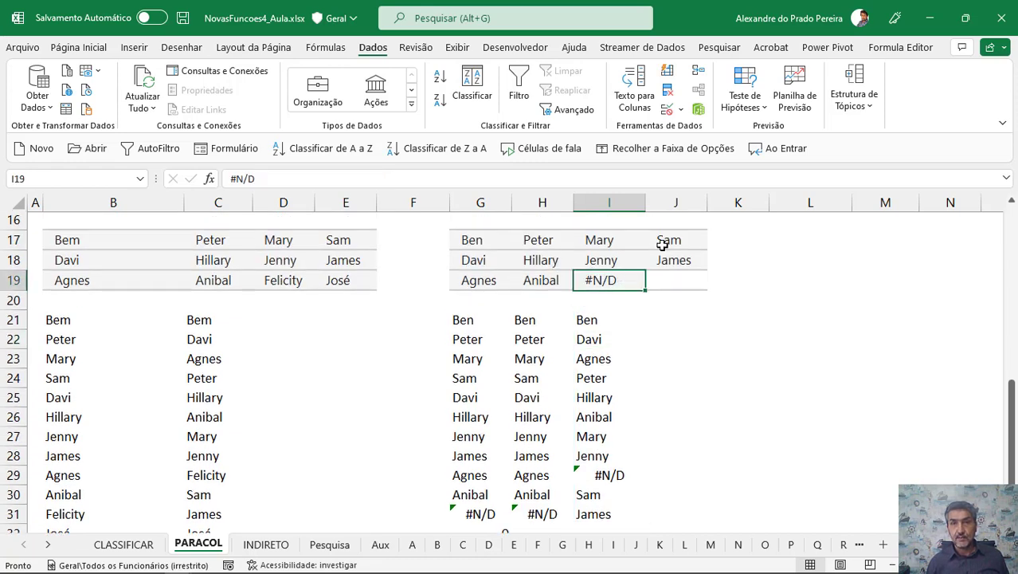
pyautogui.click(664, 242)
pyautogui.click(670, 261)
pyautogui.click(670, 287)
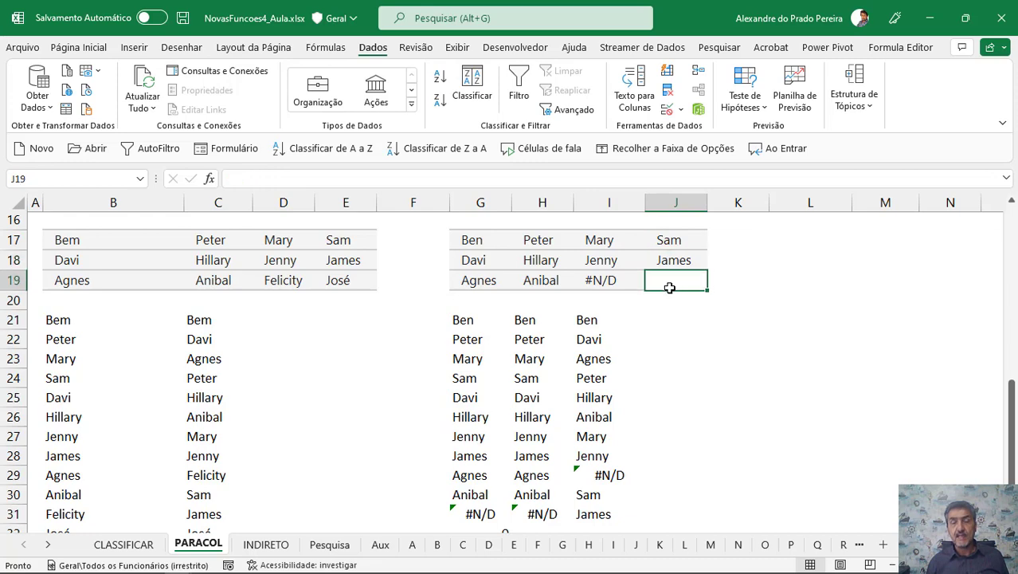
# In J21, enter =PARACOL(G17:J19;2) to stack the range while ignoring error values.
pyautogui.scroll(-2, 669, 288)
pyautogui.click(603, 414)
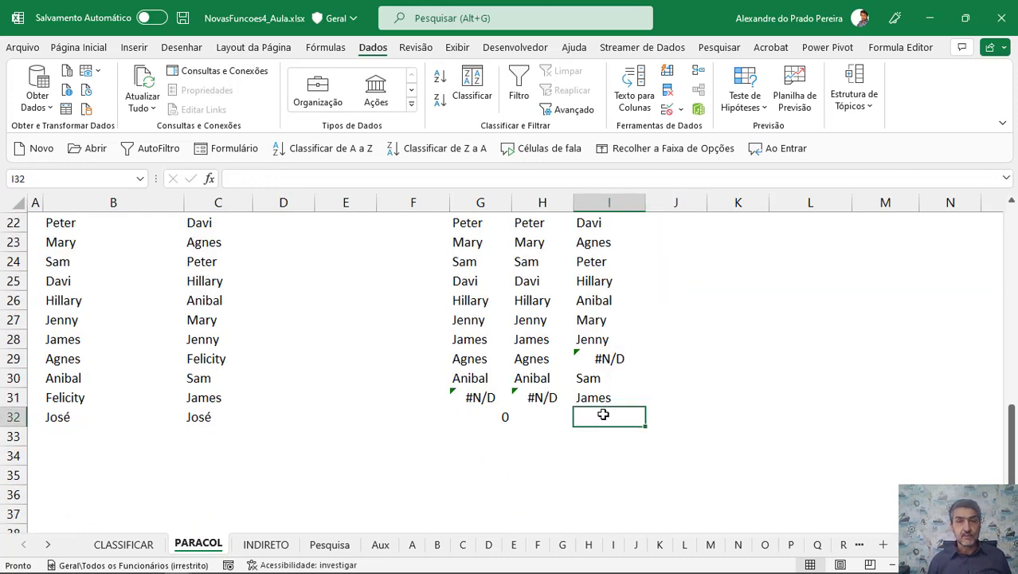
pyautogui.scroll(2, 604, 414)
pyautogui.click(654, 321)
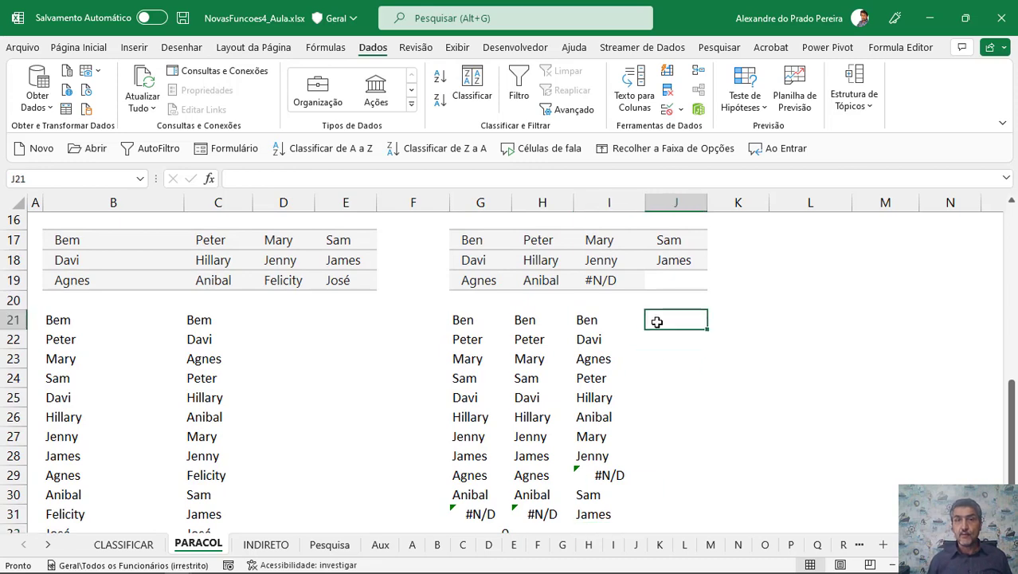
pyautogui.write('=paracol(')
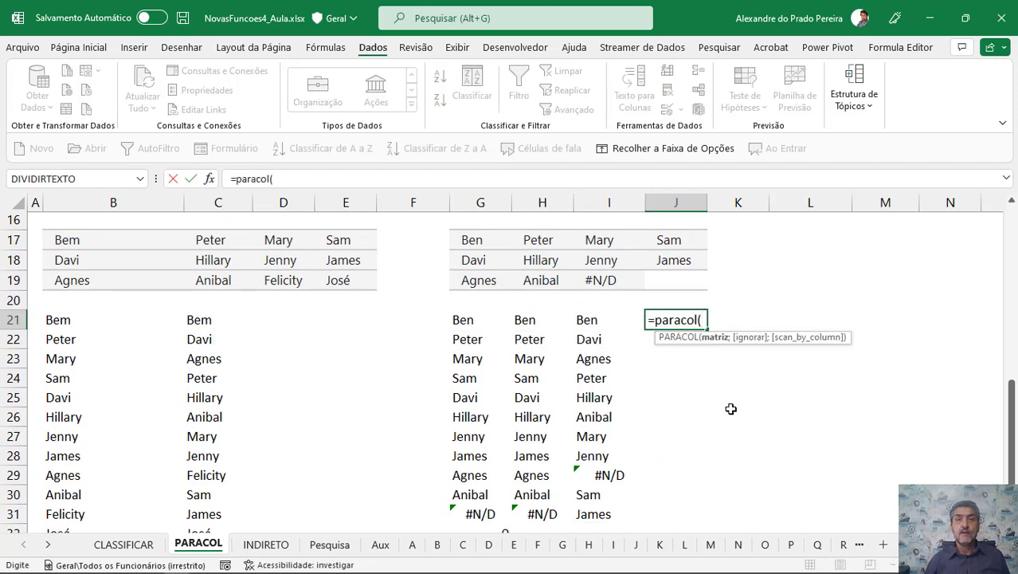
pyautogui.moveTo(466, 246); pyautogui.dragTo(673, 272)
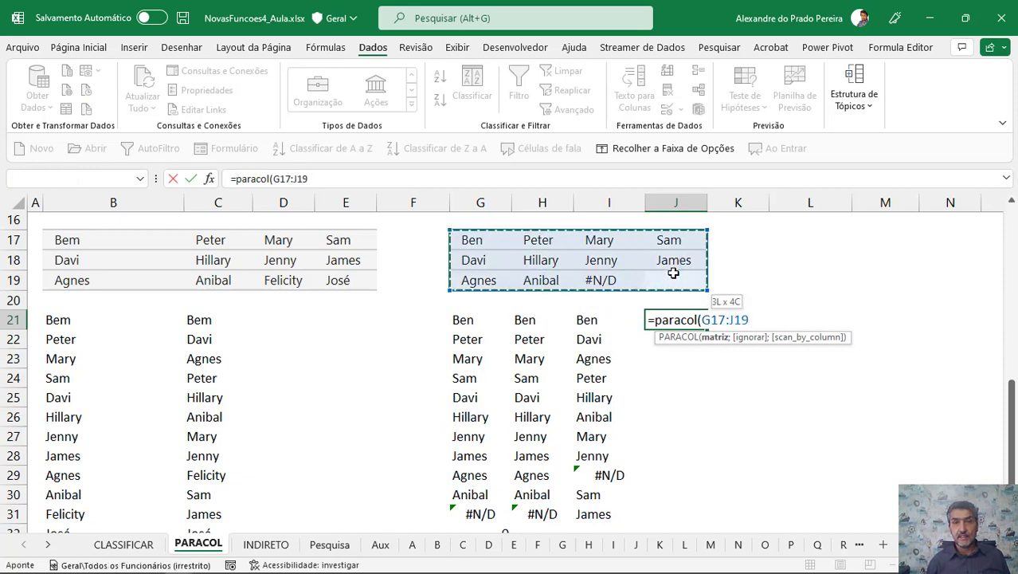
pyautogui.write(';')
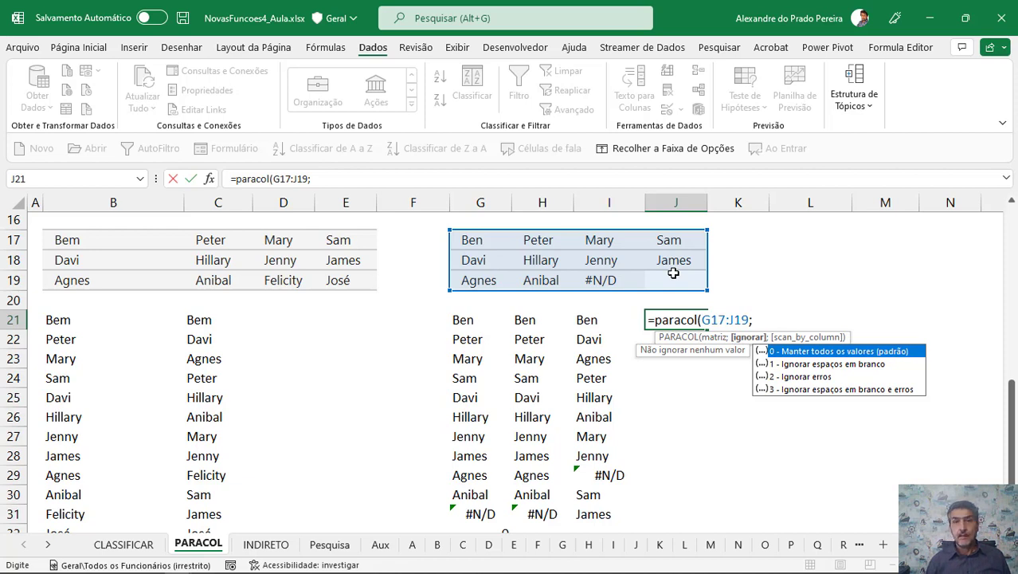
pyautogui.write('2')
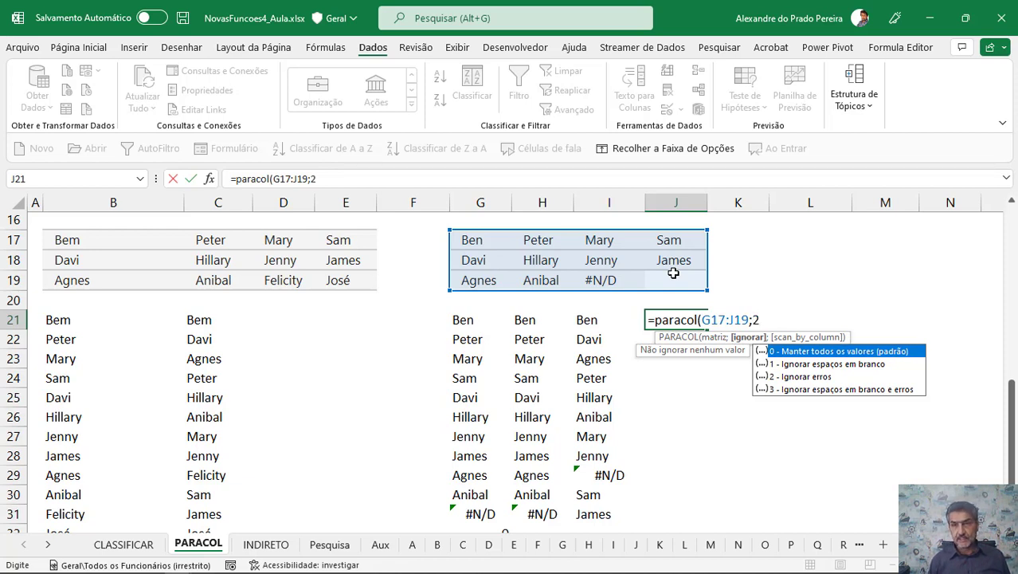
pyautogui.write(')')
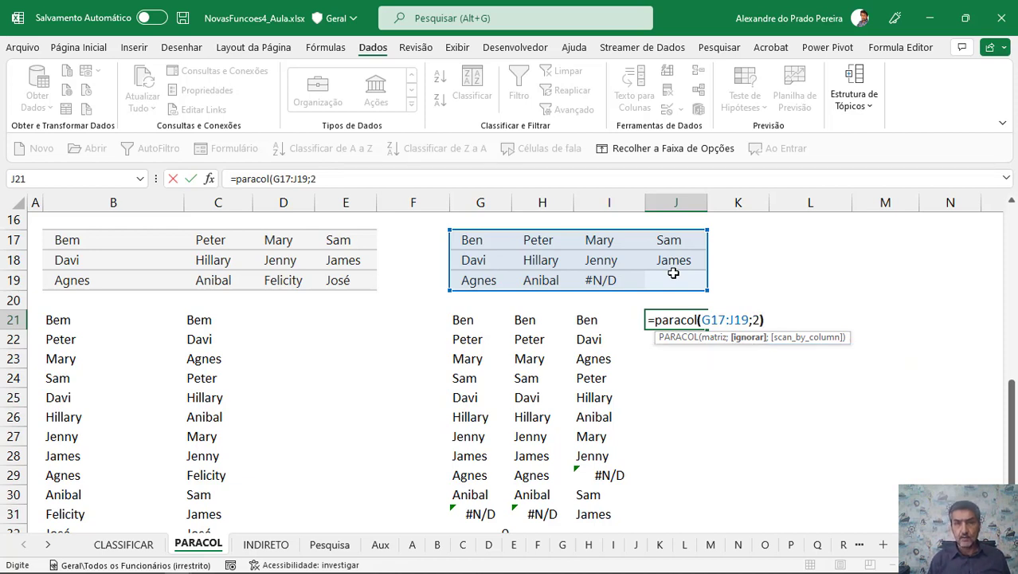
pyautogui.press('Return')
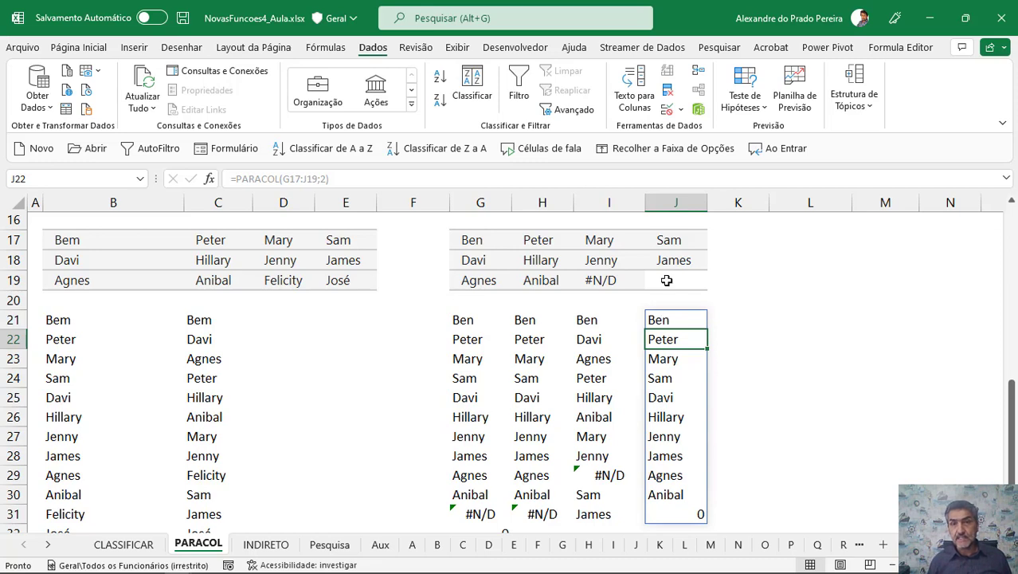
# In K21, enter =PARACOL(G17:J19;3) to stack the range ignoring both blanks and errors.
pyautogui.click(736, 321)
pyautogui.write('=paracol(')
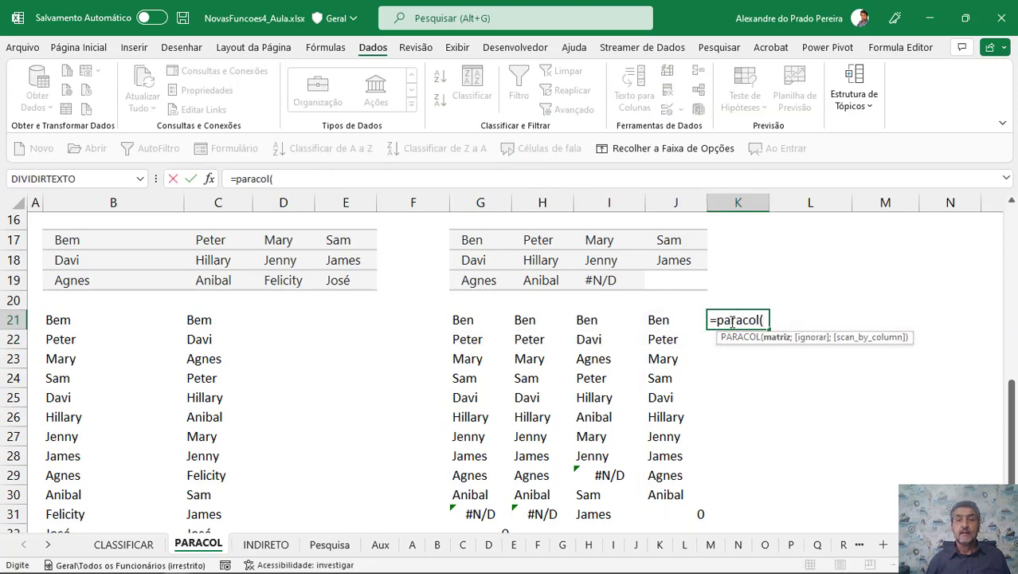
pyautogui.moveTo(473, 239); pyautogui.dragTo(650, 274)
pyautogui.write(';')
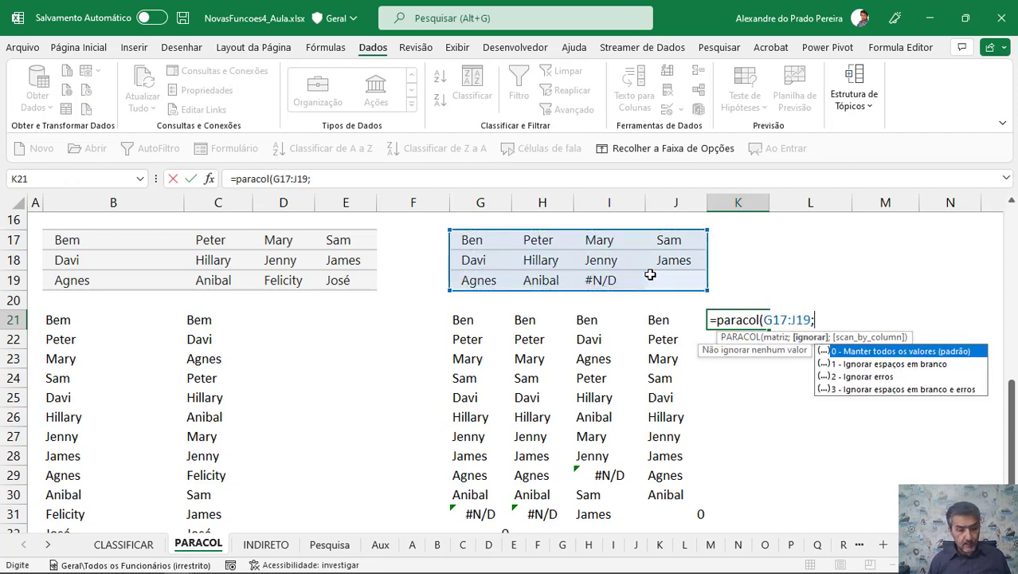
pyautogui.write('3')
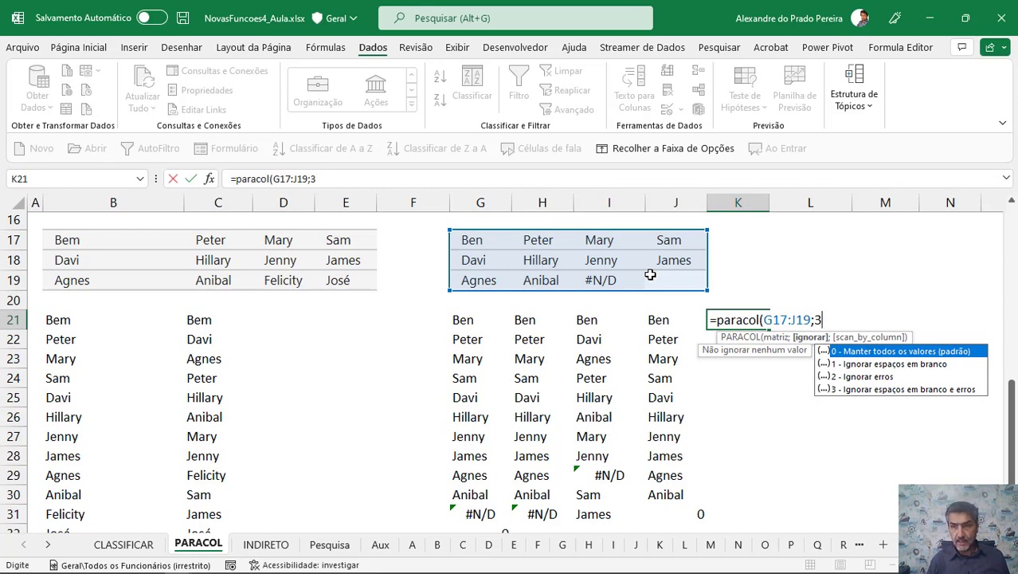
pyautogui.write(')')
pyautogui.press('Return')
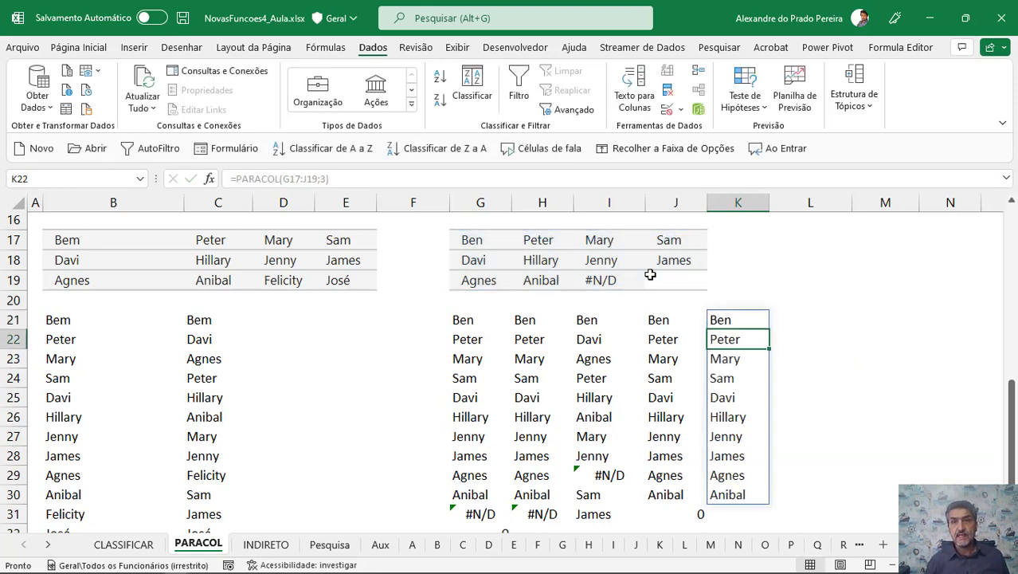
# Copy the #N/D error from I19 into I18 of the source range.
pyautogui.click(600, 282)
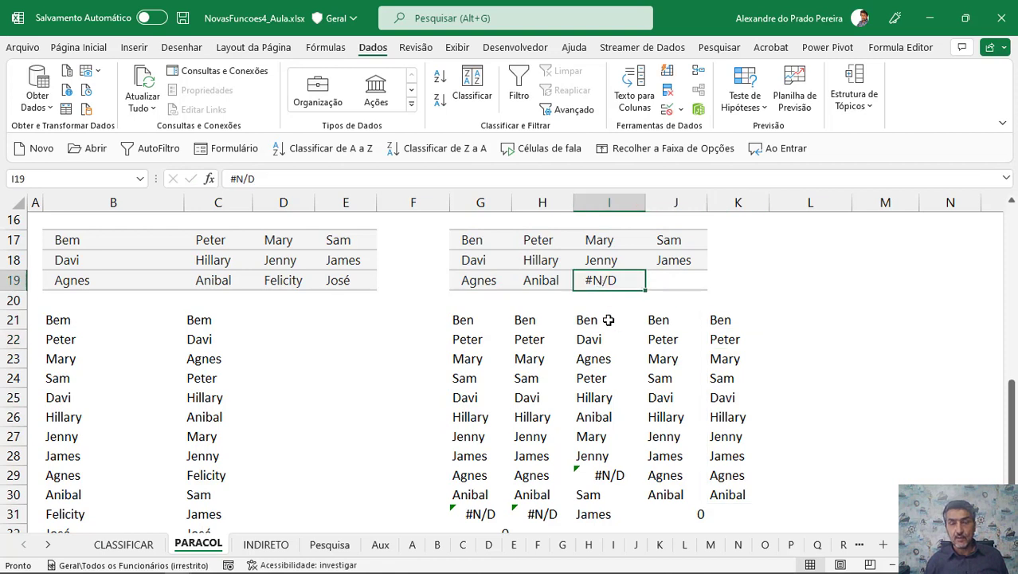
pyautogui.click(732, 509)
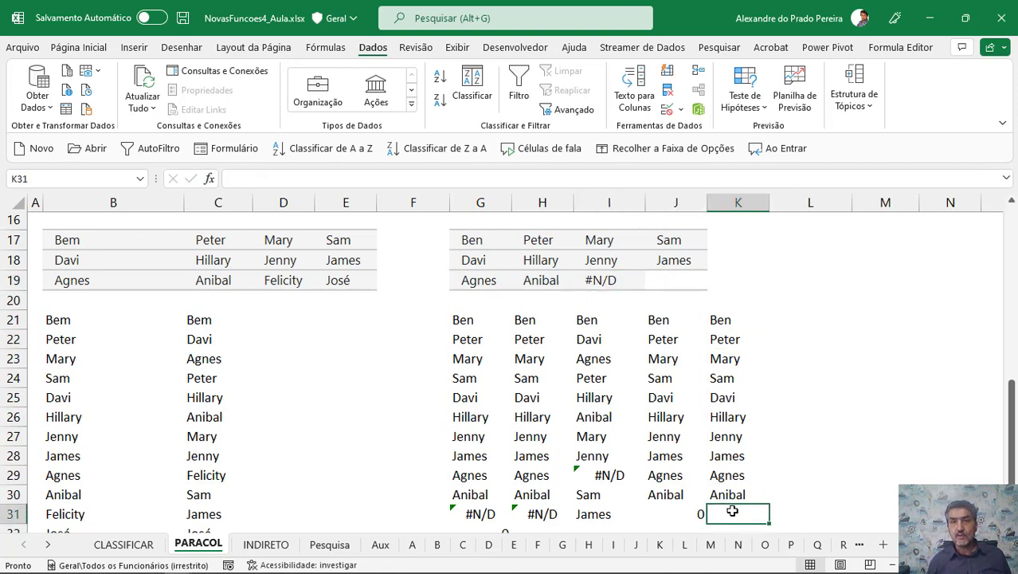
pyautogui.click(591, 281)
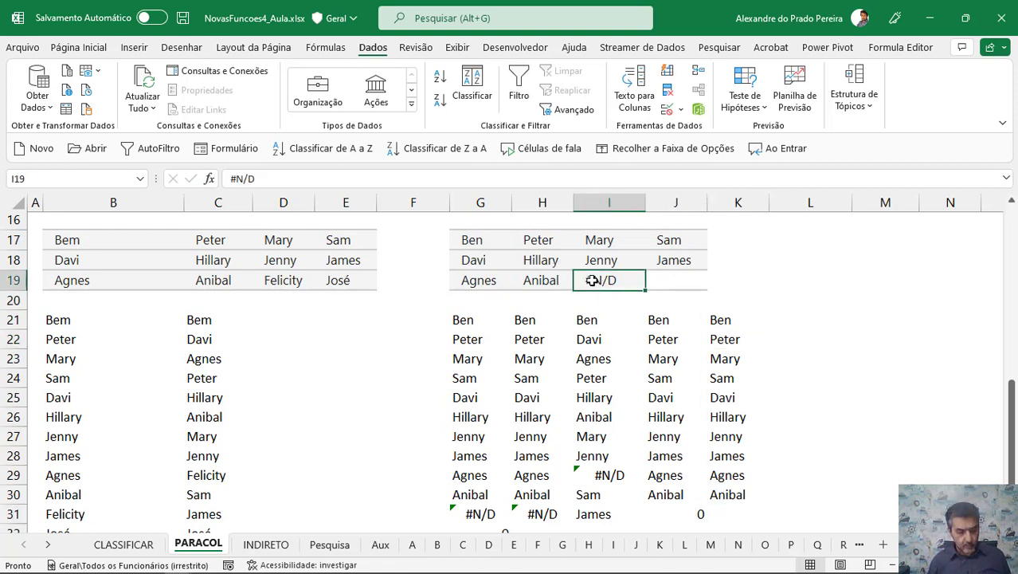
pyautogui.hotkey('ctrl', 'c')
pyautogui.click(591, 263)
pyautogui.hotkey('ctrl', 'v')
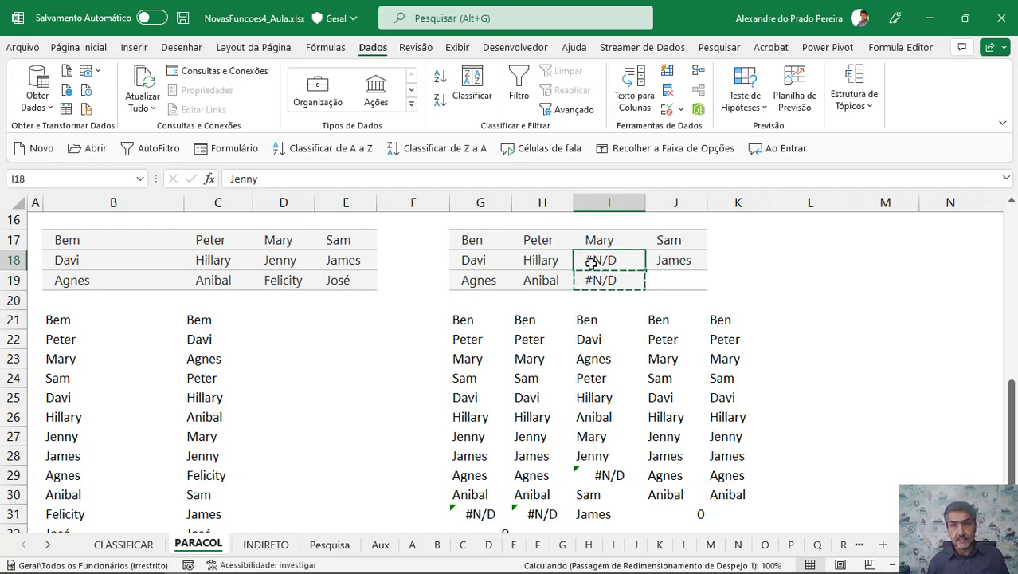
pyautogui.press('Escape')
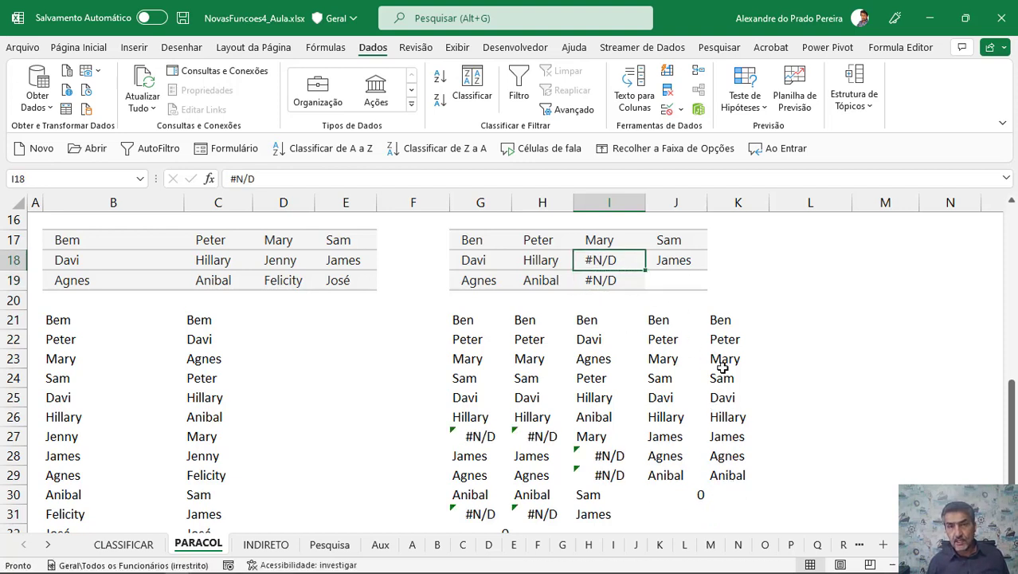
# Clear the contents of H18 in the source range to create another blank cell.
pyautogui.scroll(-1, 730, 437)
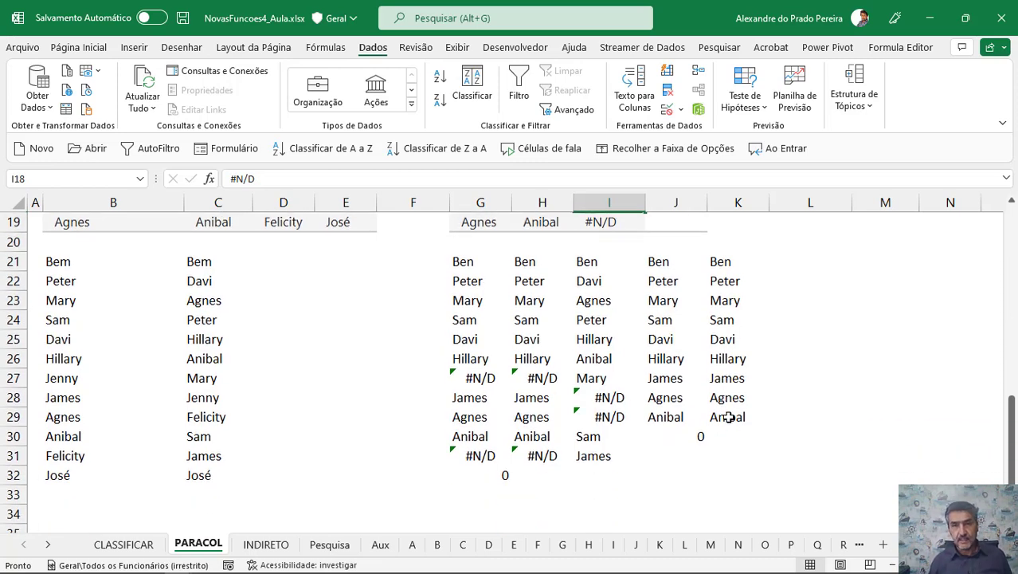
pyautogui.scroll(1, 675, 341)
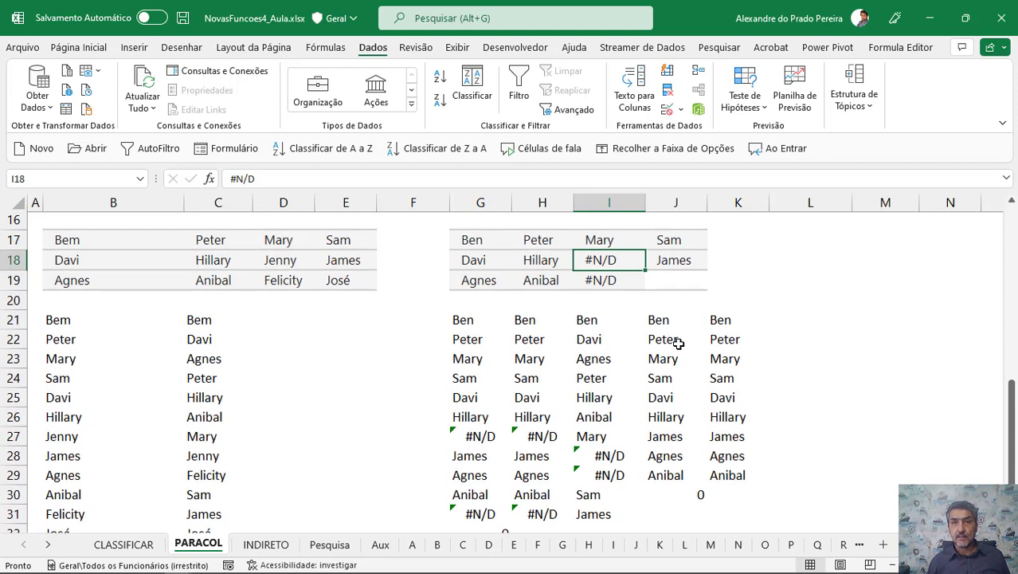
pyautogui.click(665, 260)
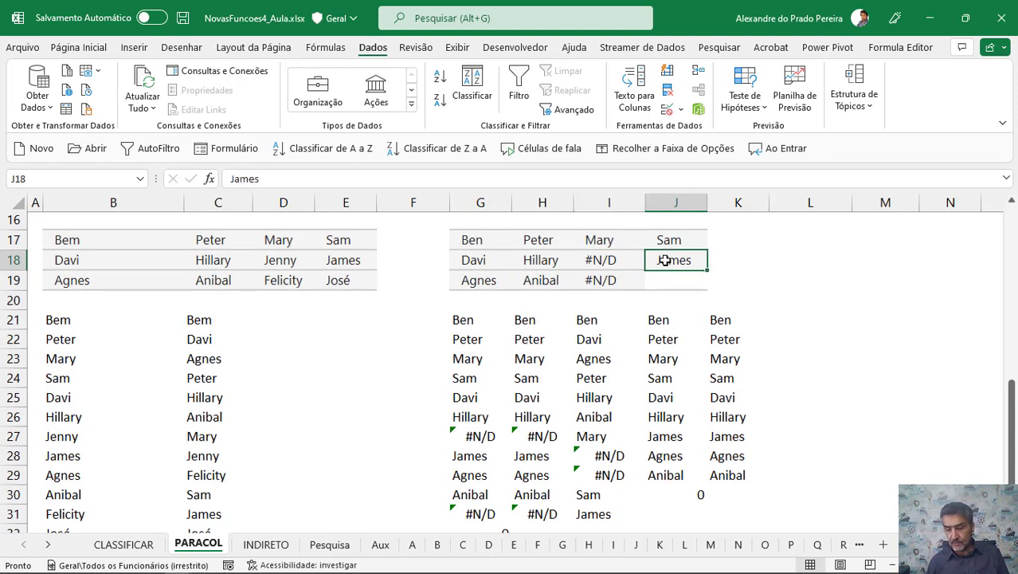
pyautogui.click(540, 265)
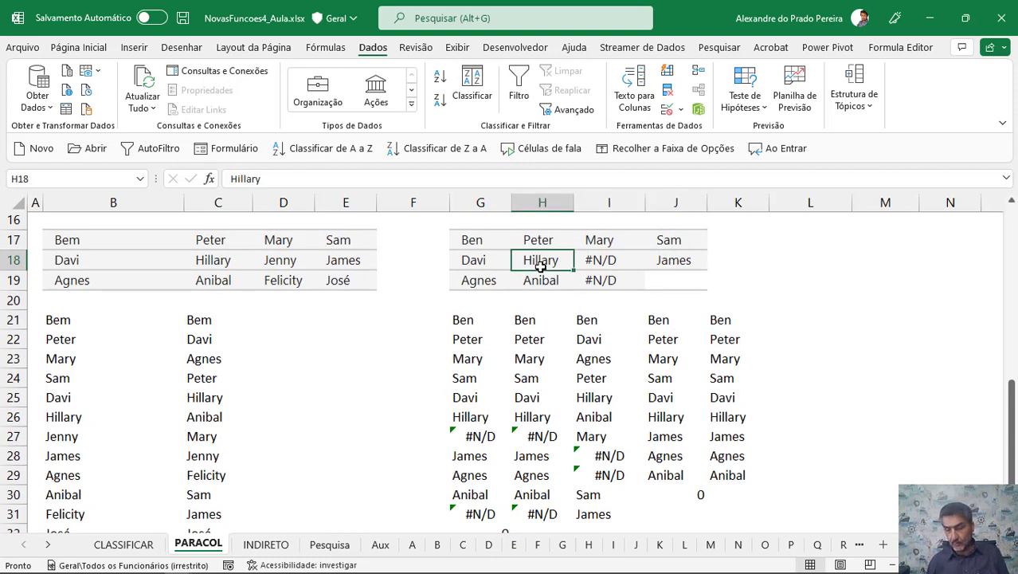
pyautogui.press('Delete')
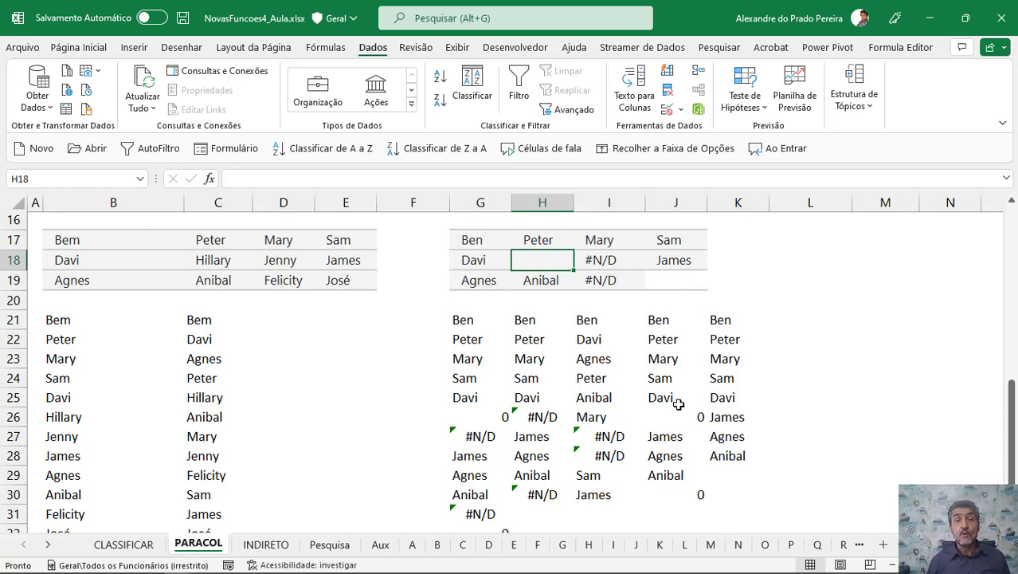
# On the Pesquisa sheet, start a PARACOL formula in C4, the candidate's Acertos cell.
pyautogui.click(329, 545)
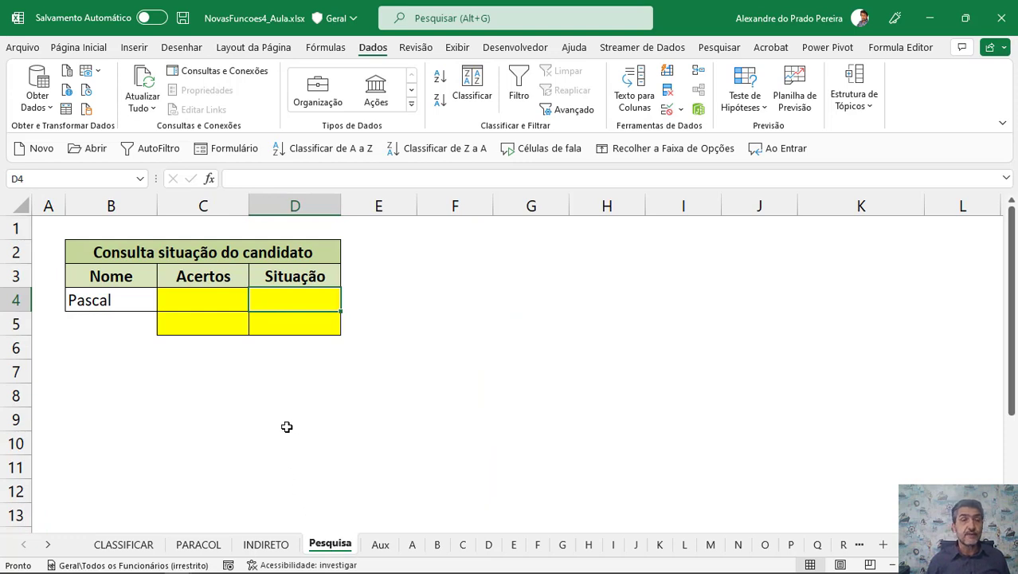
pyautogui.click(200, 306)
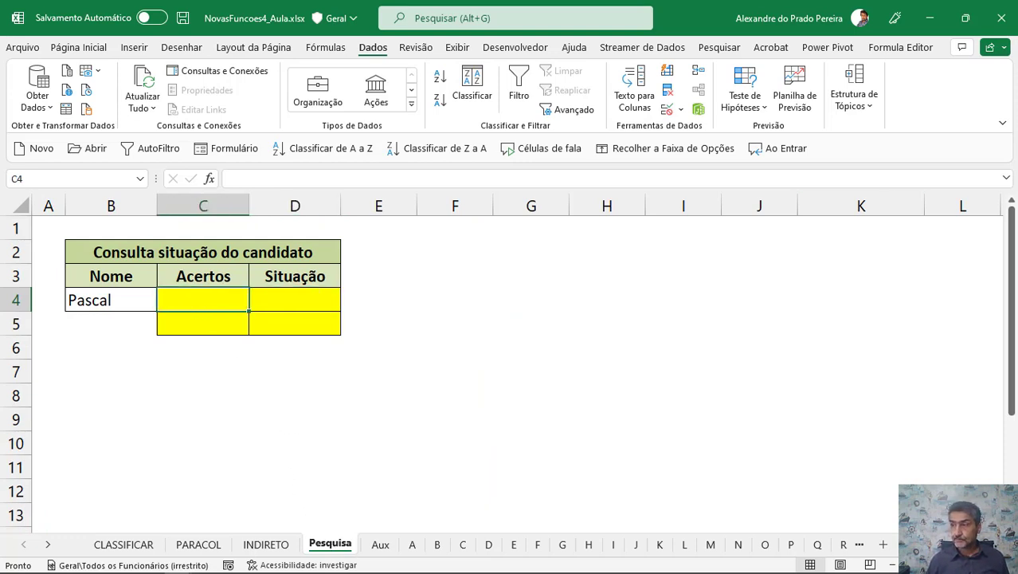
pyautogui.hotkey('alt', 'Tab')
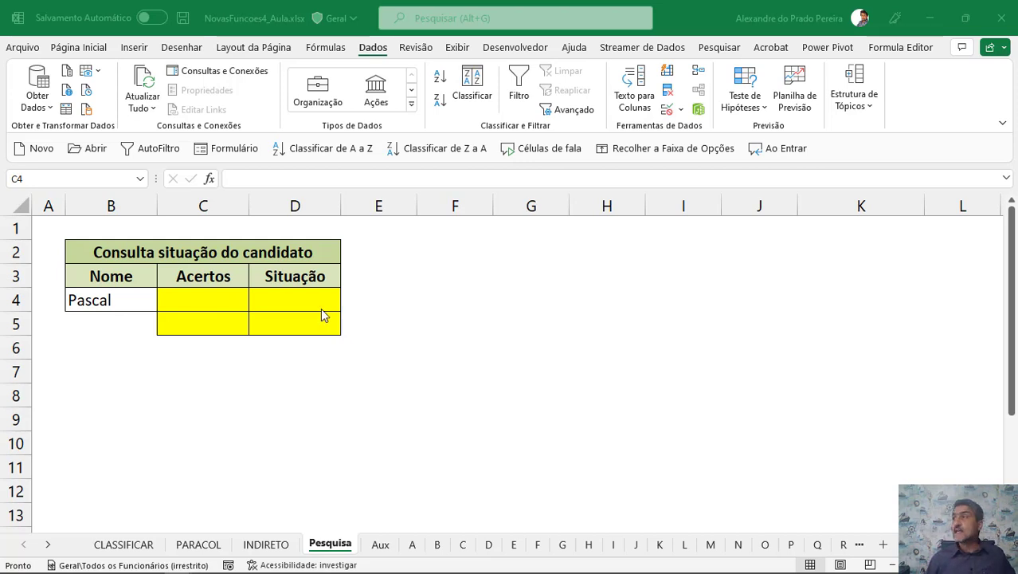
pyautogui.click(195, 299)
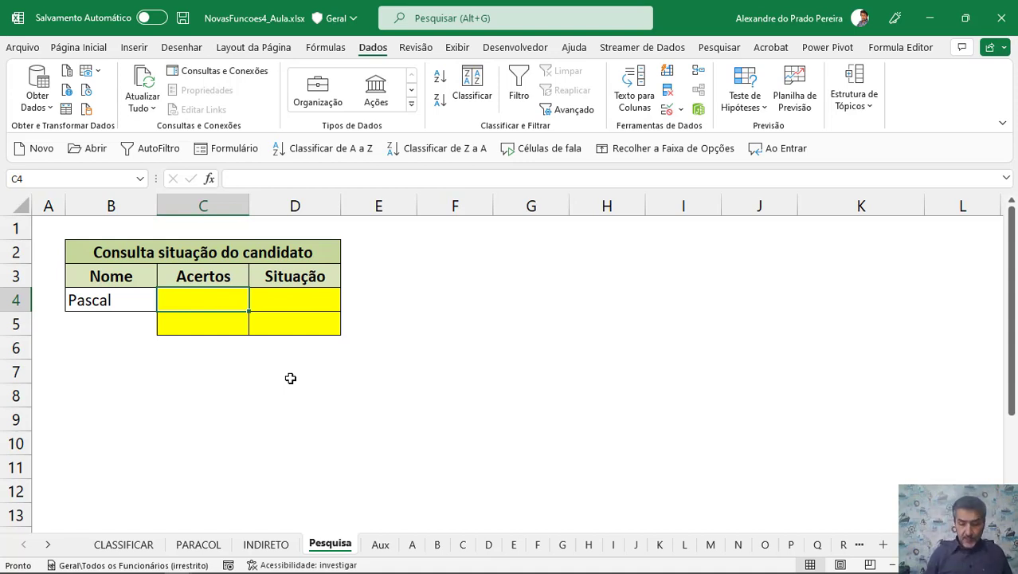
pyautogui.write('=para')
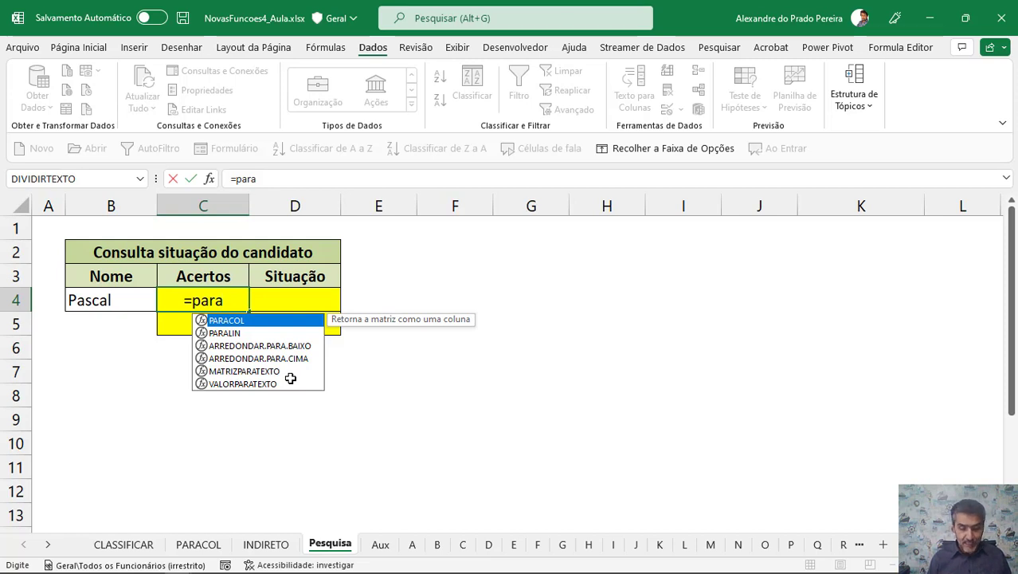
pyautogui.write('col')
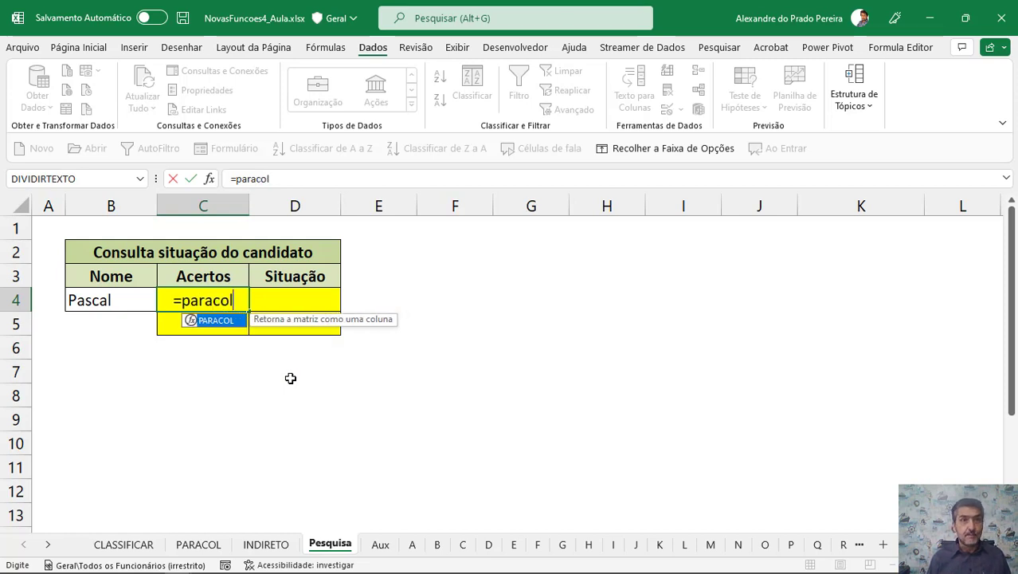
pyautogui.write('(')
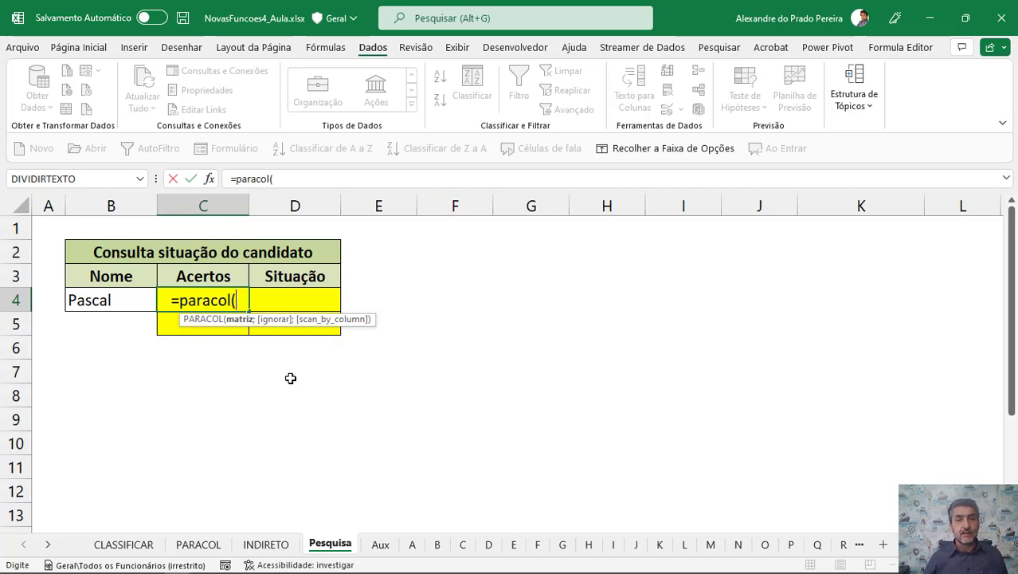
# Complete the C4 formula as =PARACOL('A:Z'!C3:E100) to stack the range C3:E100 from sheets A through Z.
pyautogui.click(414, 544)
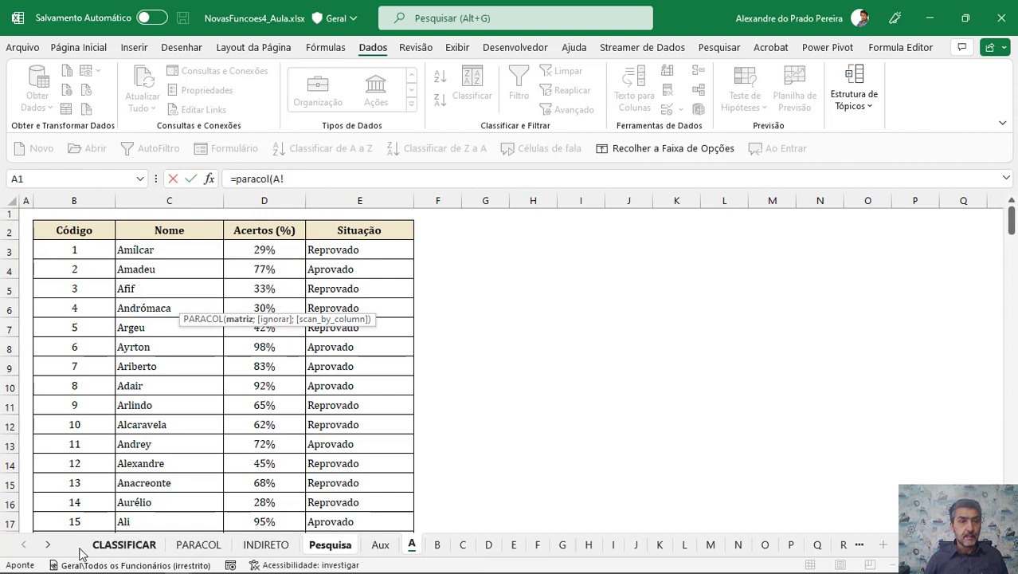
pyautogui.click(48, 544)
pyautogui.click(49, 544)
pyautogui.click(48, 544)
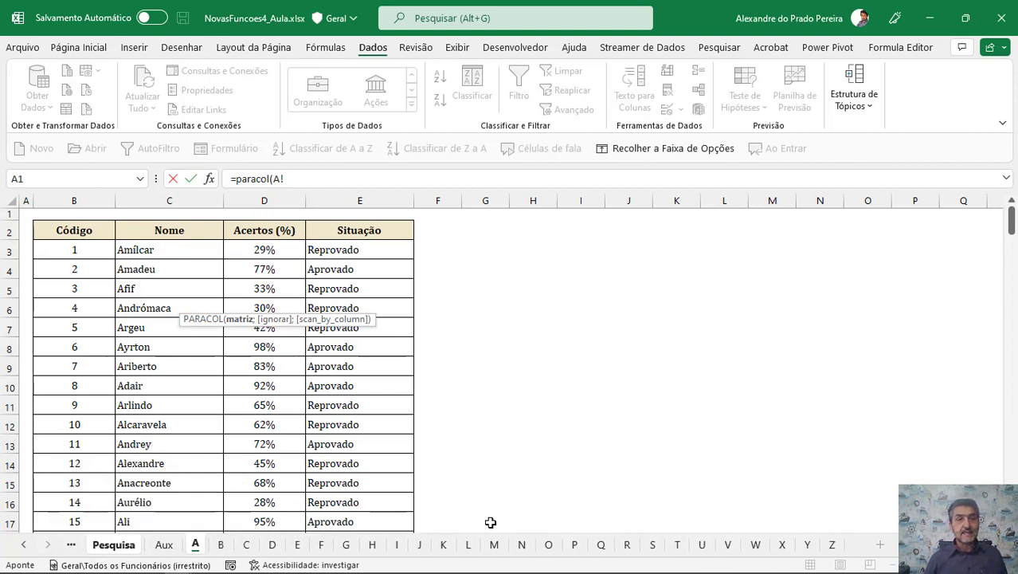
pyautogui.keyDown('shift'); pyautogui.click(831, 545); pyautogui.keyUp('shift')
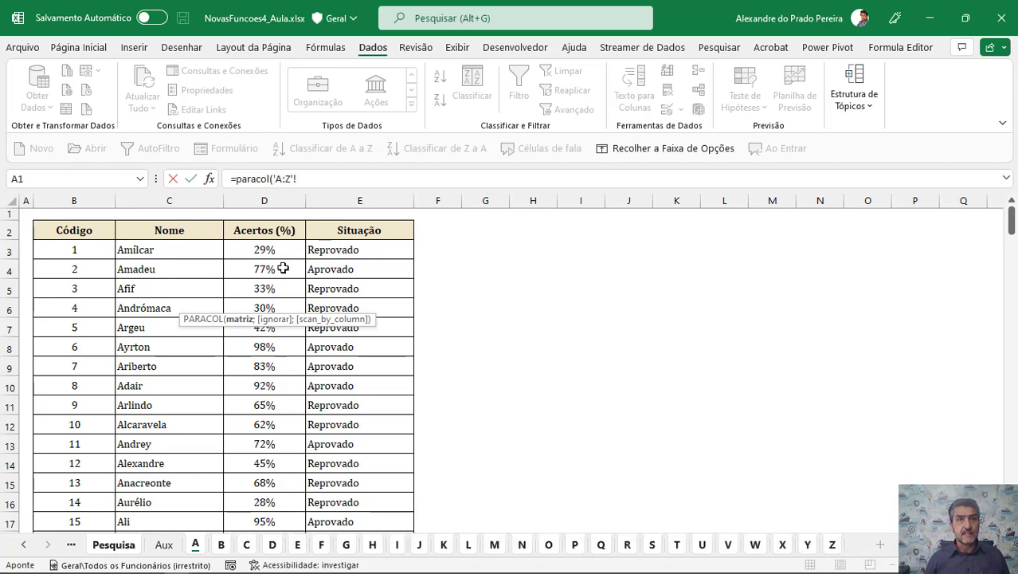
pyautogui.click(302, 178)
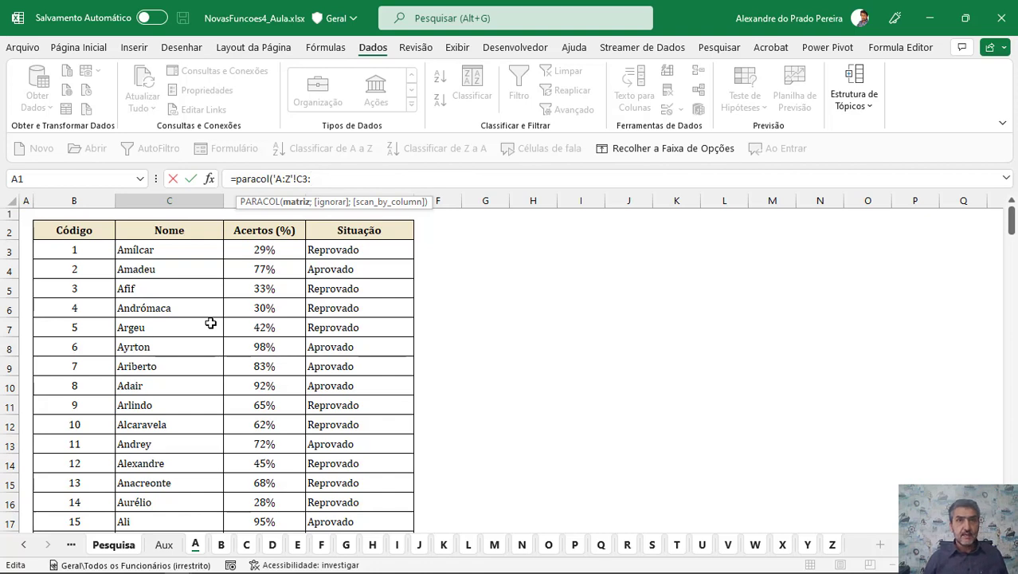
pyautogui.write('E')
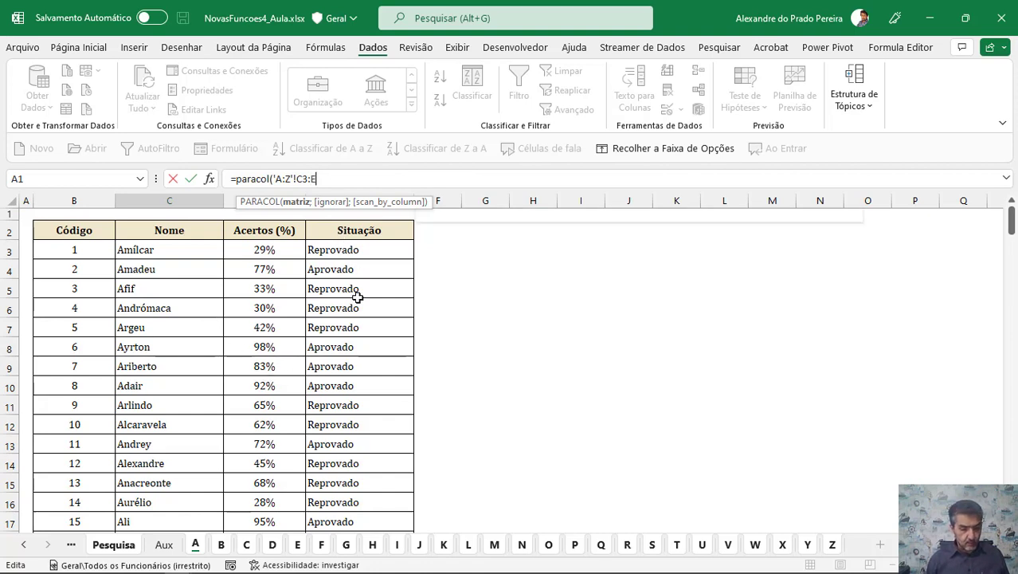
pyautogui.write('10')
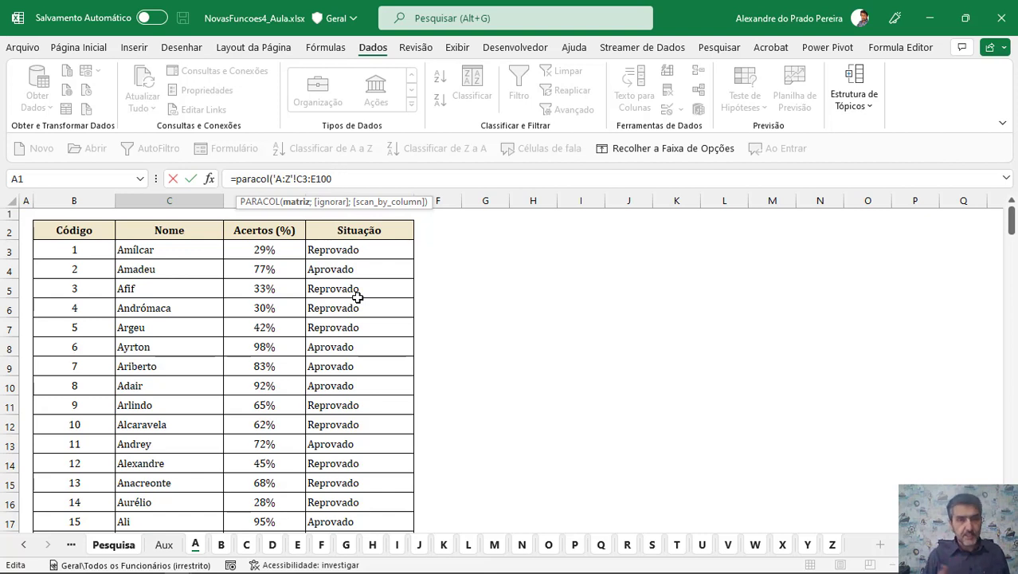
pyautogui.write('0')
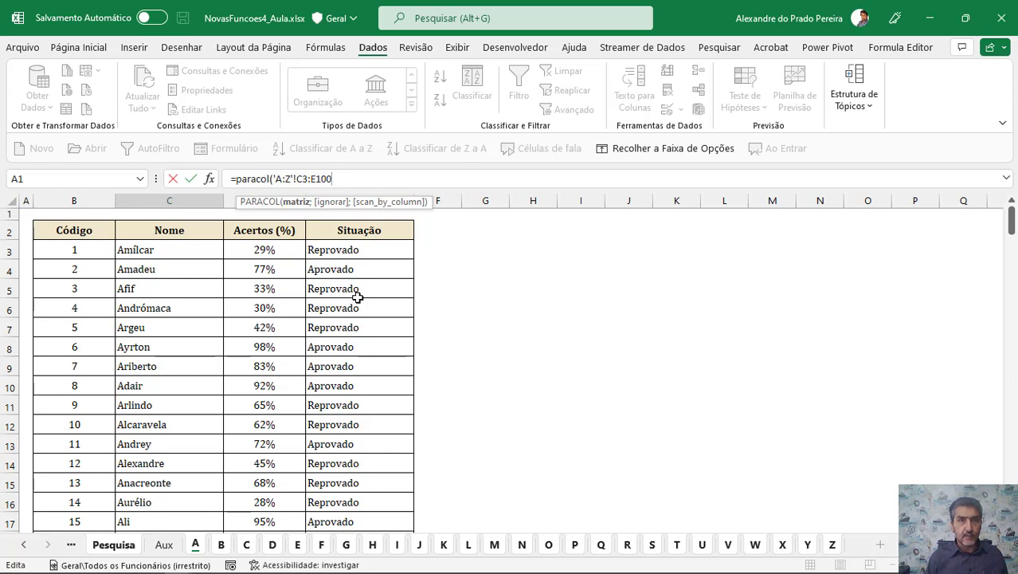
pyautogui.write(')')
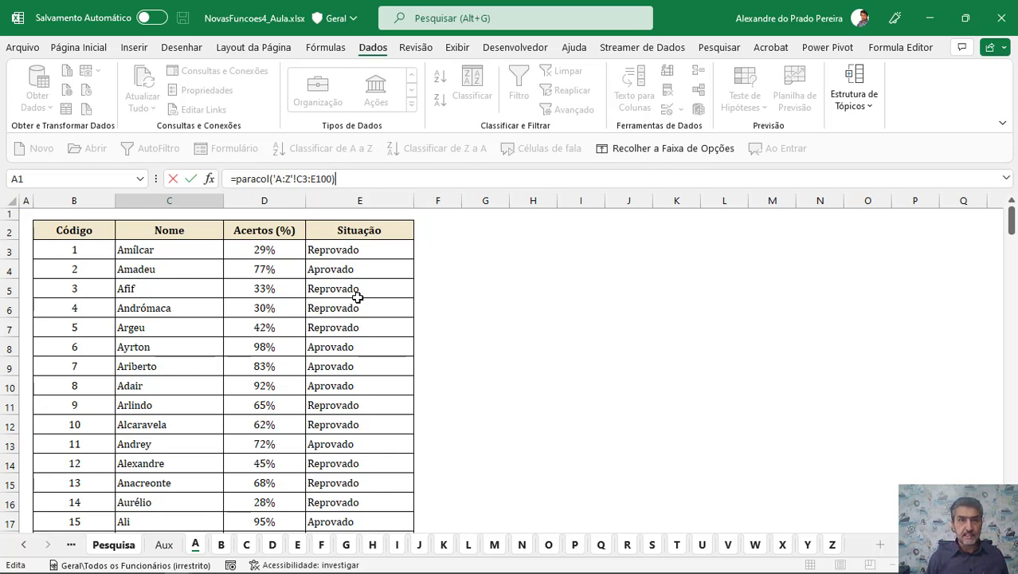
pyautogui.press('Return')
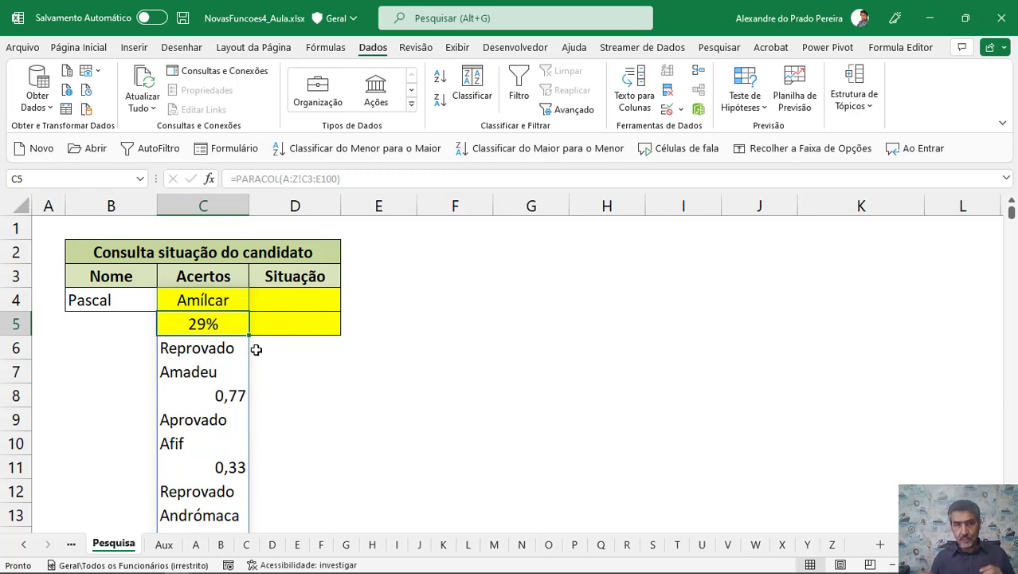
# Select the first spilled cells below C4 one by one to inspect the stacked values.
pyautogui.click(215, 303)
pyautogui.click(215, 327)
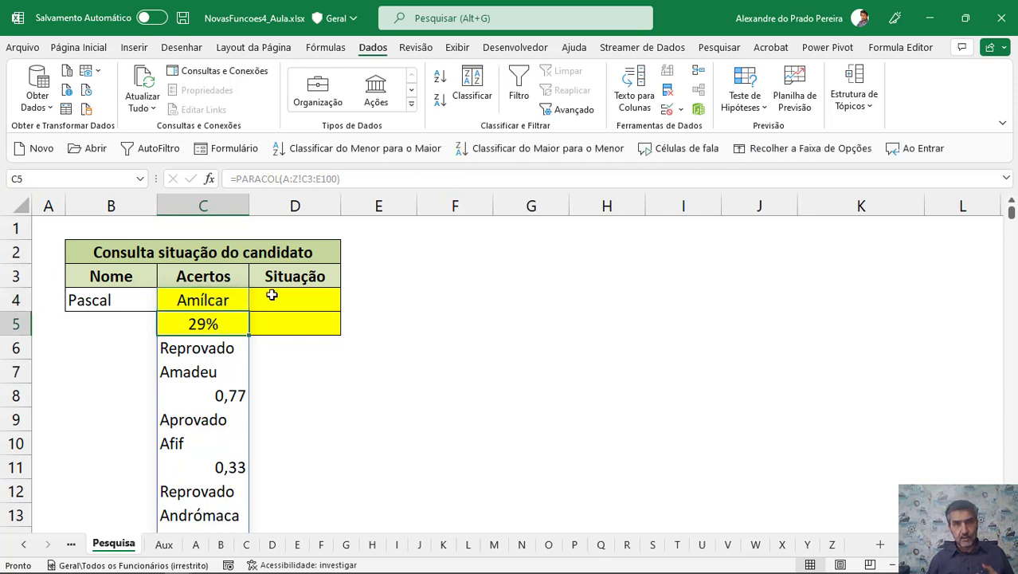
pyautogui.click(227, 347)
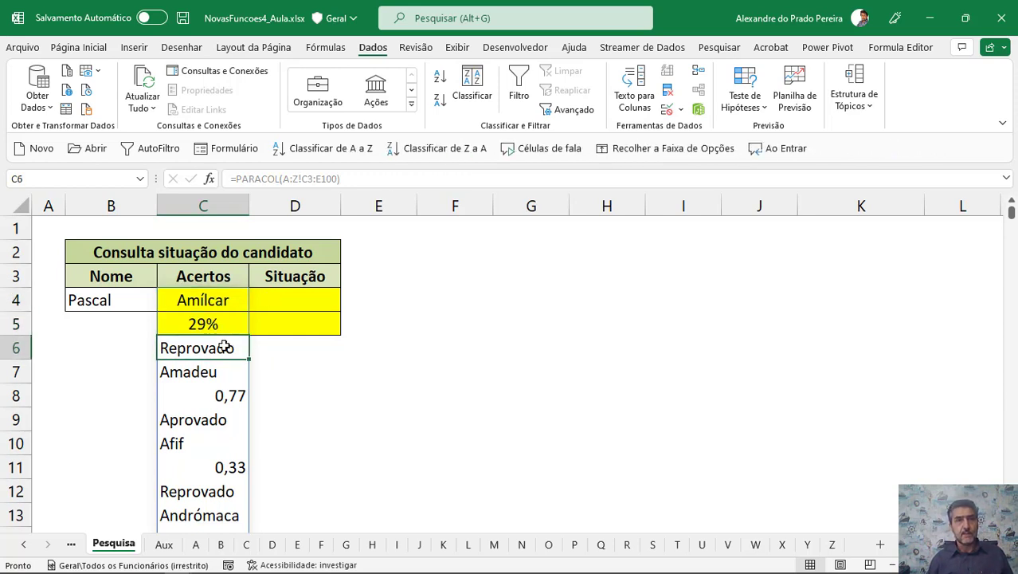
pyautogui.click(236, 300)
pyautogui.click(218, 373)
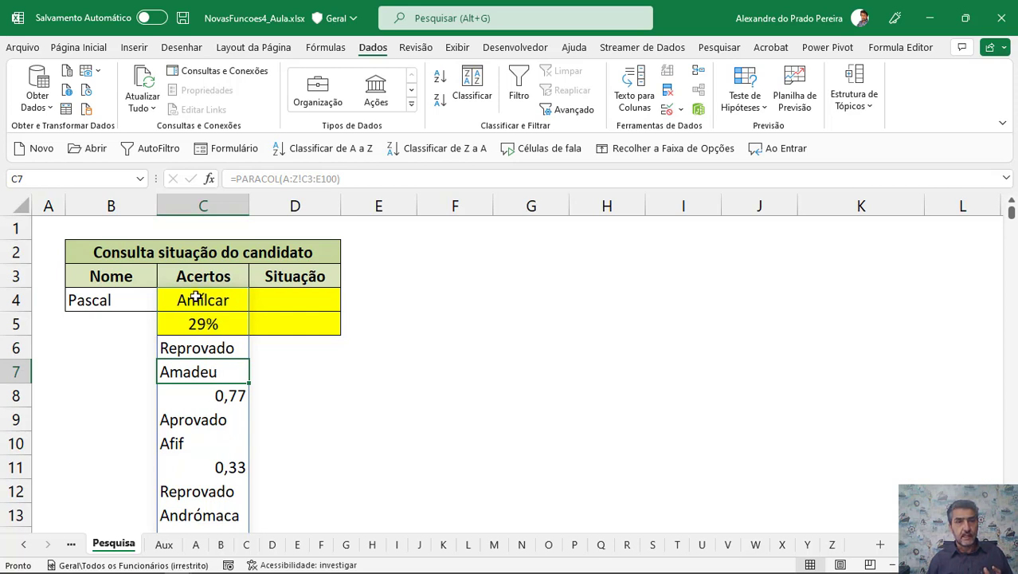
pyautogui.click(226, 391)
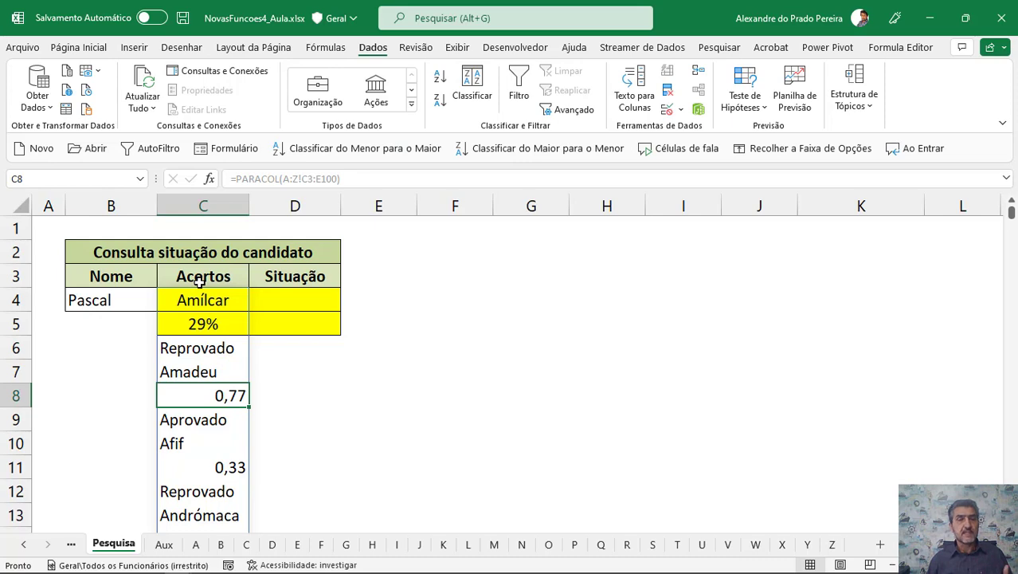
pyautogui.click(213, 420)
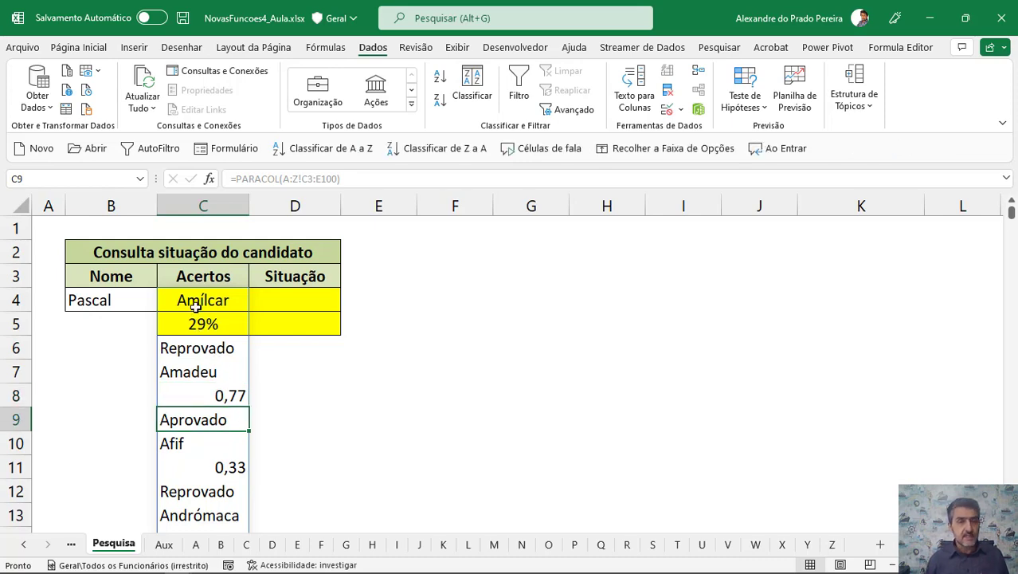
# Scroll through the whole spilled column to examine the results gathered from all sheets, then return to the top.
pyautogui.scroll(-12, 221, 385)
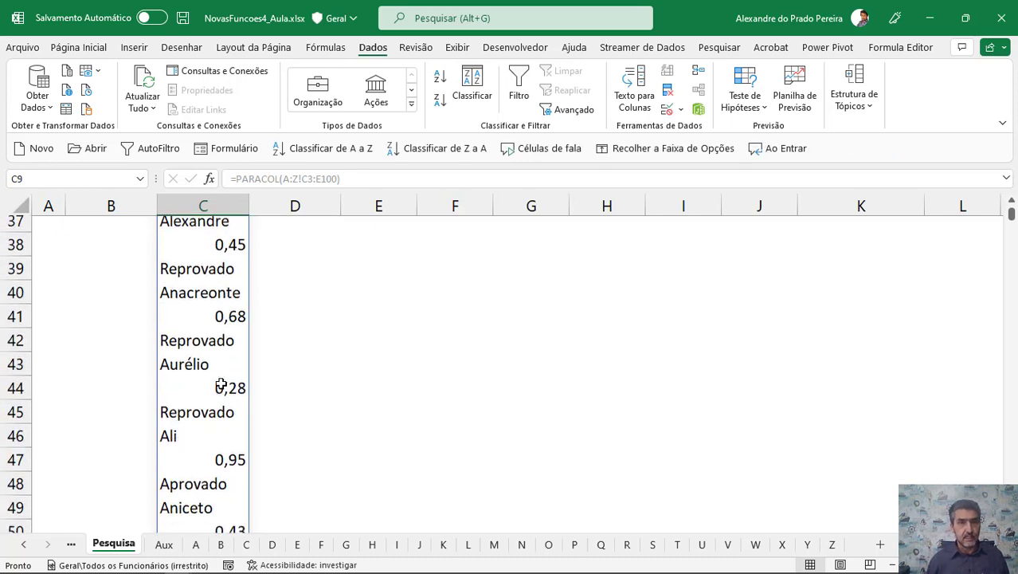
pyautogui.scroll(-10, 221, 386)
pyautogui.scroll(1, 222, 384)
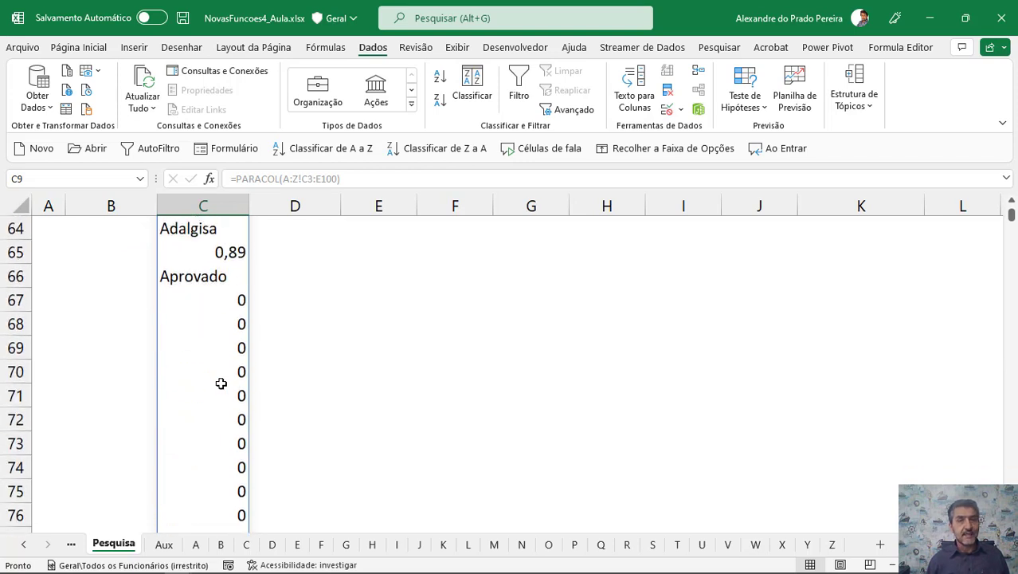
pyautogui.click(194, 298)
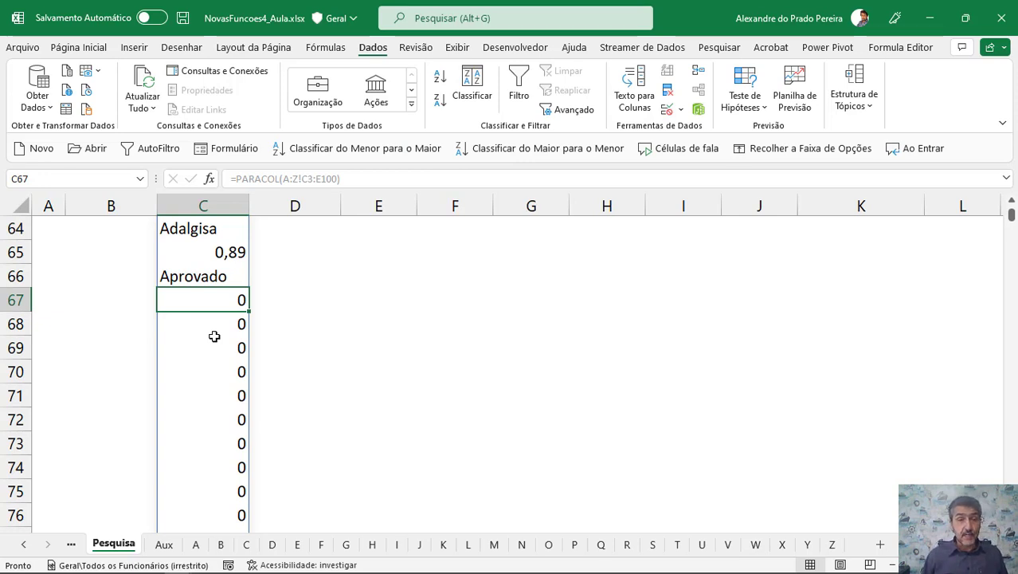
pyautogui.scroll(-5, 214, 337)
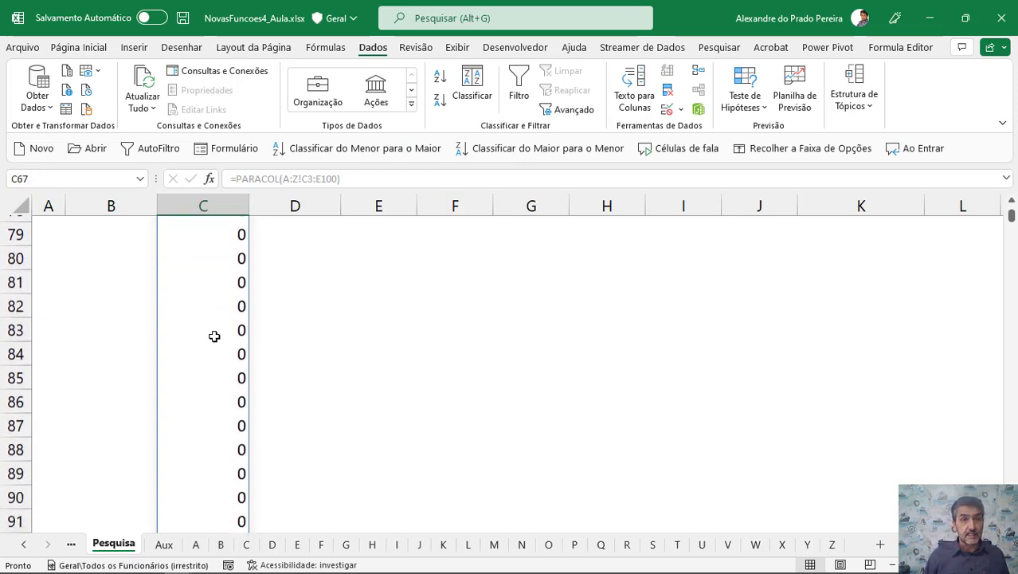
pyautogui.scroll(-9, 214, 336)
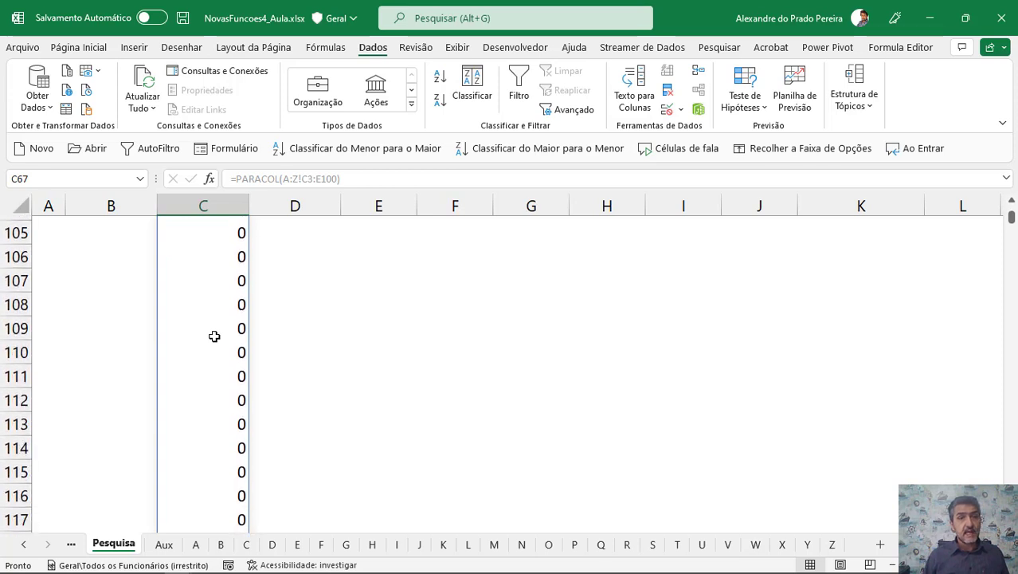
pyautogui.scroll(-9, 214, 336)
pyautogui.scroll(-7, 215, 336)
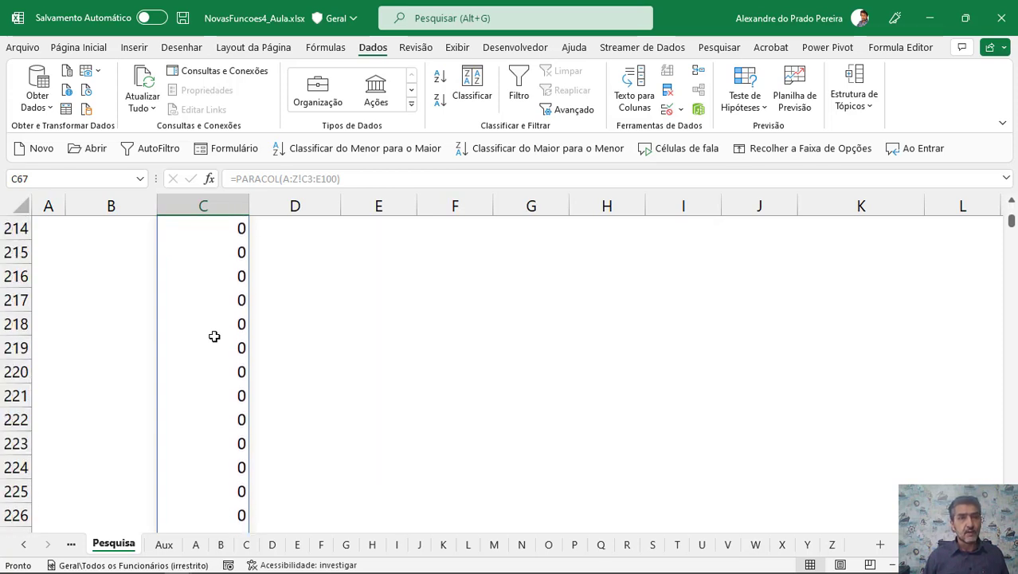
pyautogui.scroll(-20, 214, 336)
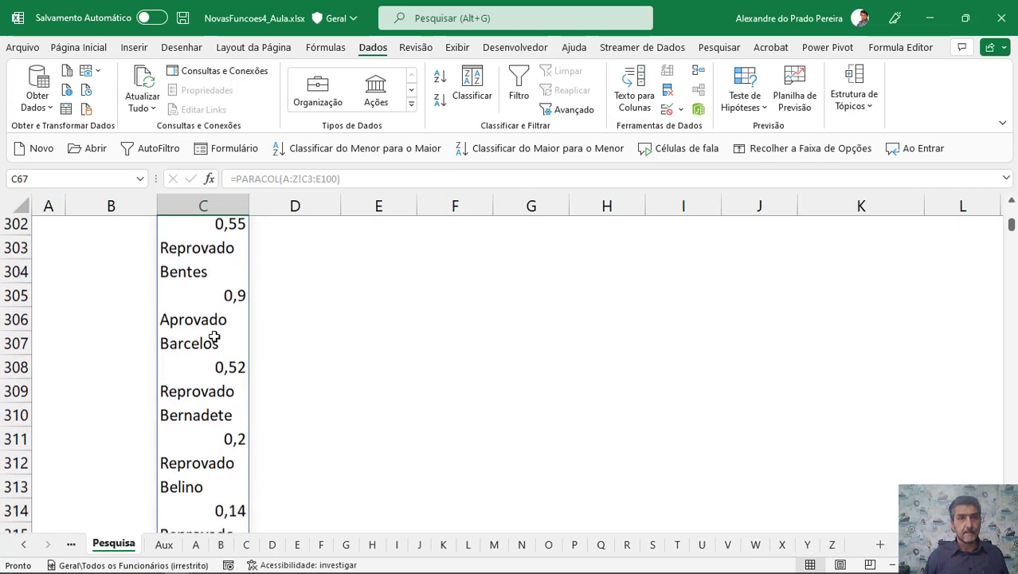
pyautogui.scroll(-19, 214, 337)
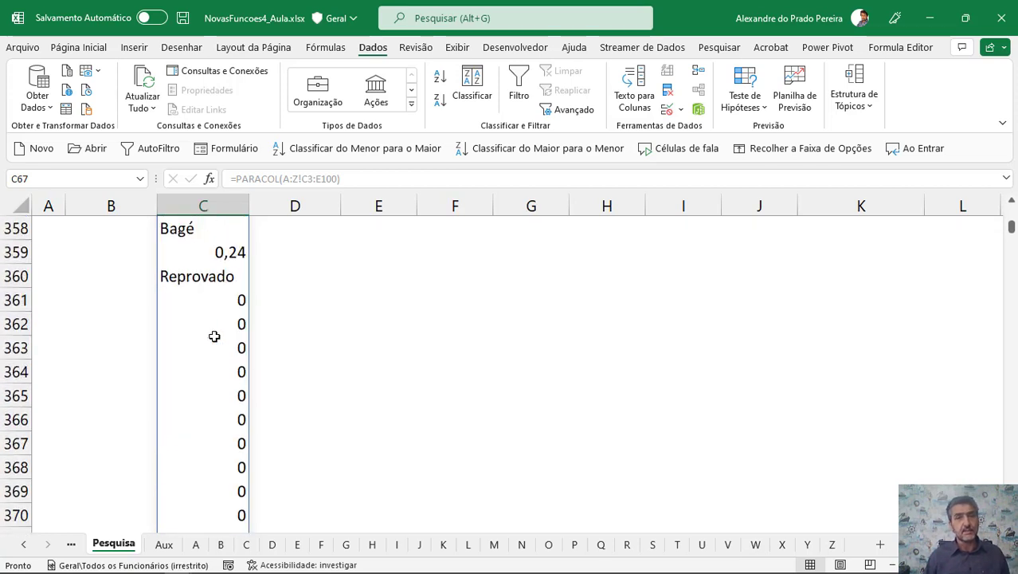
pyautogui.scroll(2, 215, 336)
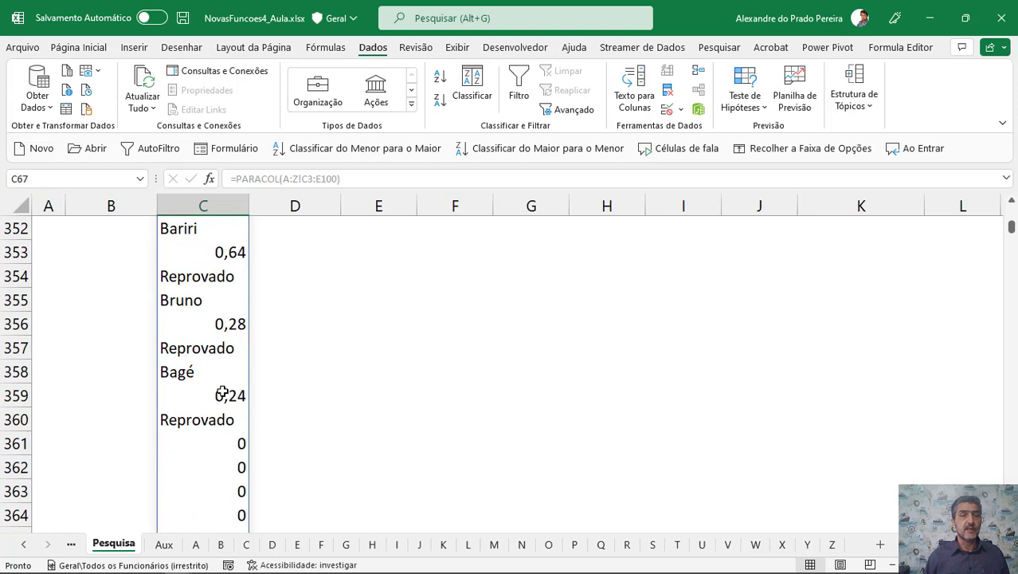
pyautogui.scroll(-6, 223, 391)
pyautogui.scroll(-20, 222, 391)
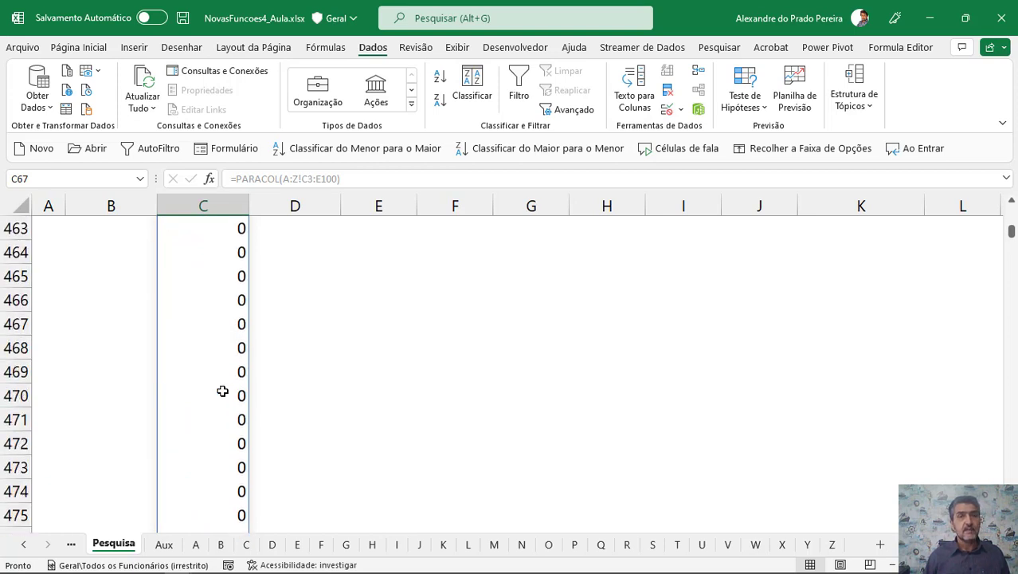
pyautogui.scroll(-20, 223, 392)
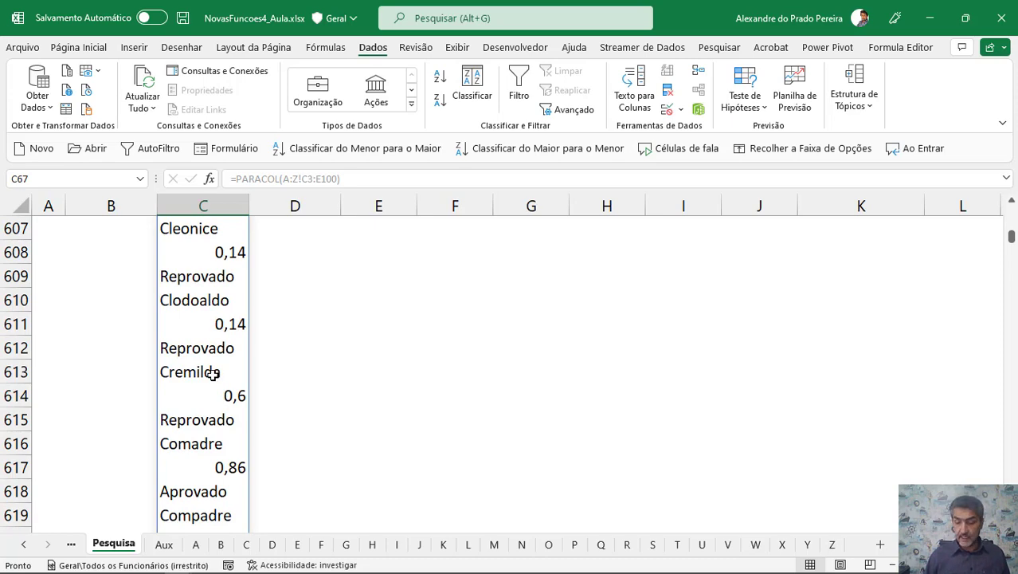
pyautogui.scroll(20, 213, 374)
pyautogui.hotkey('ctrl', 'Home')
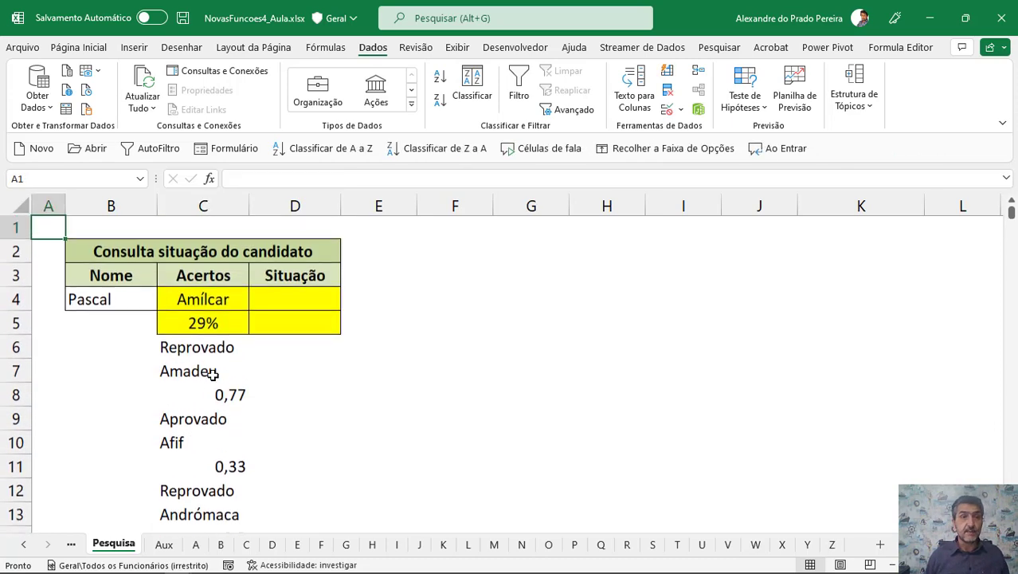
# Edit the C4 formula to add the ignore argument 3, skipping blanks and errors.
pyautogui.click(189, 297)
pyautogui.doubleClick(190, 297)
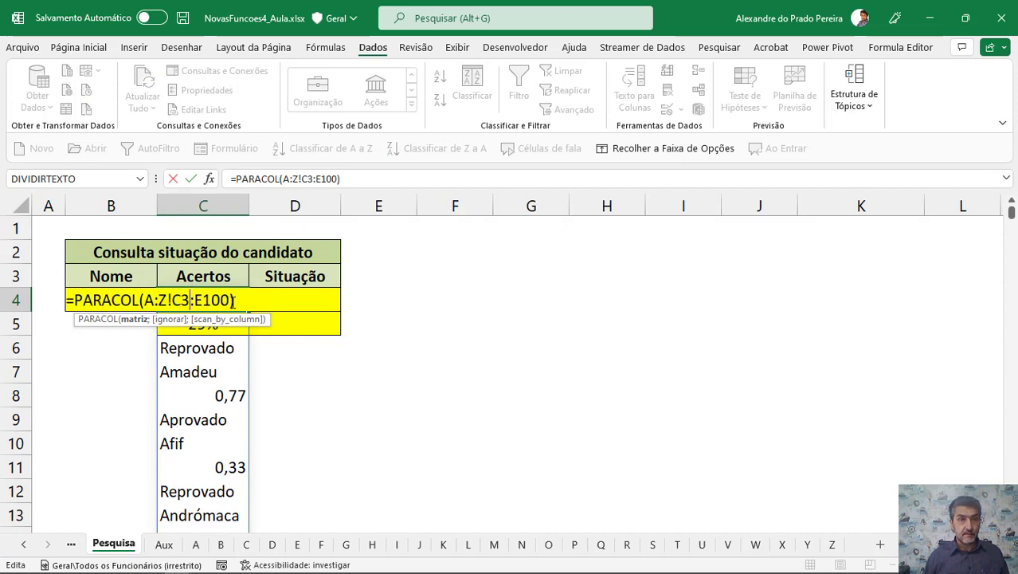
pyautogui.click(231, 299)
pyautogui.write(';')
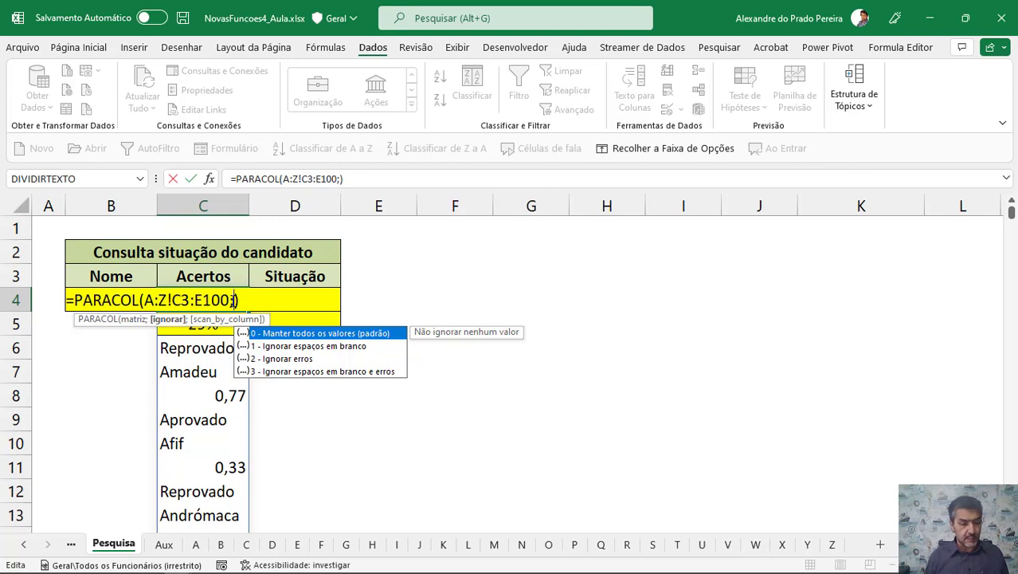
pyautogui.write('3')
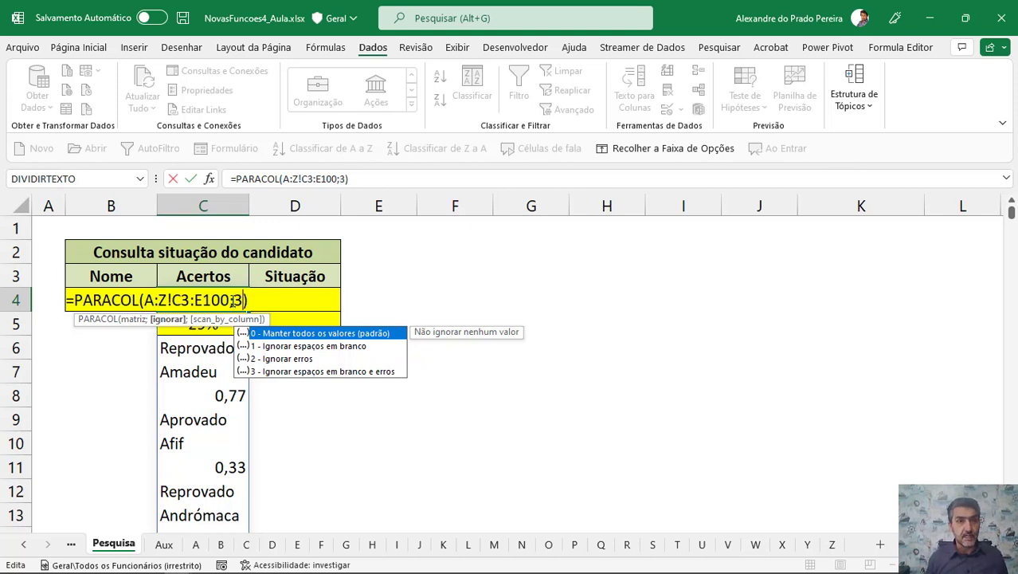
pyautogui.press('Return')
# Scroll through the revised spilled list to review the stacked results, then reselect C4.
pyautogui.scroll(-11, 233, 300)
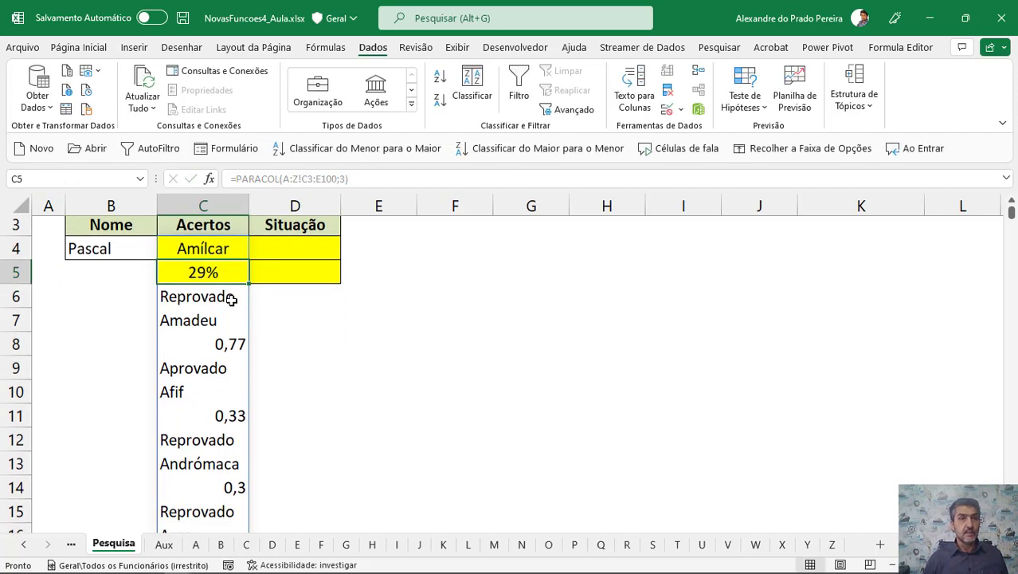
pyautogui.scroll(-9, 231, 300)
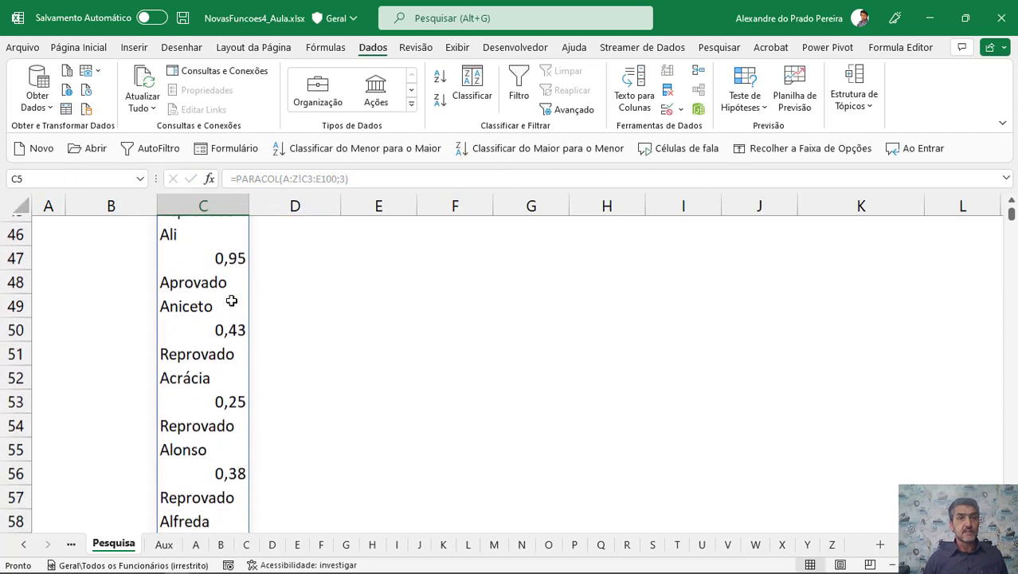
pyautogui.scroll(-4, 231, 300)
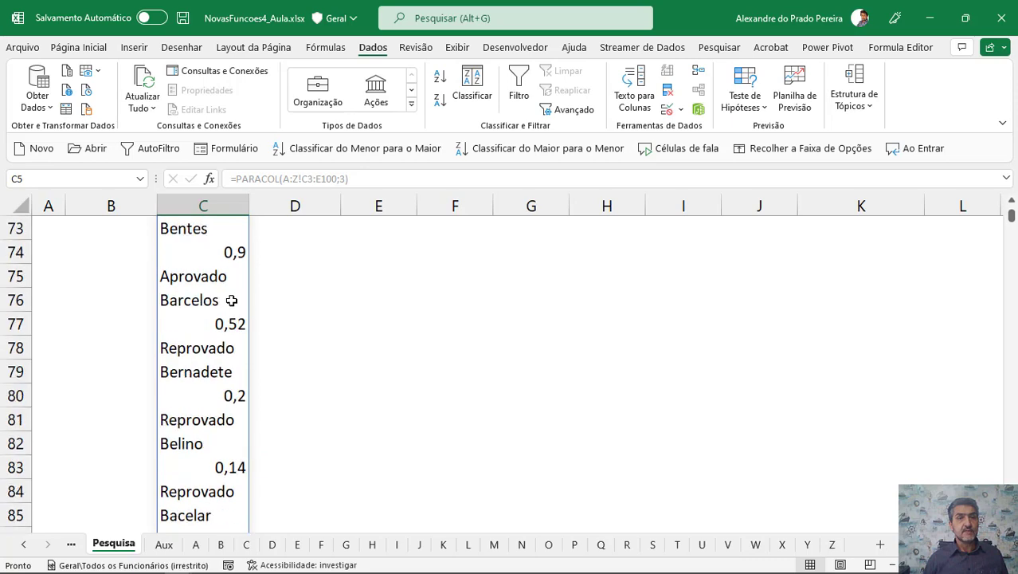
pyautogui.scroll(12, 196, 348)
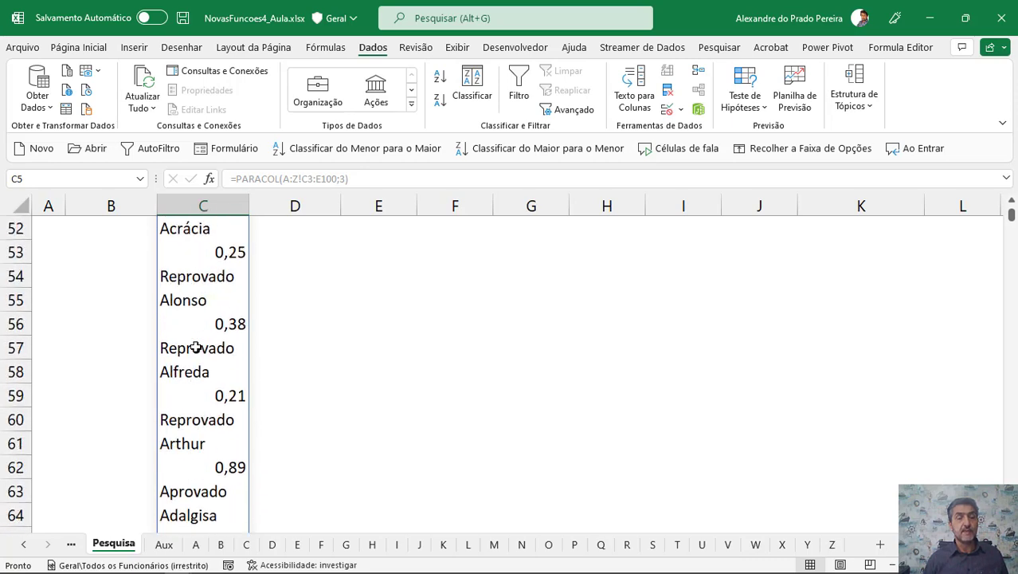
pyautogui.scroll(12, 195, 347)
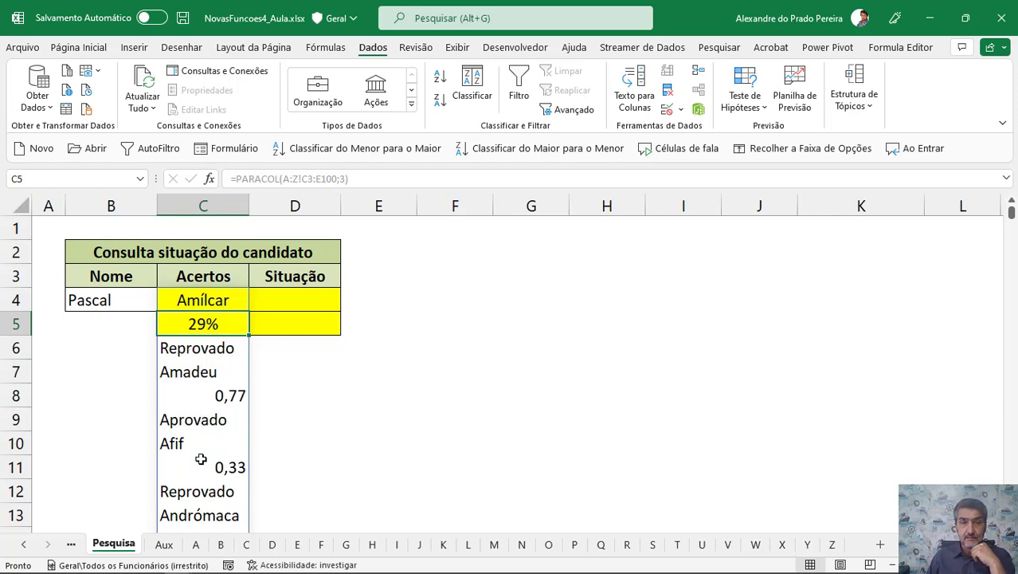
pyautogui.click(190, 293)
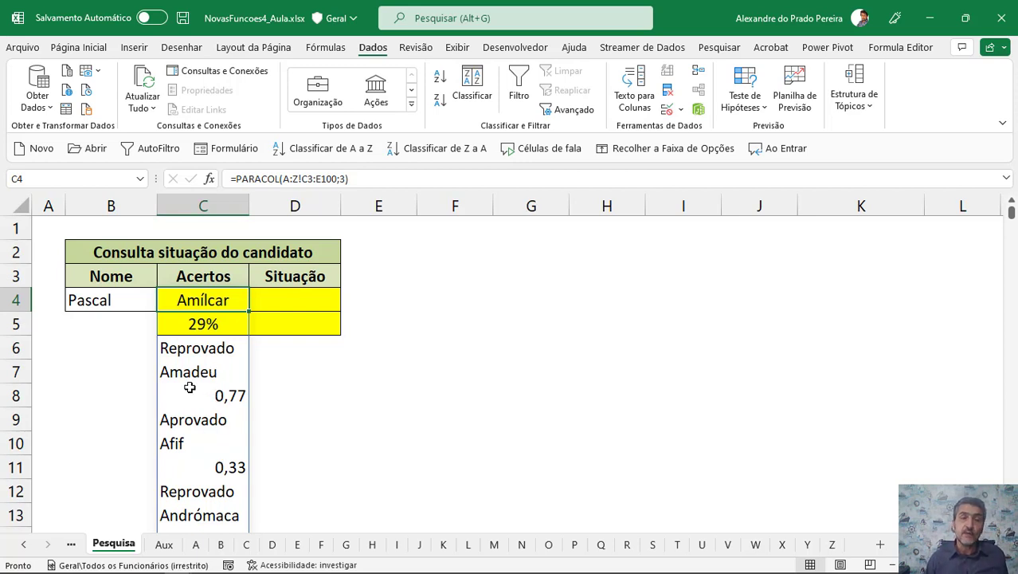
# Wrap the PARACOL formula in C4 inside QUEBRARLINS with a wrap count of 3, turning the list into three-column rows.
pyautogui.doubleClick(180, 308)
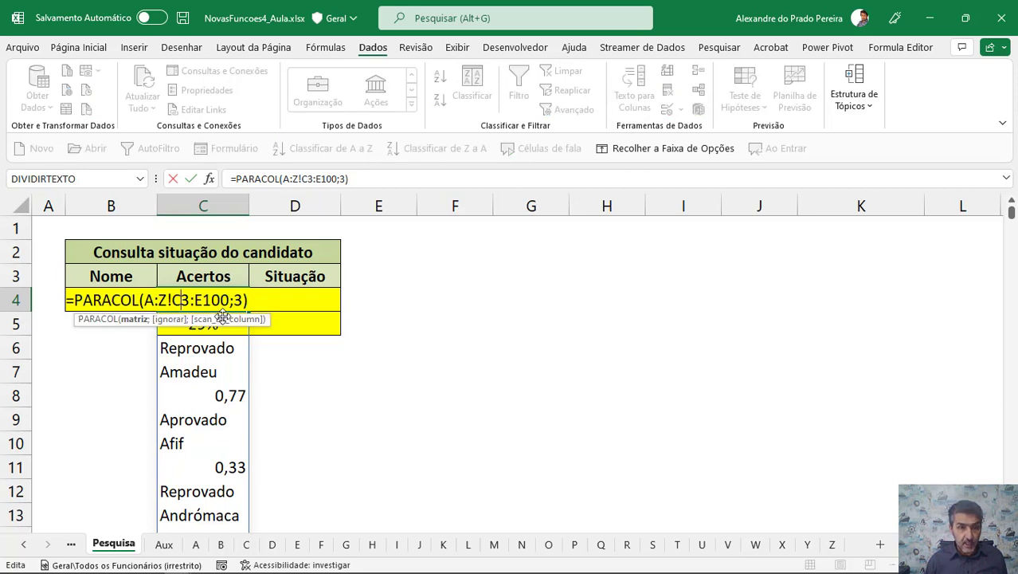
pyautogui.click(75, 300)
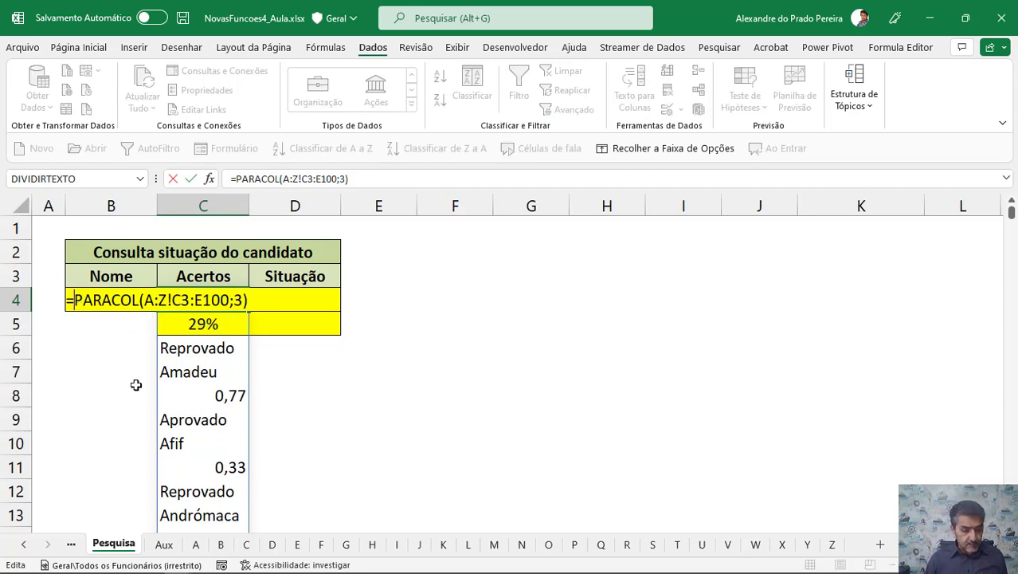
pyautogui.write('quebrar')
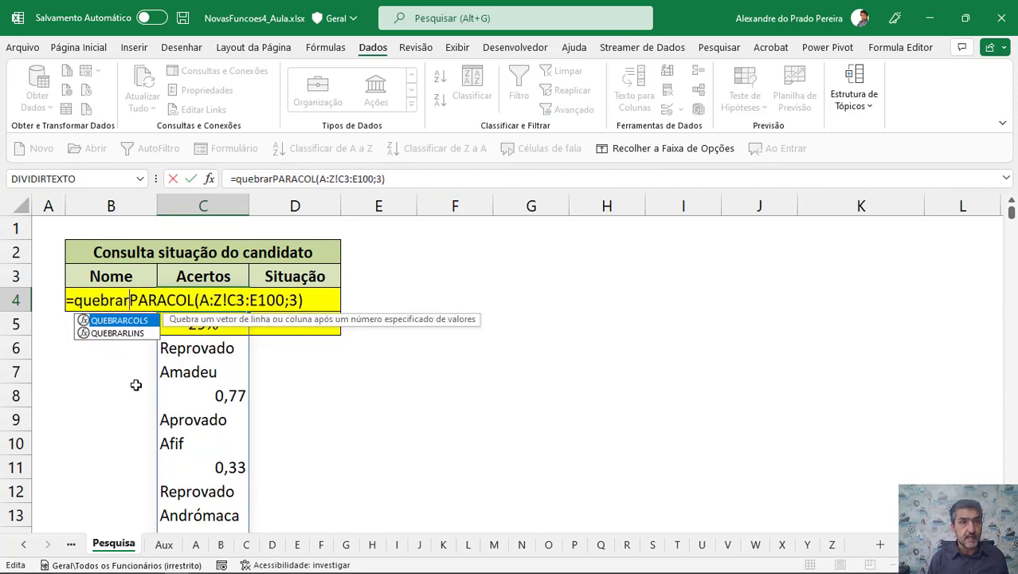
pyautogui.press('Down')
pyautogui.press('Tab')
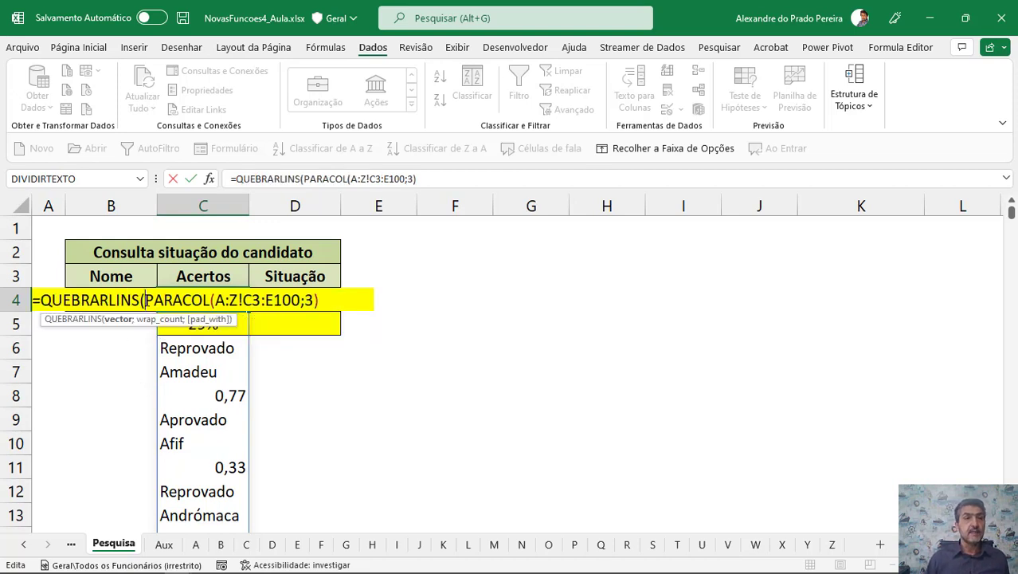
pyautogui.click(329, 300)
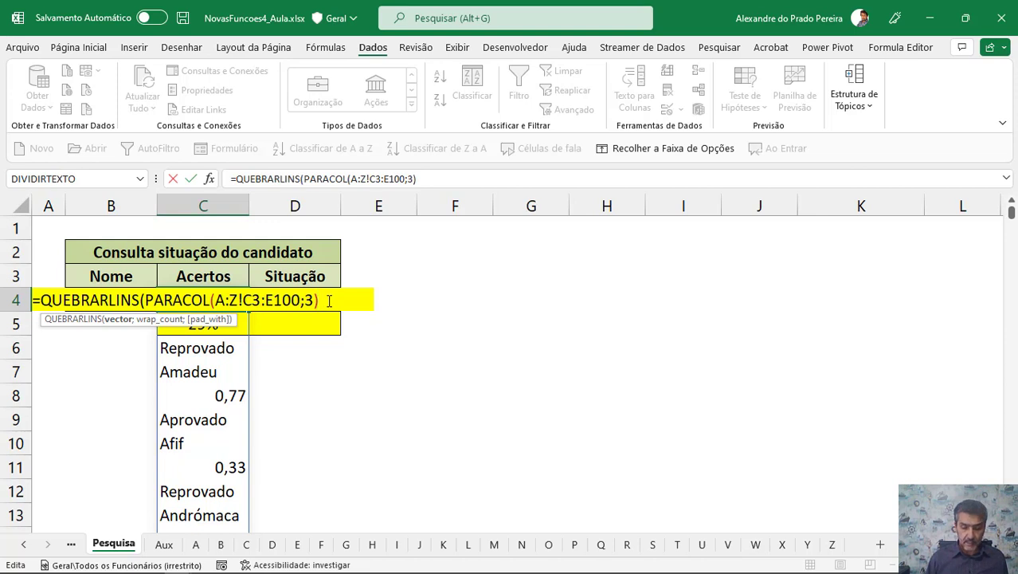
pyautogui.write(';')
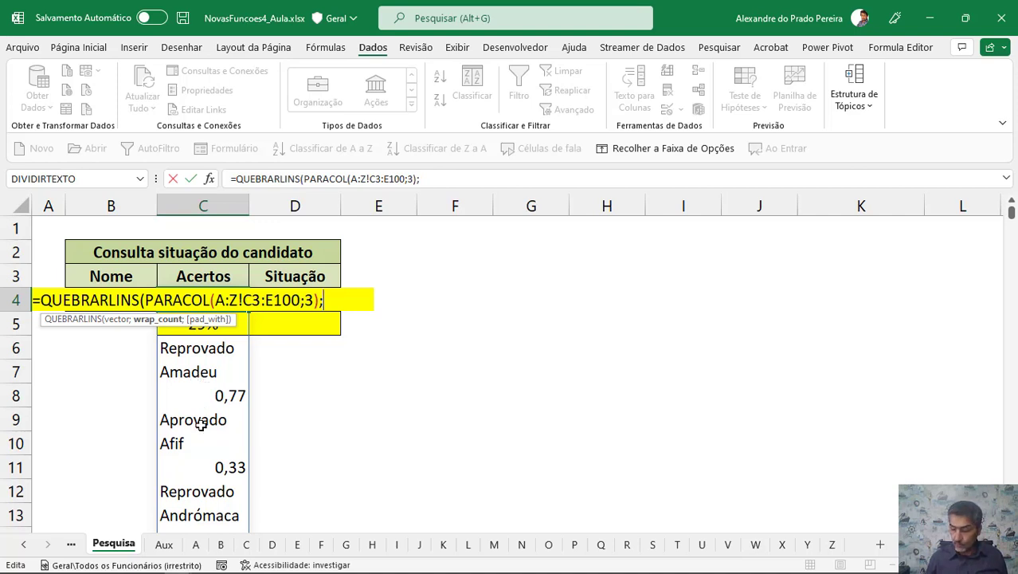
pyautogui.write('3')
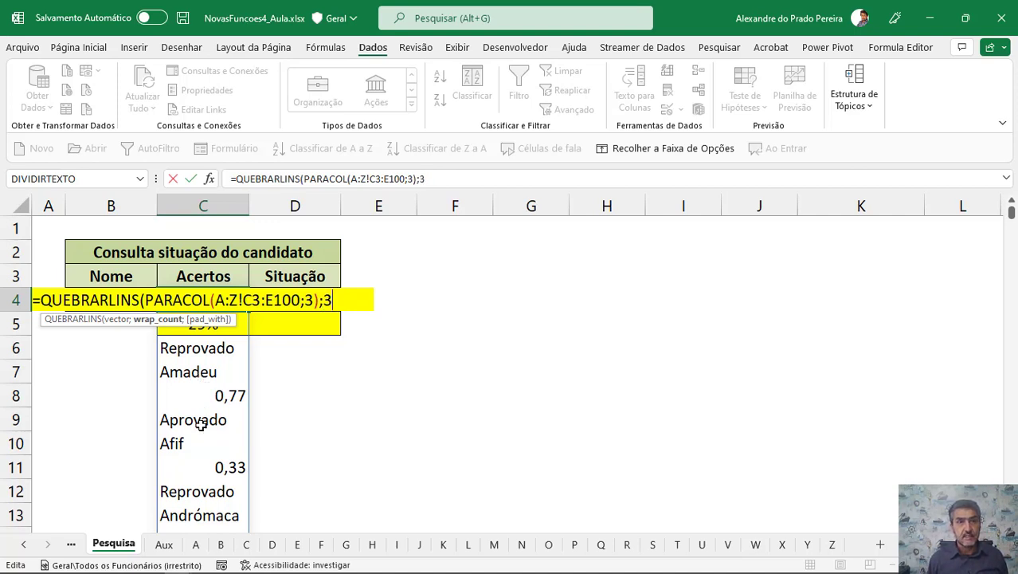
pyautogui.write(')')
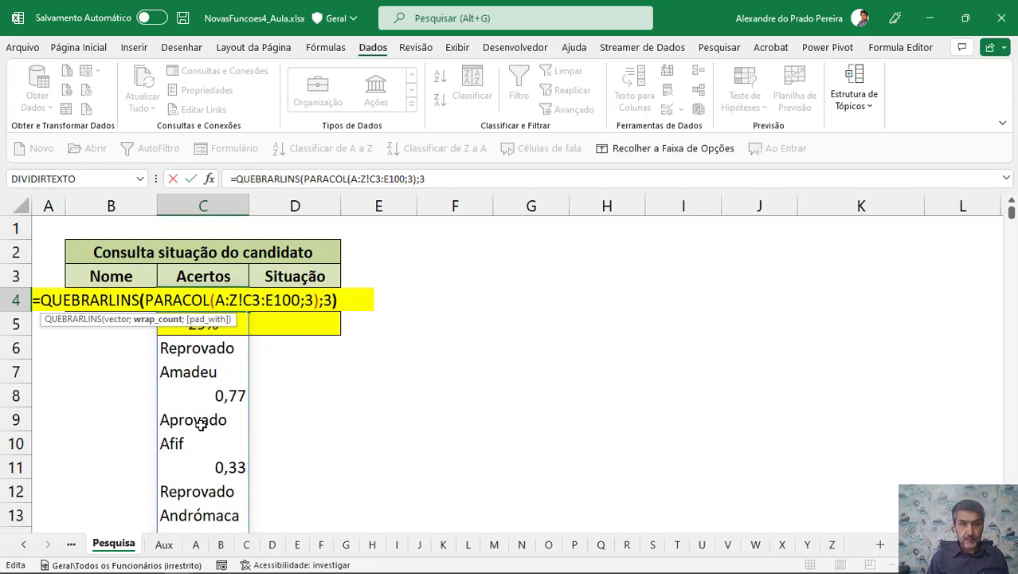
pyautogui.press('Return')
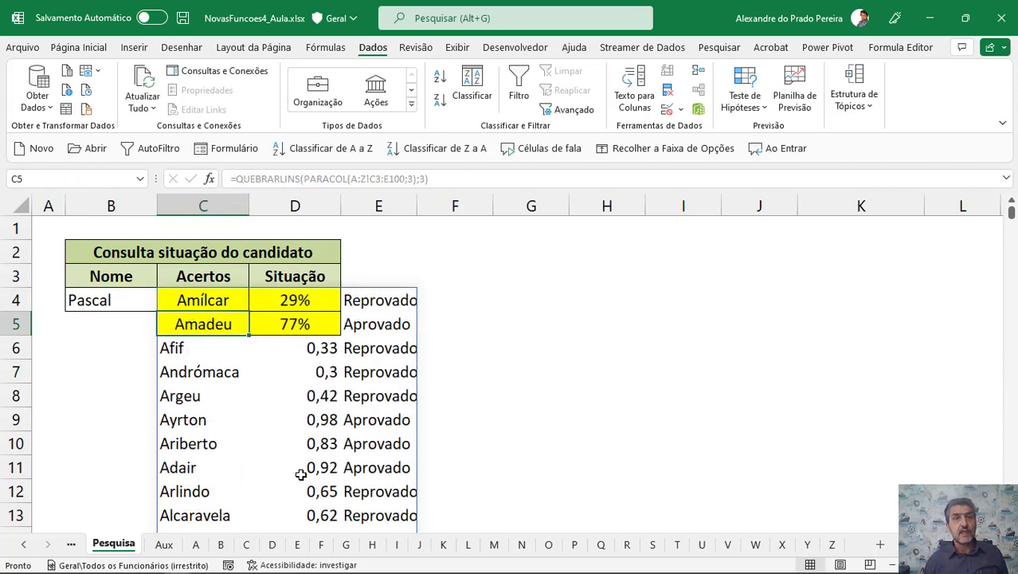
# Wrap the C4 formula in PROCV to look up B4 in that table, returning column 2 with match type 0.
pyautogui.scroll(-4, 319, 422)
pyautogui.scroll(-5, 349, 382)
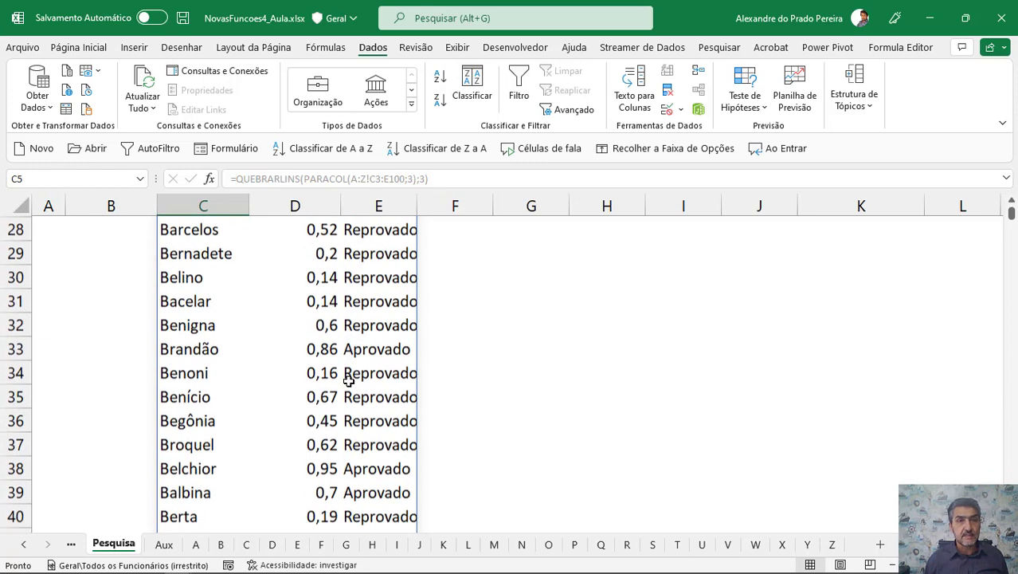
pyautogui.scroll(8, 348, 381)
pyautogui.scroll(1, 348, 382)
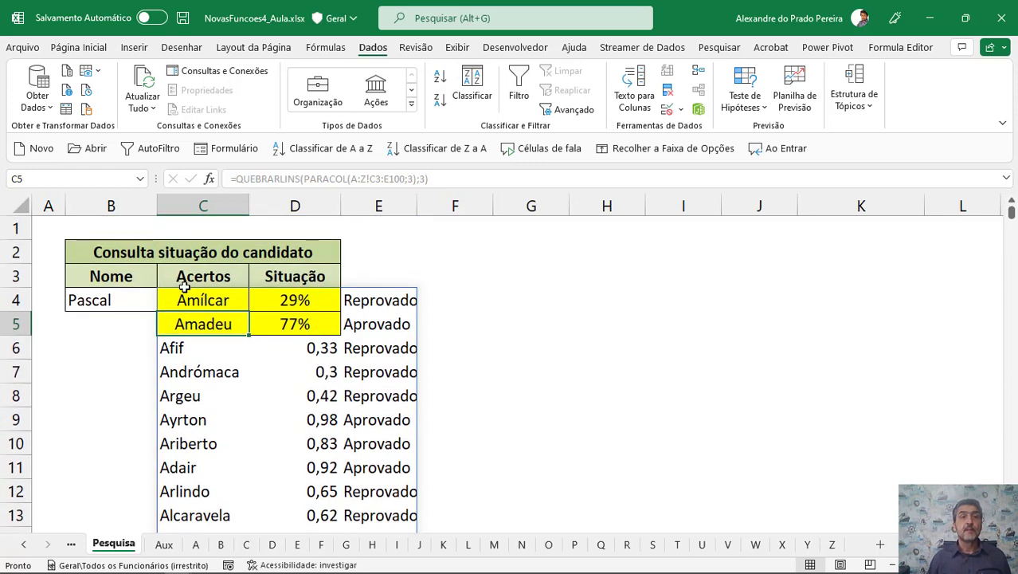
pyautogui.click(196, 298)
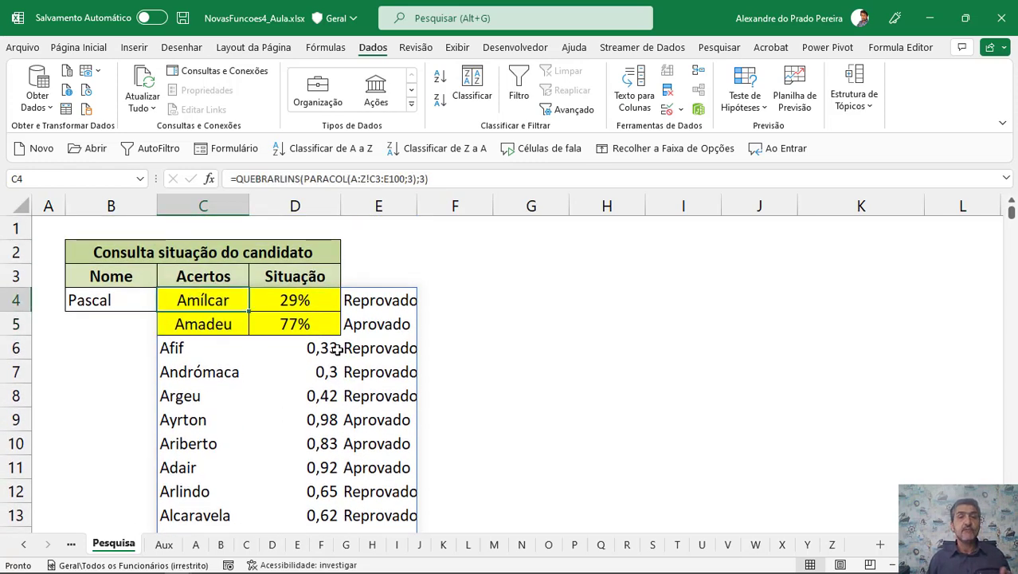
pyautogui.doubleClick(180, 297)
pyautogui.click(49, 298)
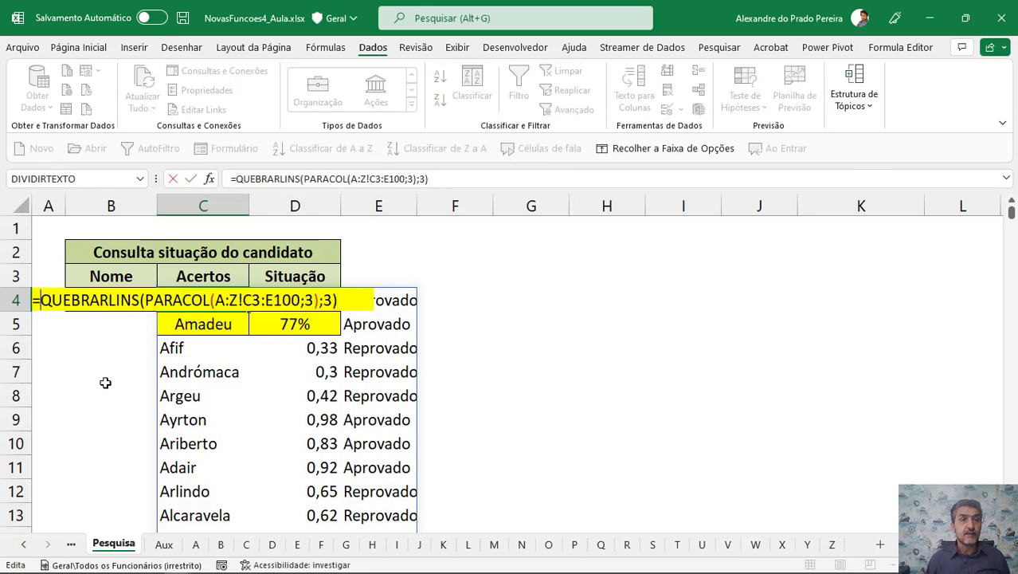
pyautogui.write('procv(')
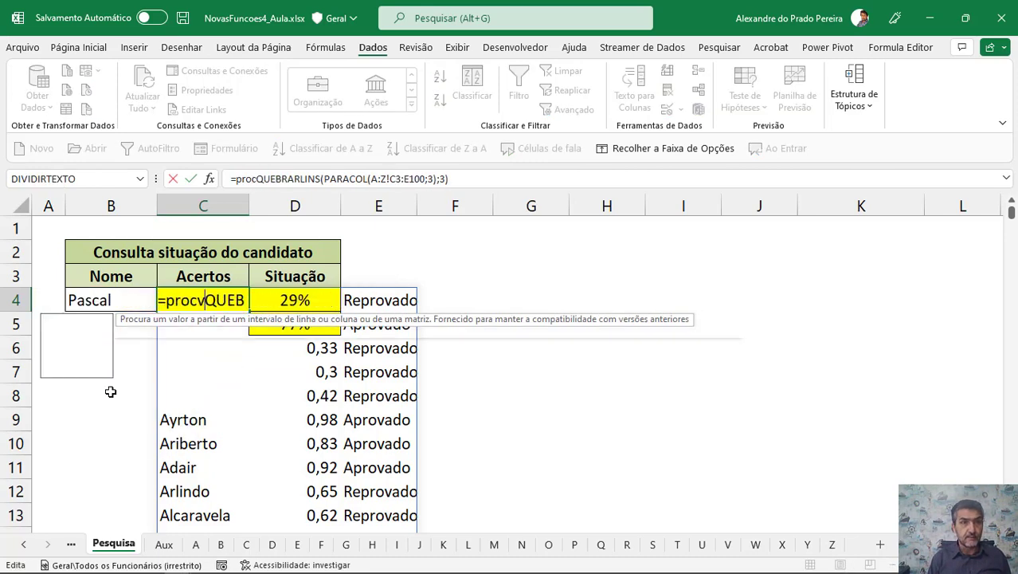
pyautogui.click(83, 301)
pyautogui.write(';')
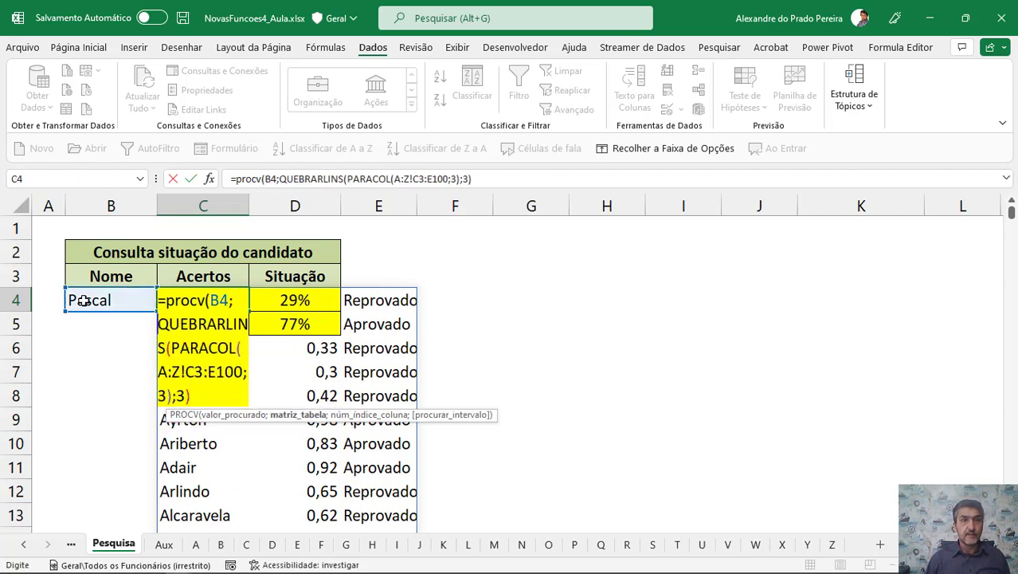
pyautogui.click(192, 396)
pyautogui.write(';')
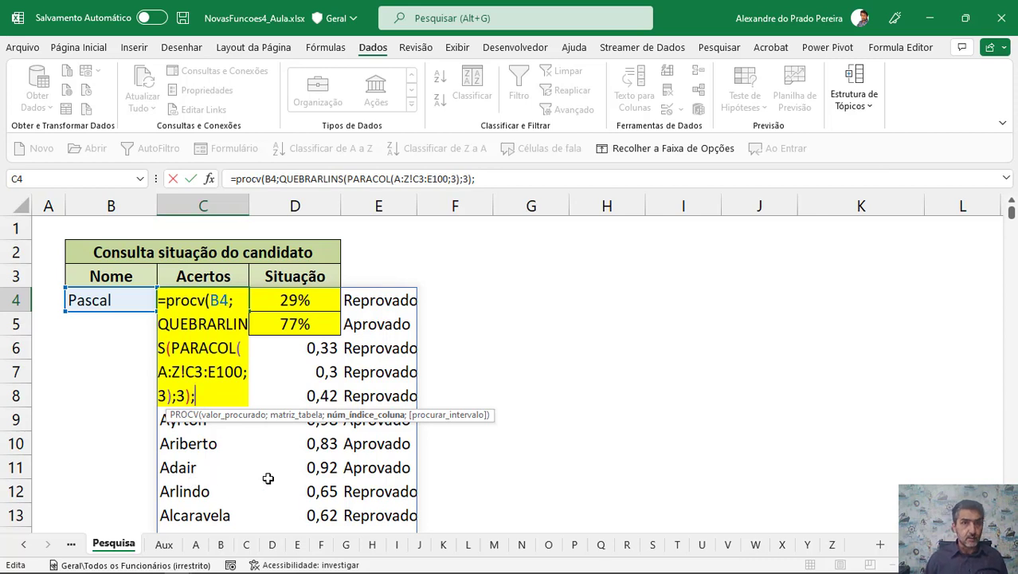
pyautogui.write('2')
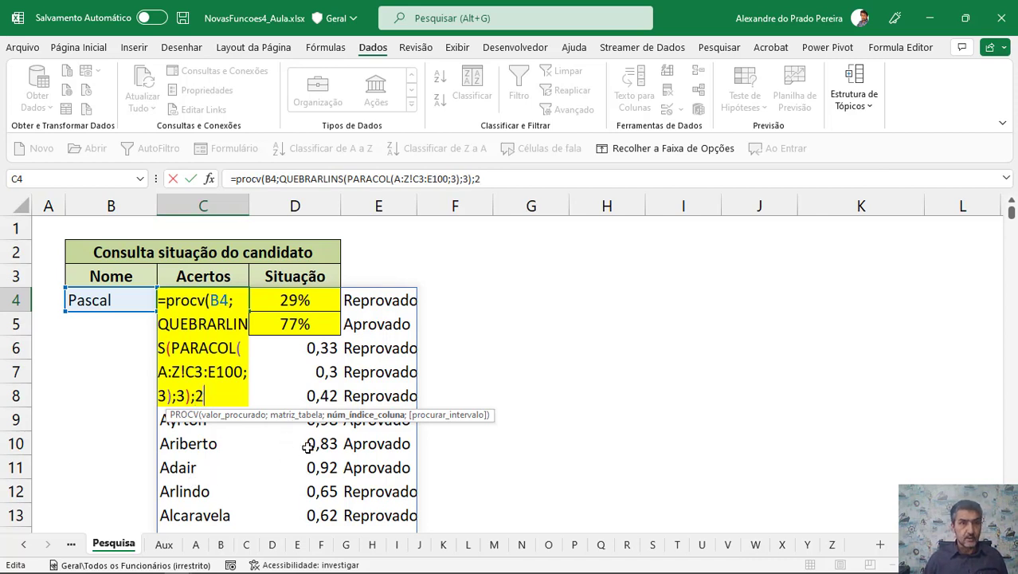
pyautogui.write(';0)')
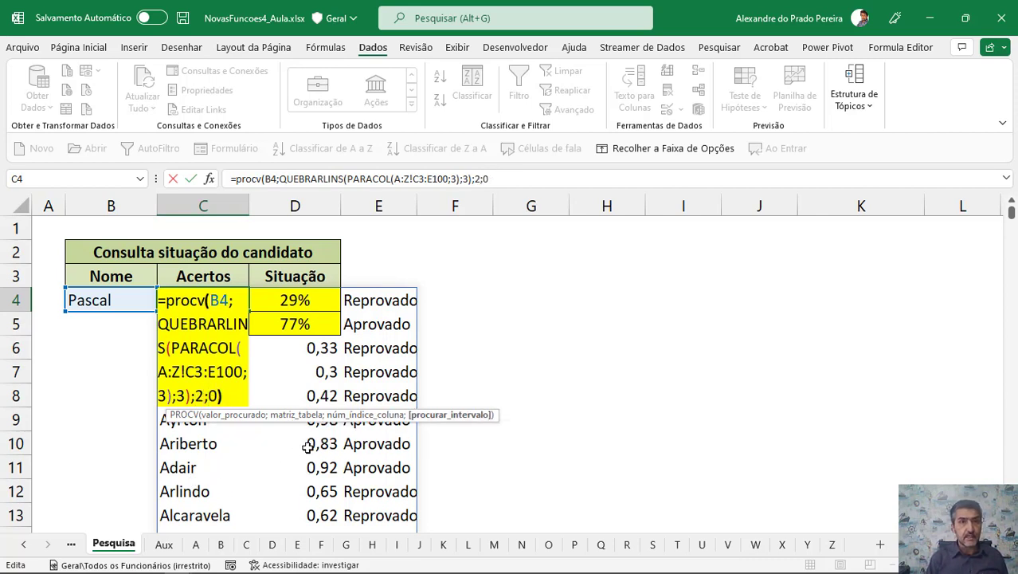
pyautogui.press('Return')
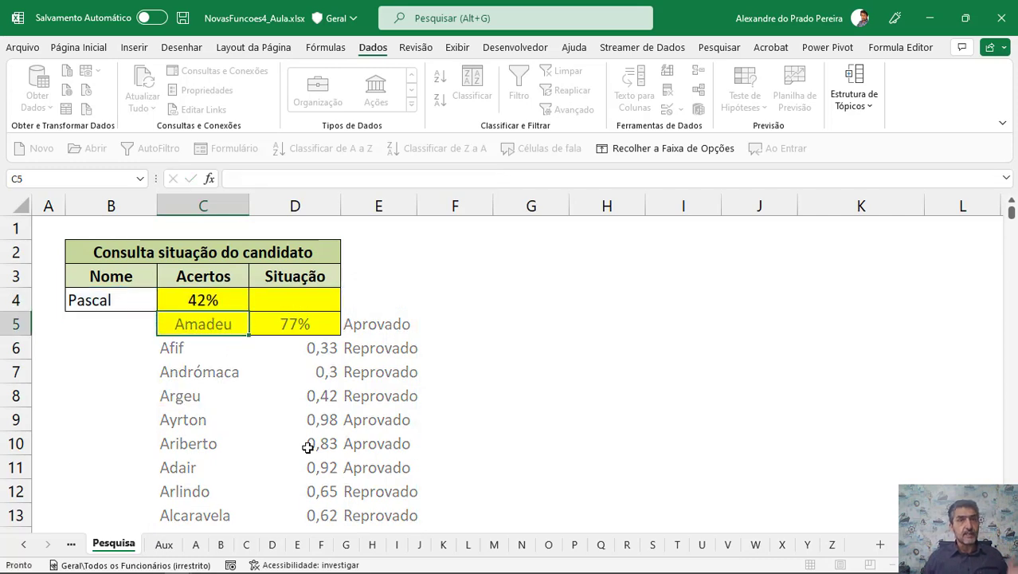
# Copy the C4 lookup formula into D4 and change its column index to 3.
pyautogui.click(209, 299)
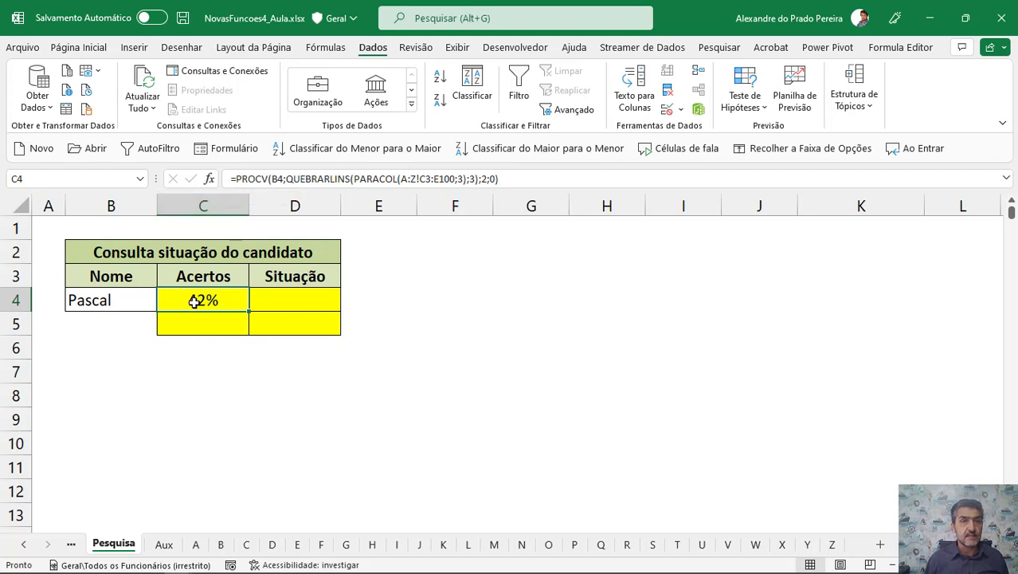
pyautogui.doubleClick(194, 301)
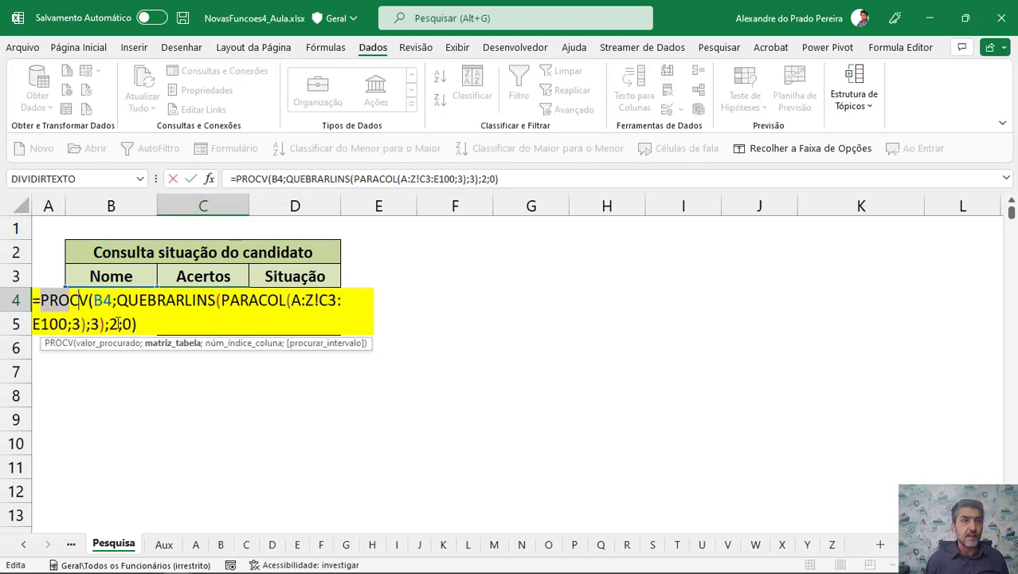
pyautogui.moveTo(40, 301); pyautogui.dragTo(162, 339)
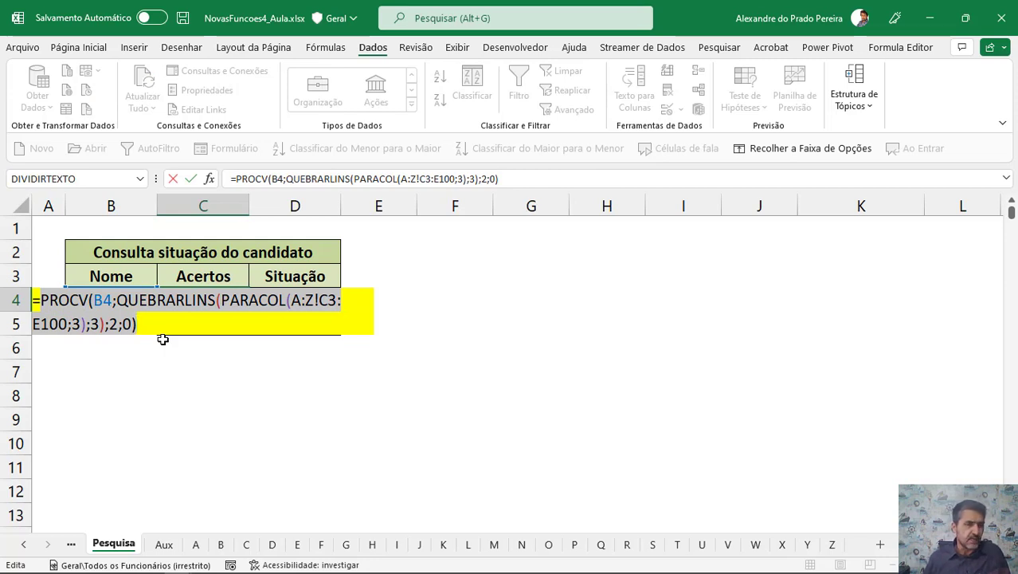
pyautogui.press('Return')
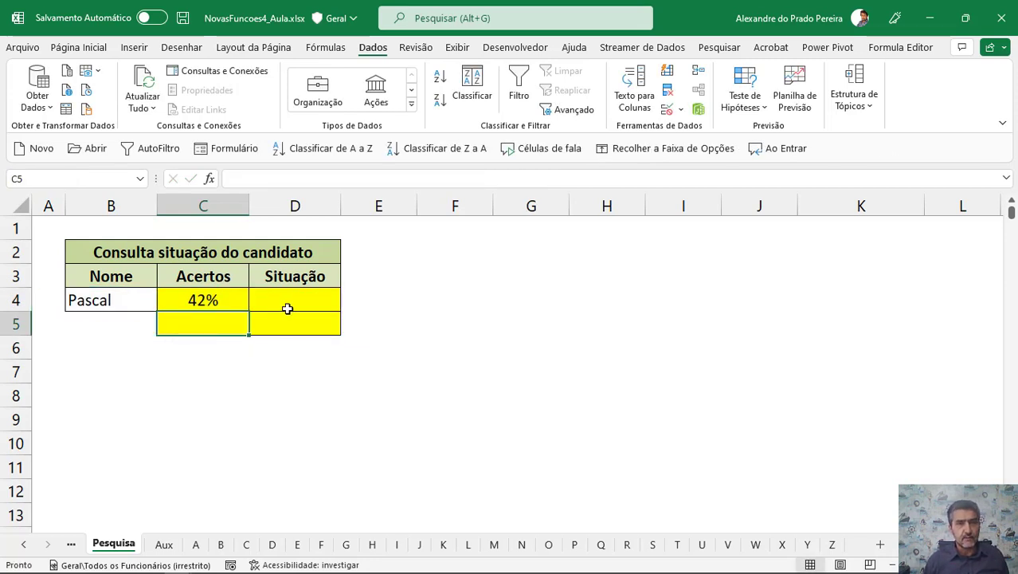
pyautogui.click(279, 303)
pyautogui.press('F2')
pyautogui.write('=PROCV(B4;QUEBRARLINS(PARACOL(A:Z!C3:E100;3);3);2;0)')
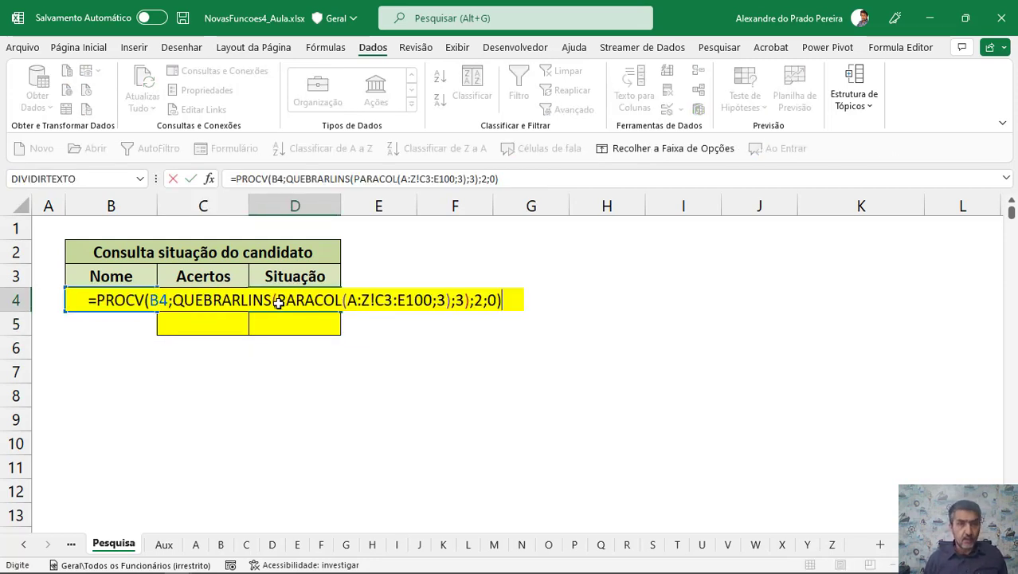
pyautogui.doubleClick(478, 301)
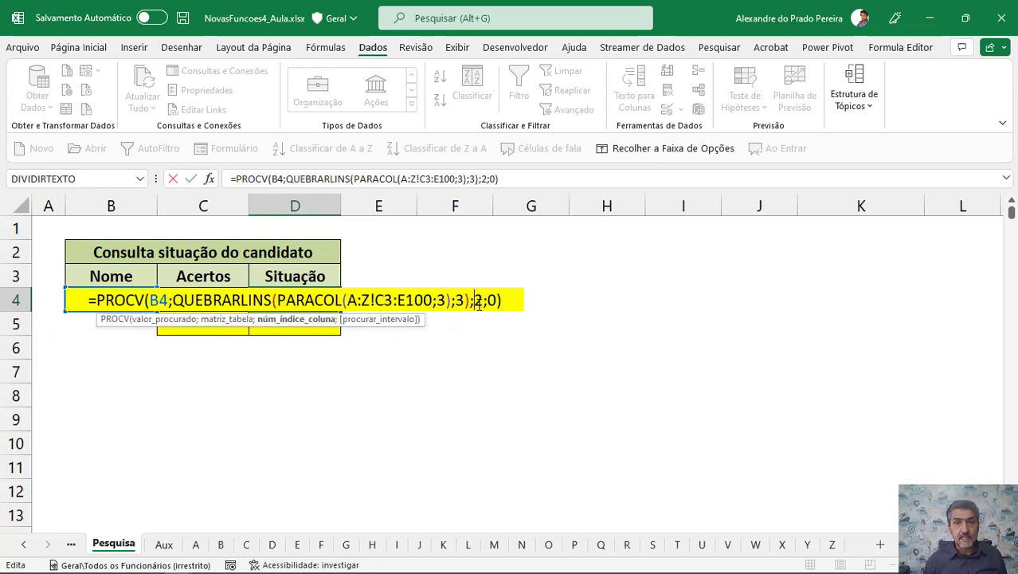
pyautogui.write('3')
pyautogui.press('Return')
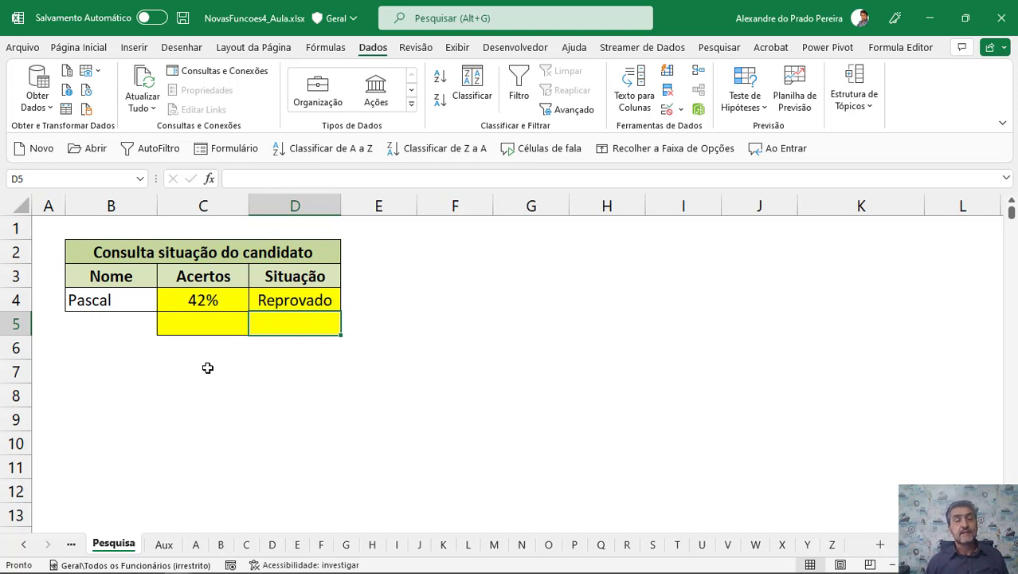
# Evaluate the QUEBRARLINS table argument inside the C4 formula to inspect its array, then discard the edit.
pyautogui.click(202, 327)
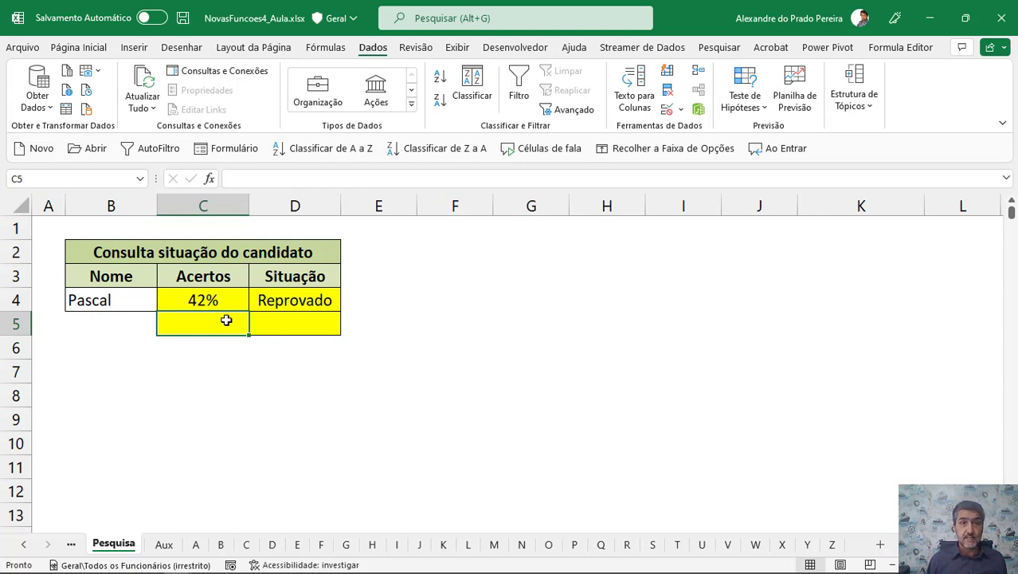
pyautogui.click(200, 300)
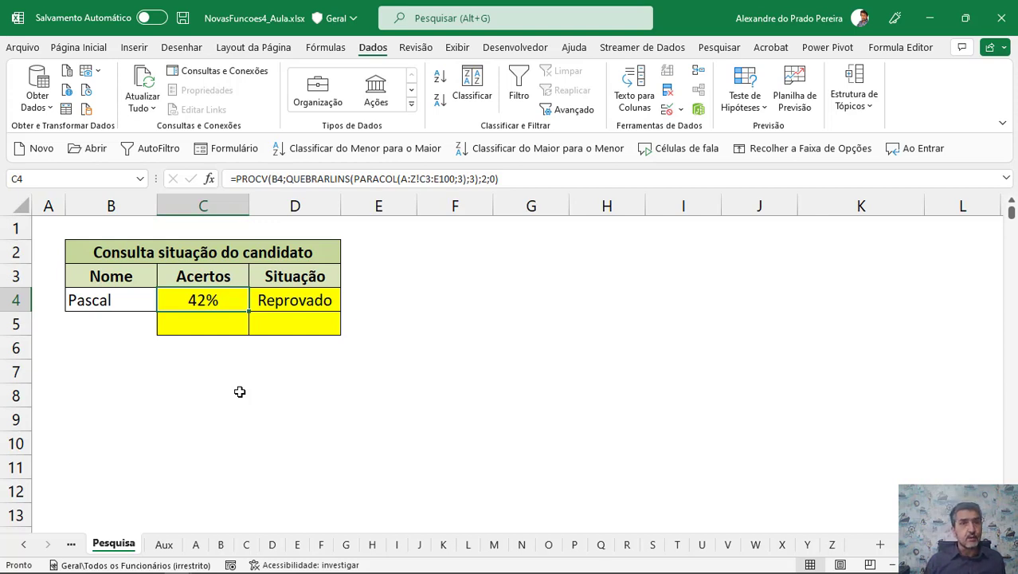
pyautogui.click(194, 283)
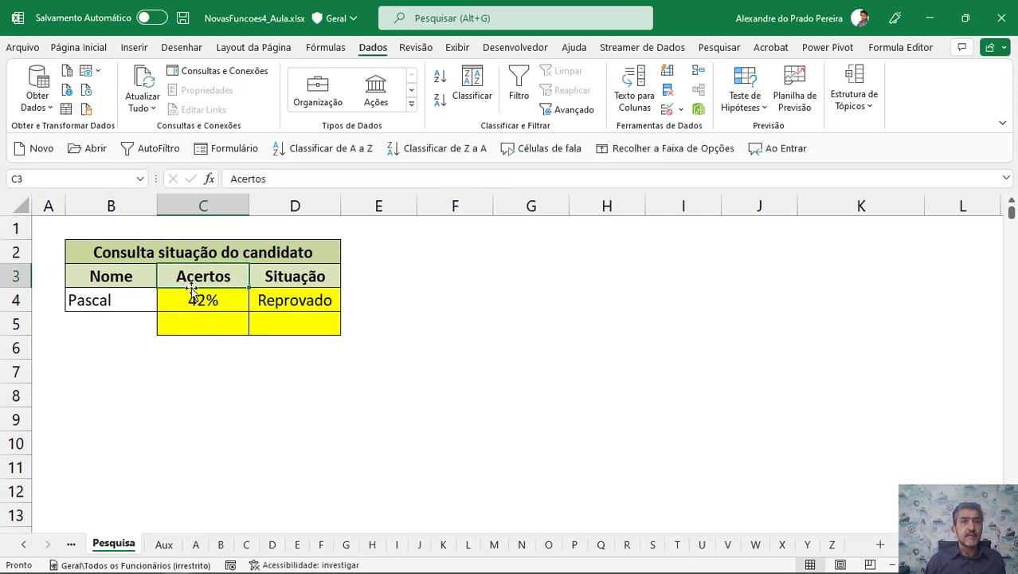
pyautogui.doubleClick(195, 300)
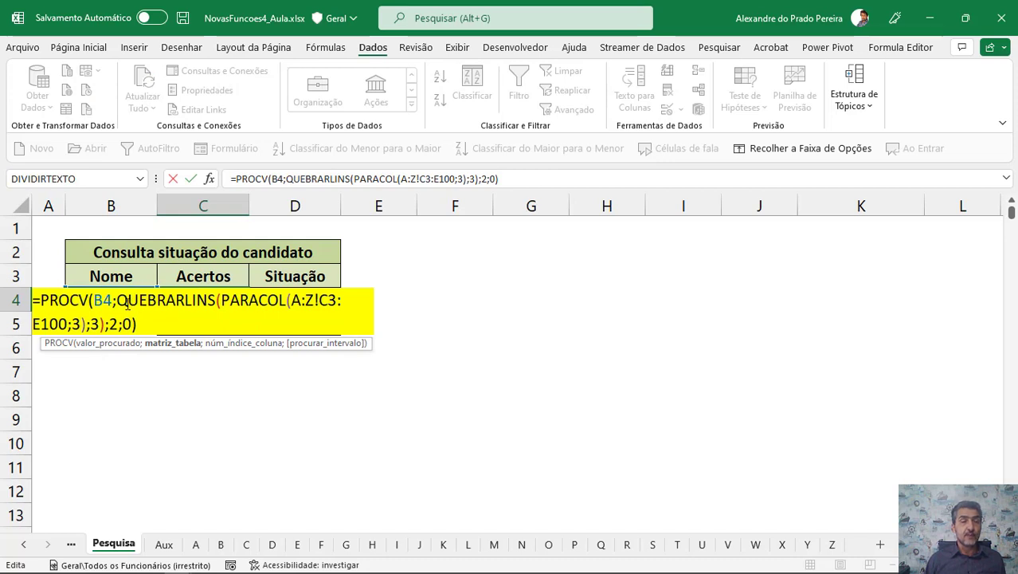
pyautogui.moveTo(118, 299); pyautogui.dragTo(104, 327)
pyautogui.press('F9')
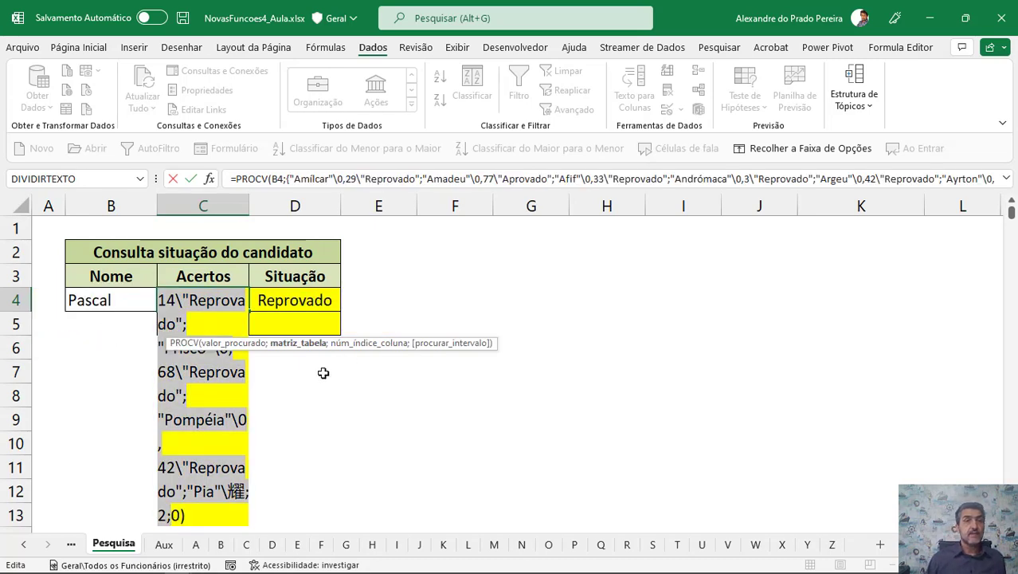
pyautogui.scroll(-4, 217, 444)
pyautogui.scroll(4, 216, 444)
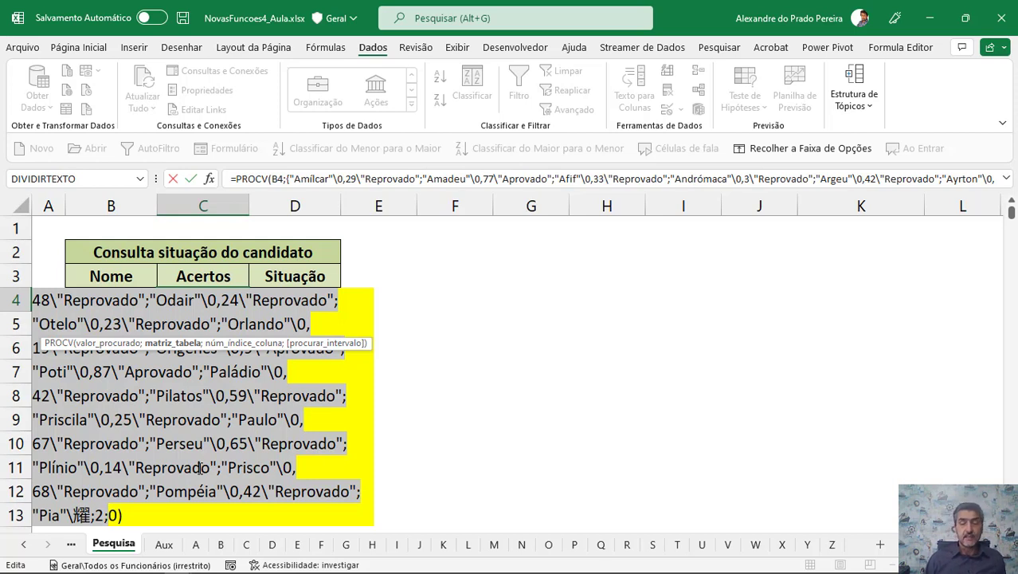
pyautogui.press('Return')
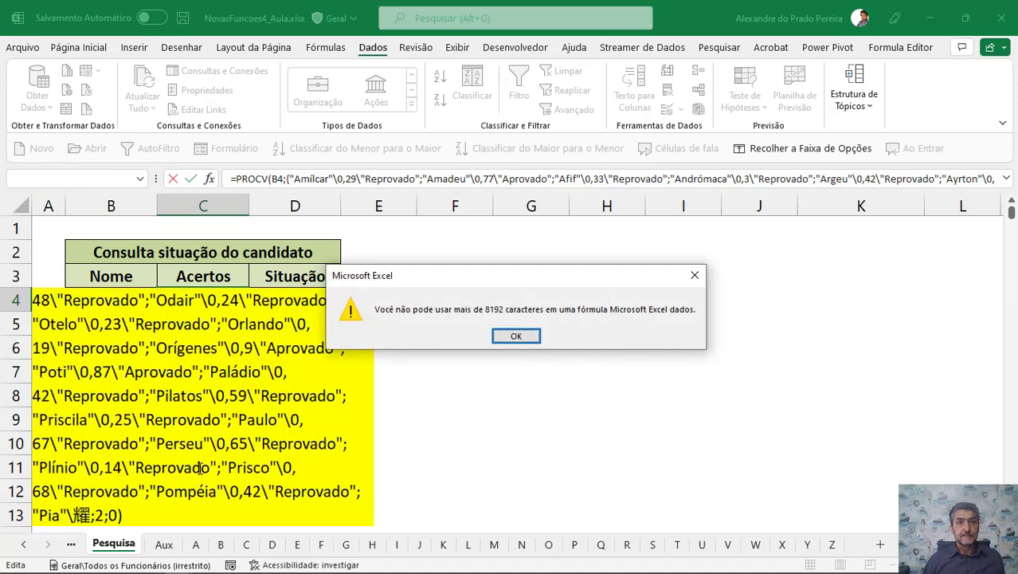
pyautogui.press('Return')
pyautogui.press('Escape')
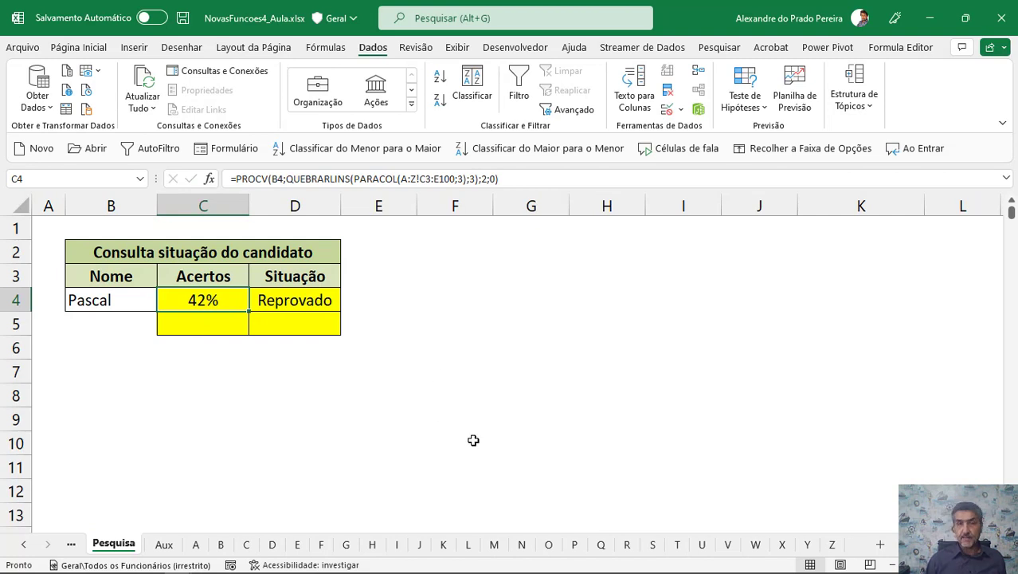
# Open the C4 formula for editing.
pyautogui.doubleClick(202, 299)
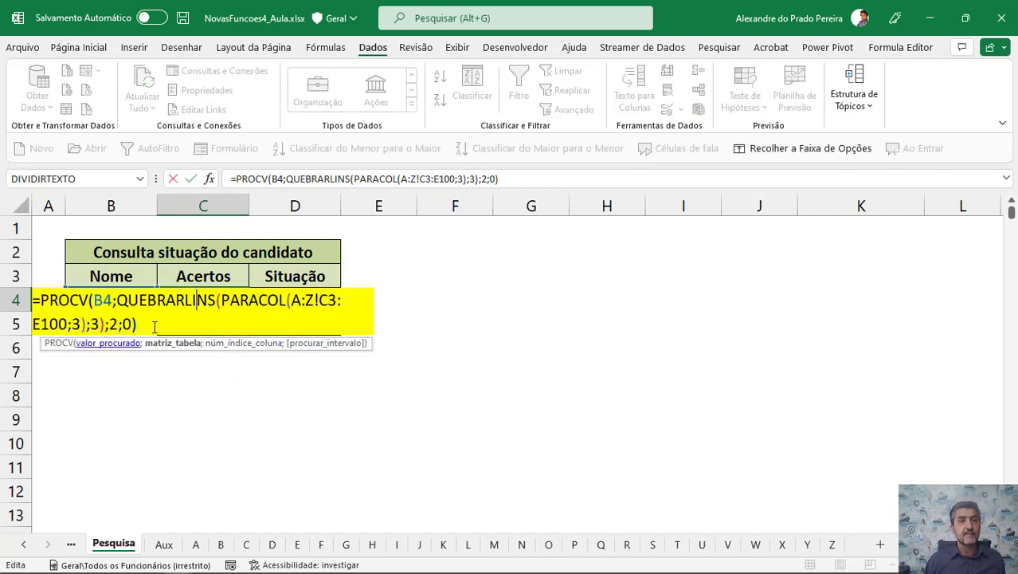